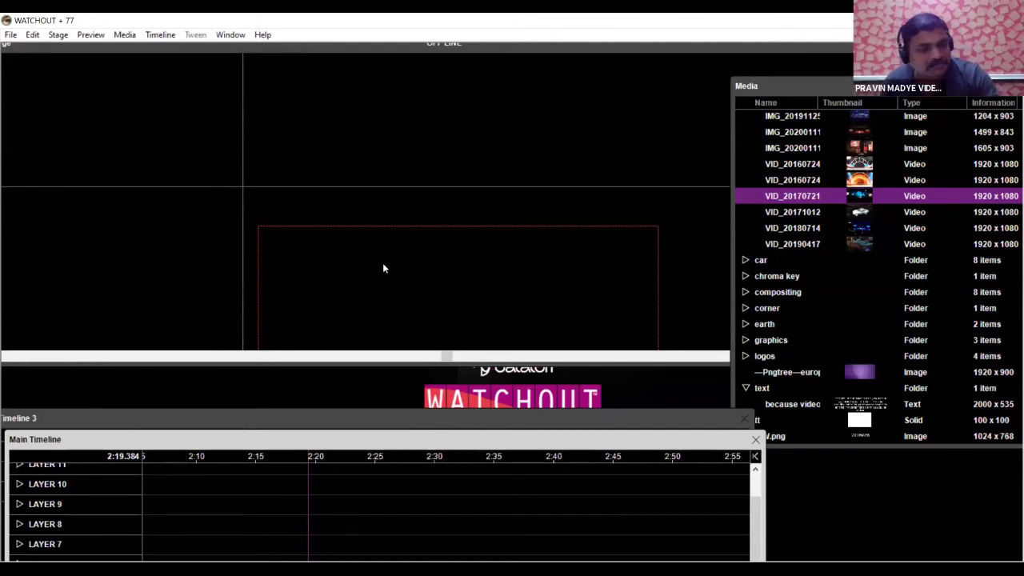
Examine Display 4's general settings, including its resolution, stage position and size
drag(376, 273, 322, 206)
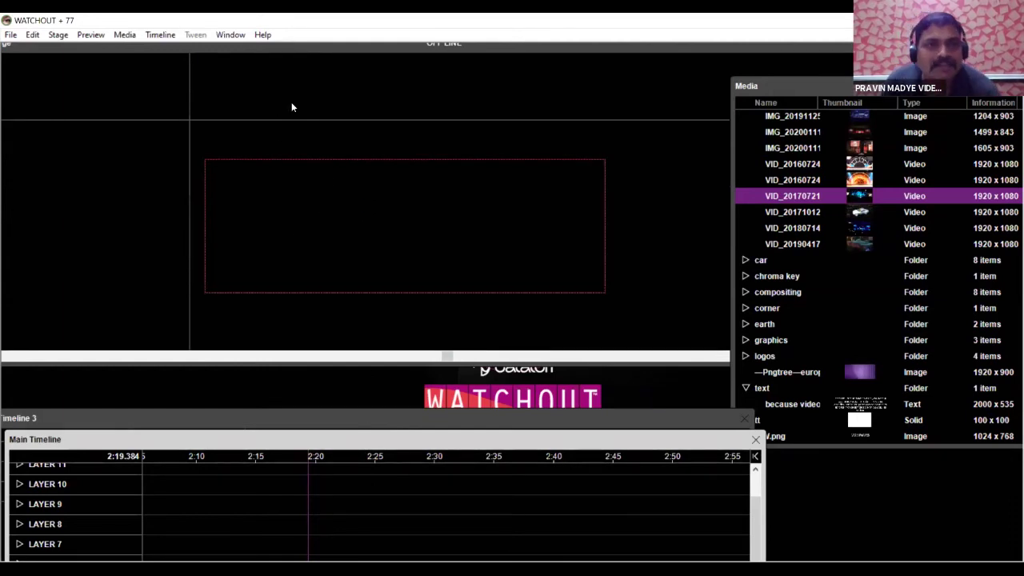
click(275, 199)
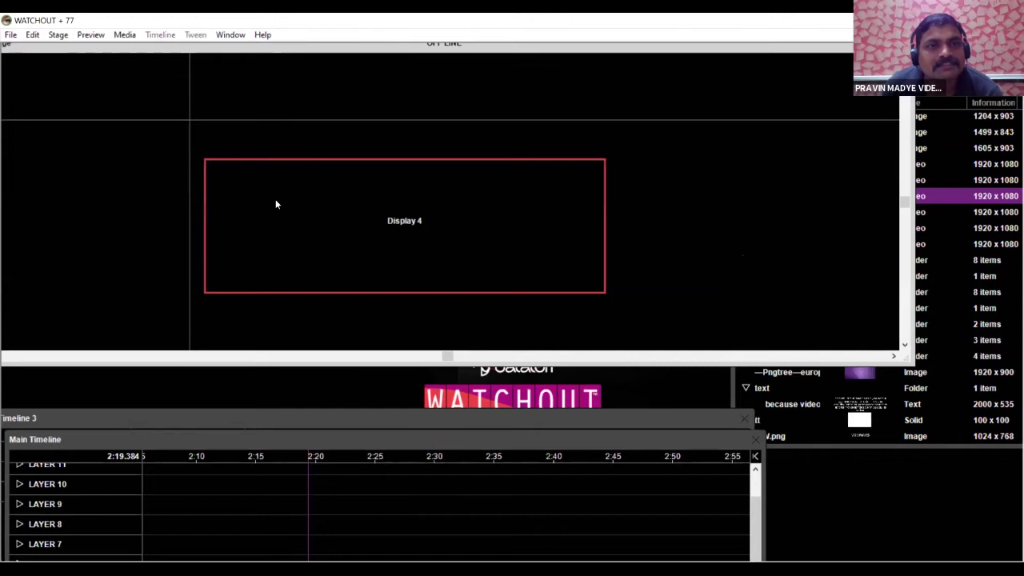
double_click(280, 198)
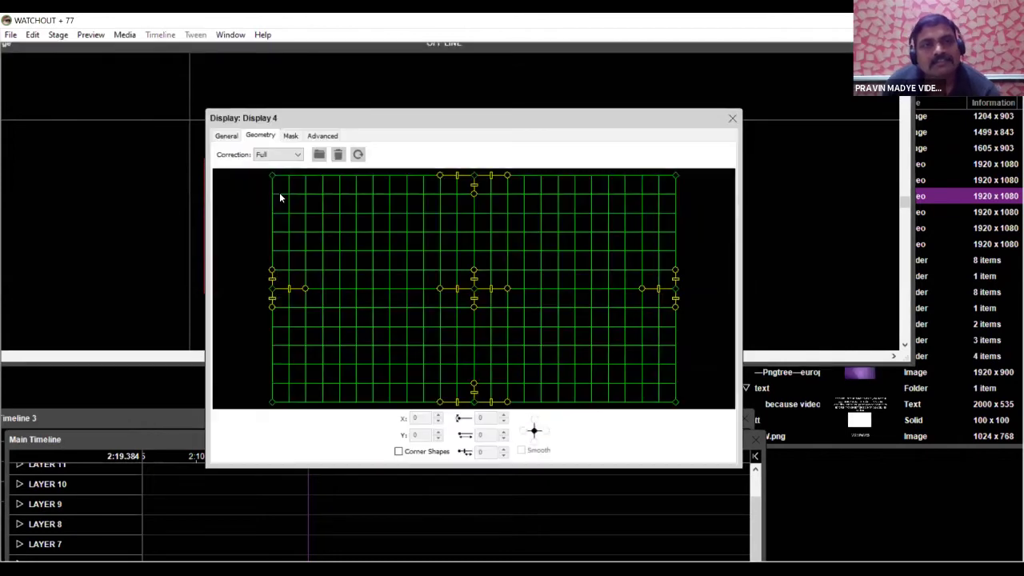
click(226, 136)
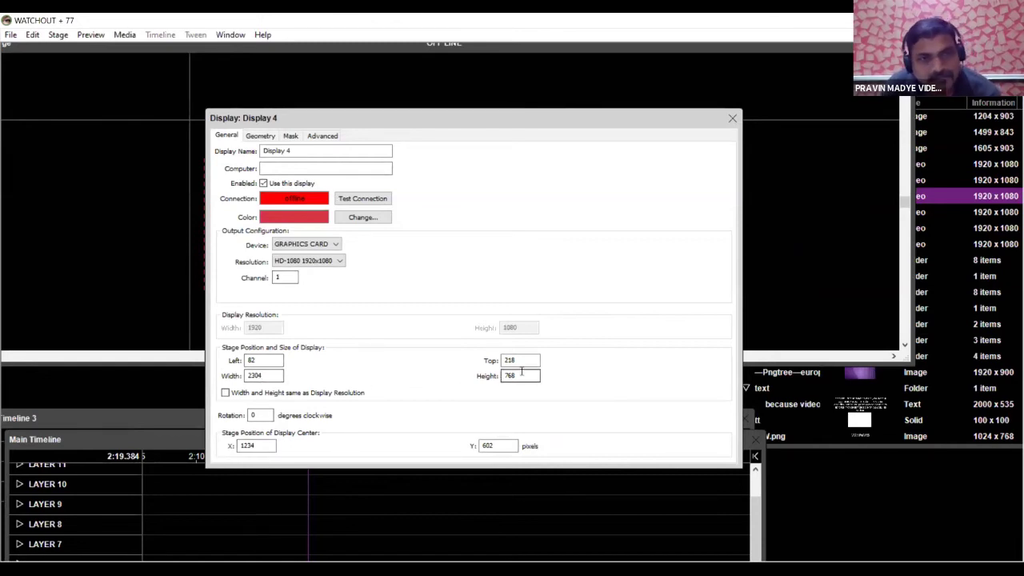
click(731, 119)
click(298, 214)
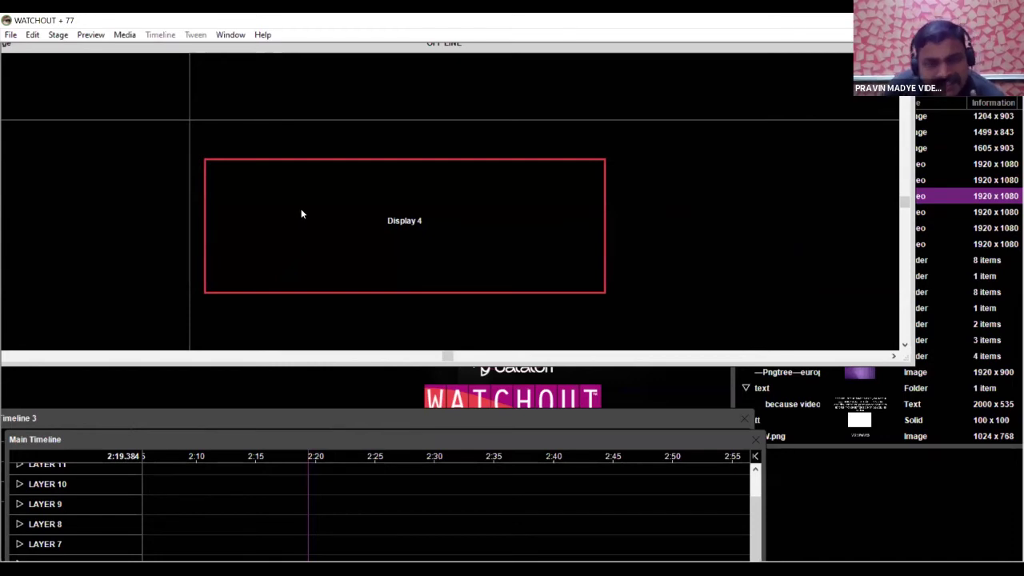
double_click(314, 210)
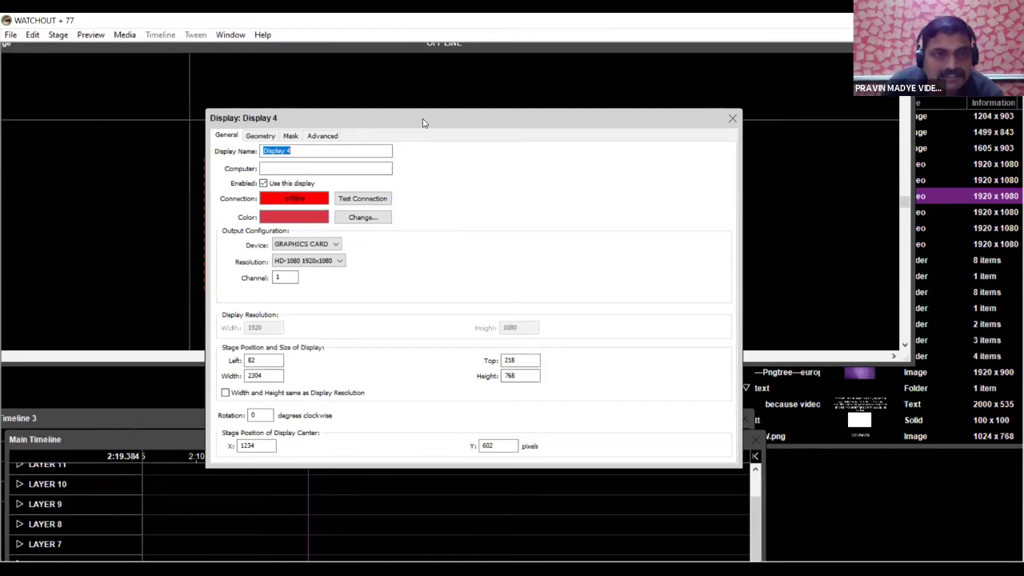
click(732, 118)
Move the Main Timeline window up to expose its lower layers and set the current time to about 2:21
click(417, 454)
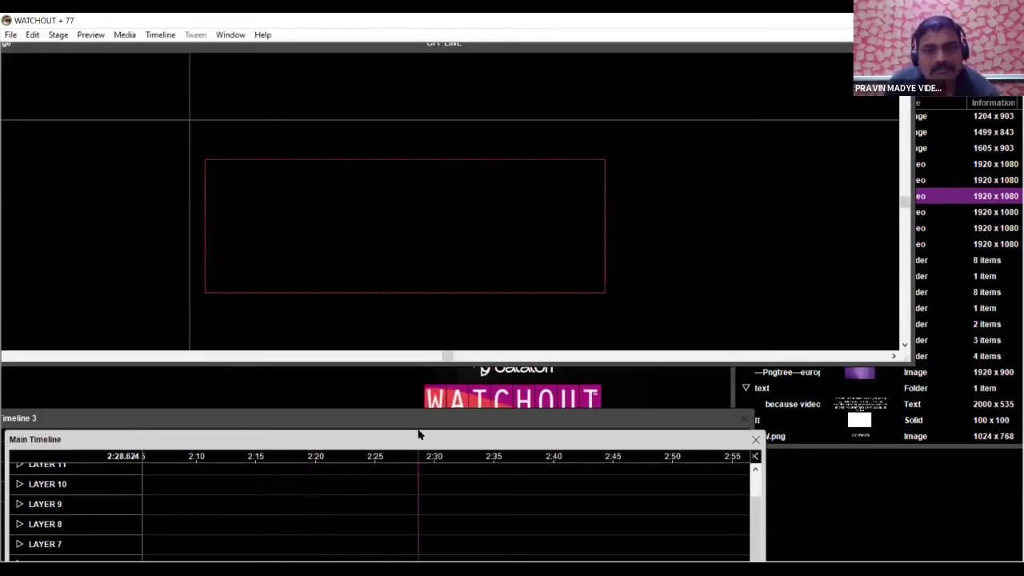
drag(414, 432, 426, 325)
click(518, 337)
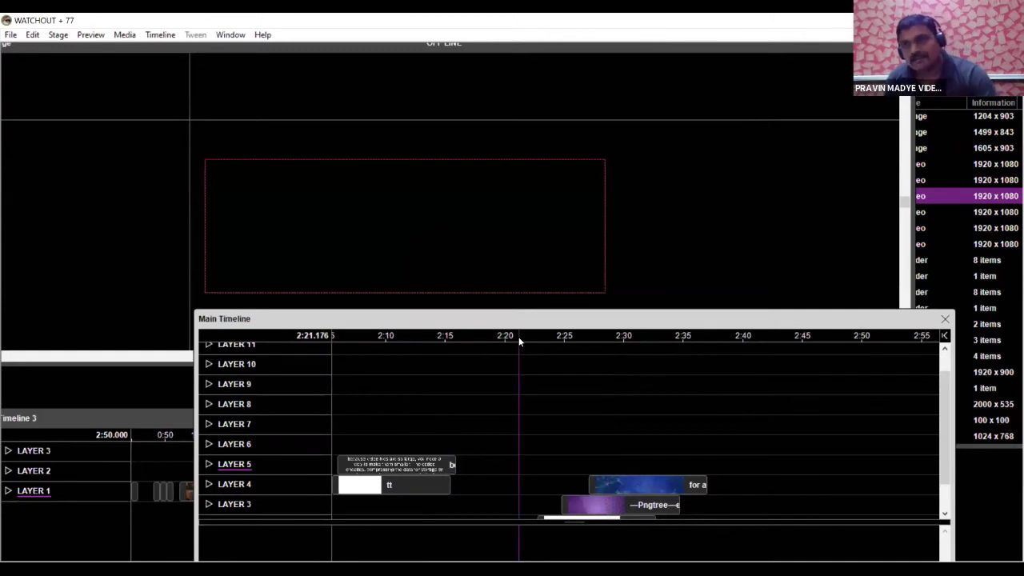
Collapse the avs folder in the media list
click(954, 235)
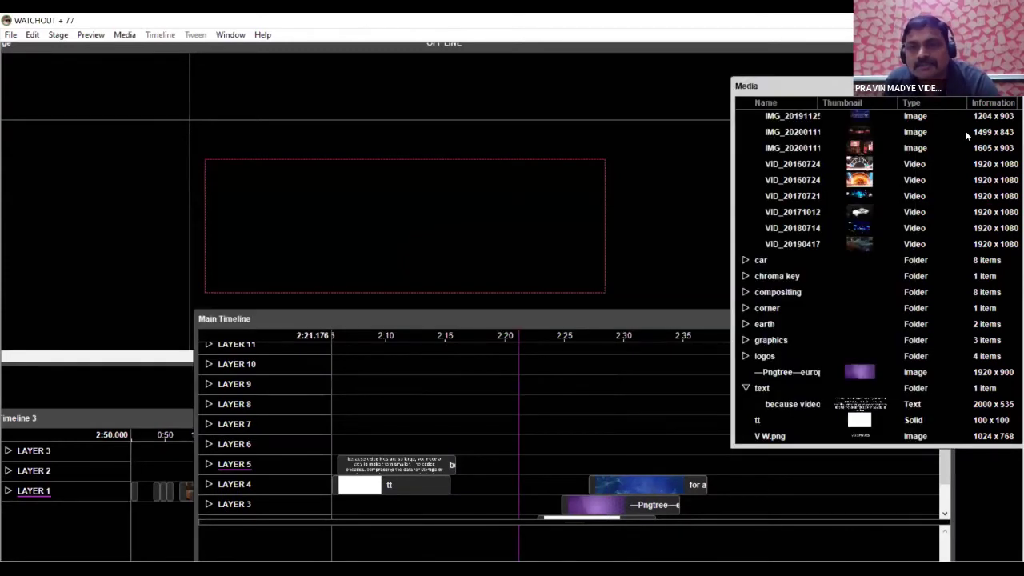
scroll(965, 131, up, 2)
click(744, 133)
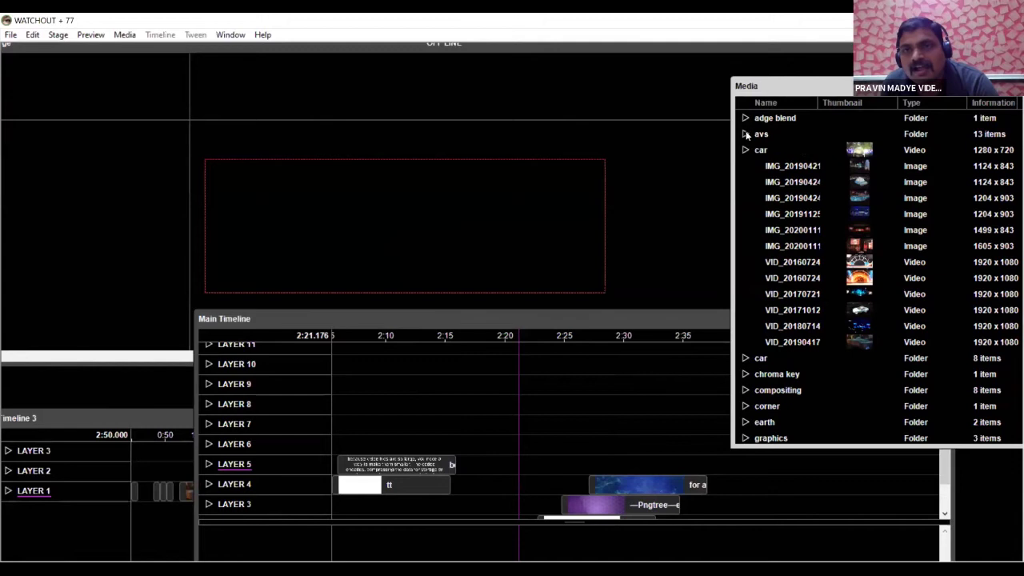
Play the wipe transitions from the Hotstar clip on Layer 2 and review the tweens applied to that clip
scroll(619, 436, down, 2)
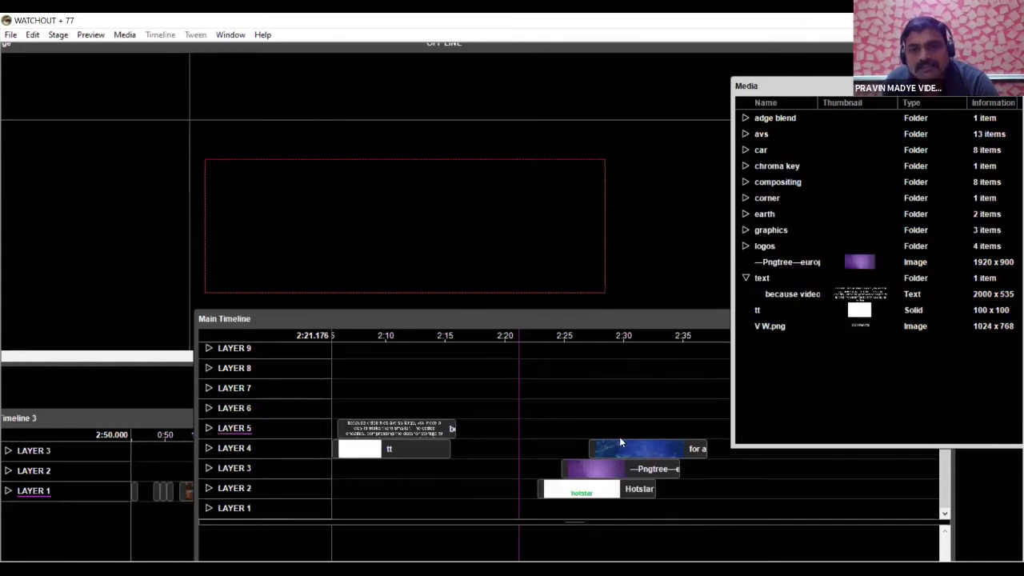
click(566, 489)
key(space)
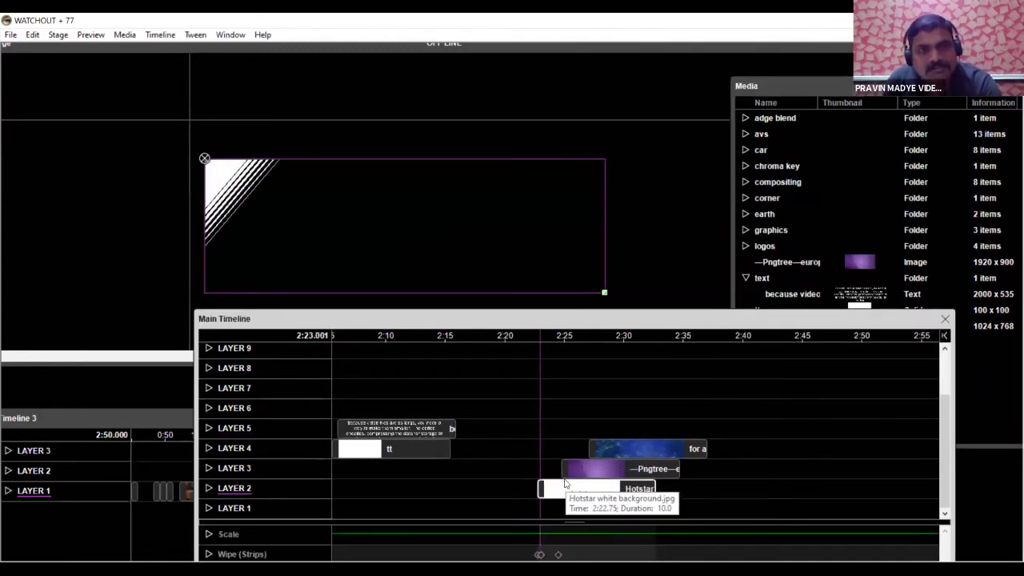
drag(562, 327, 544, 356)
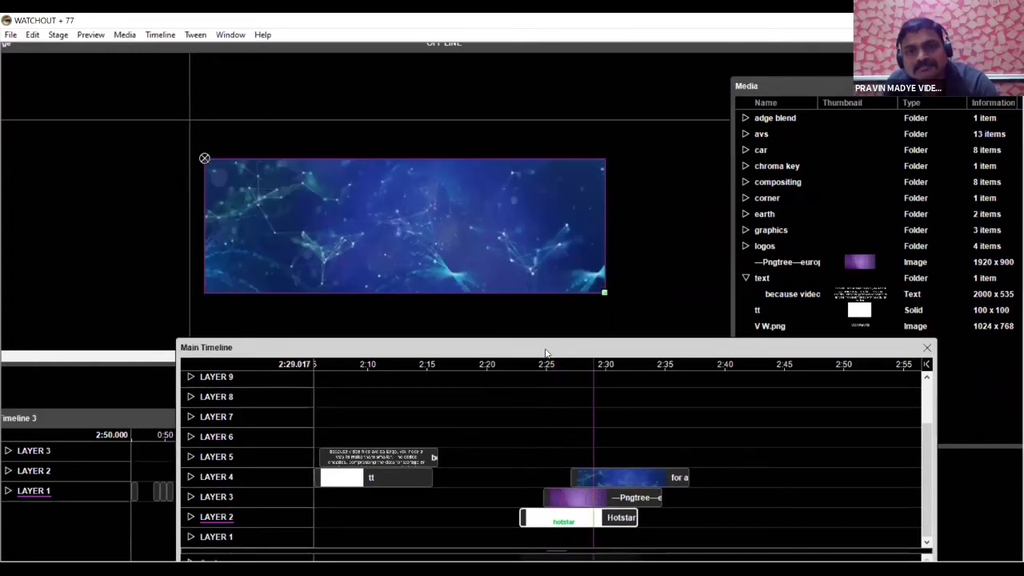
click(546, 527)
key(space)
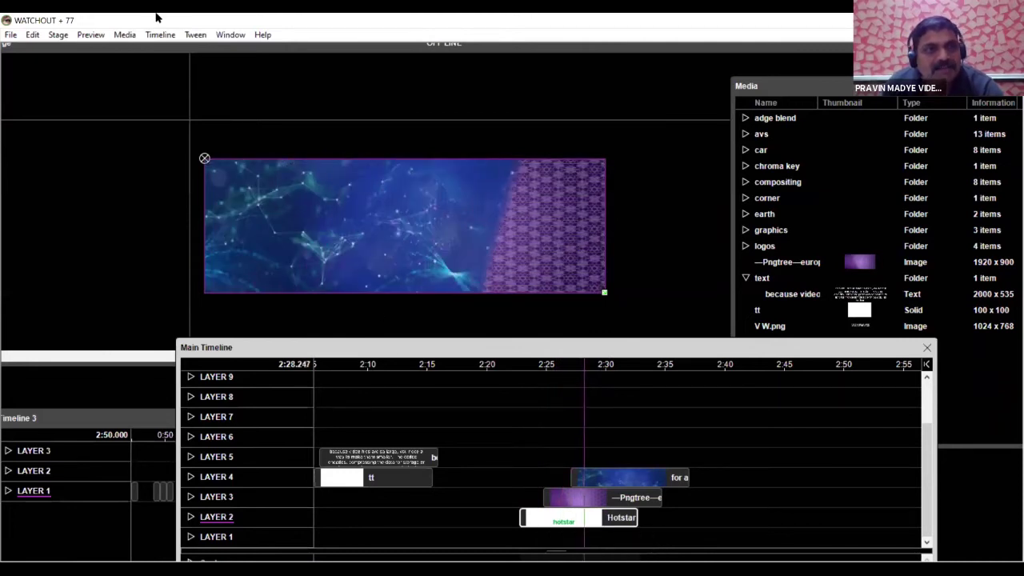
click(196, 35)
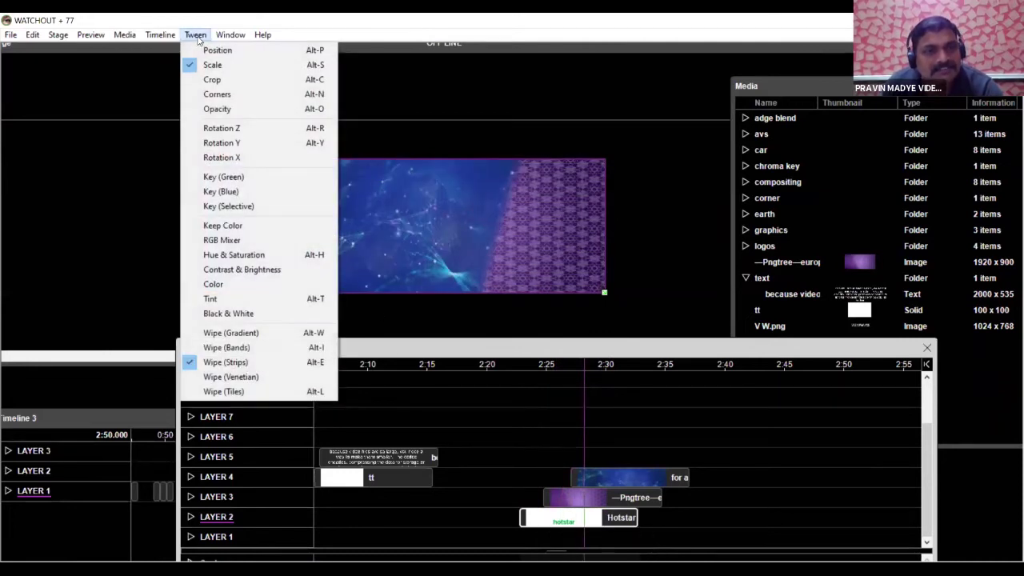
click(613, 375)
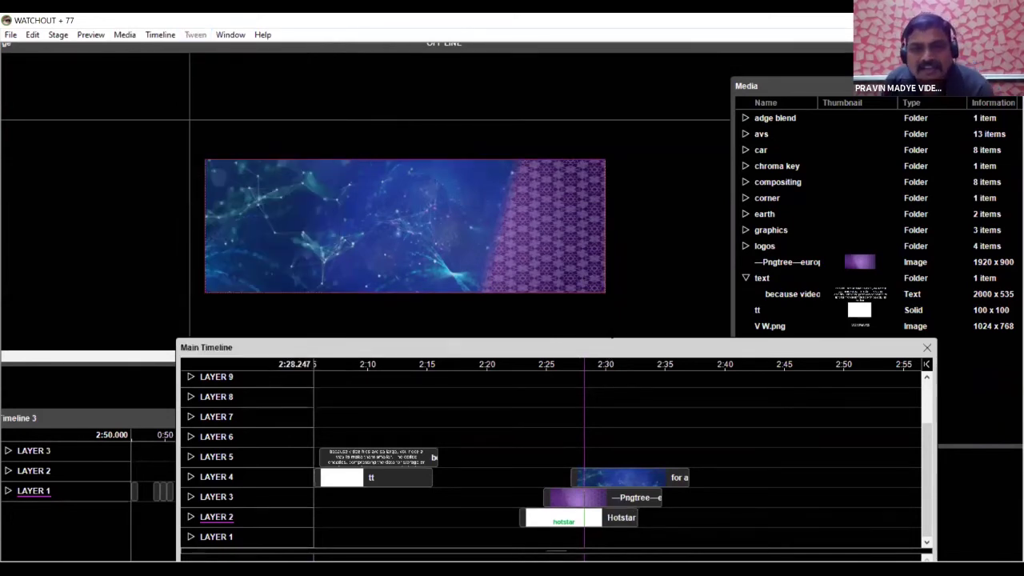
Set the angle of the Hotstar clip's Wipe (Strips) tween to +65.4° at the start of the clip
click(556, 518)
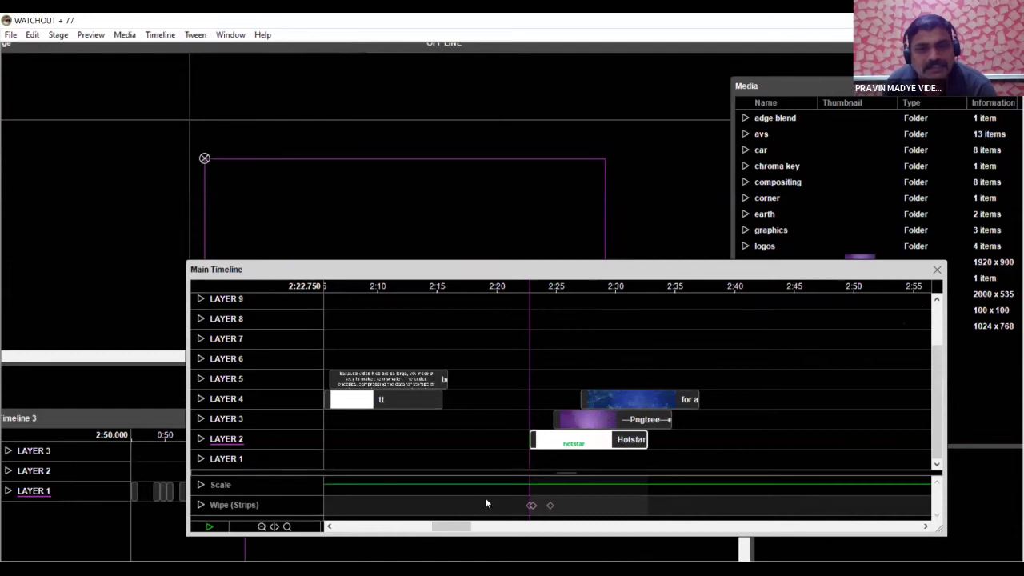
key(space)
key(space)
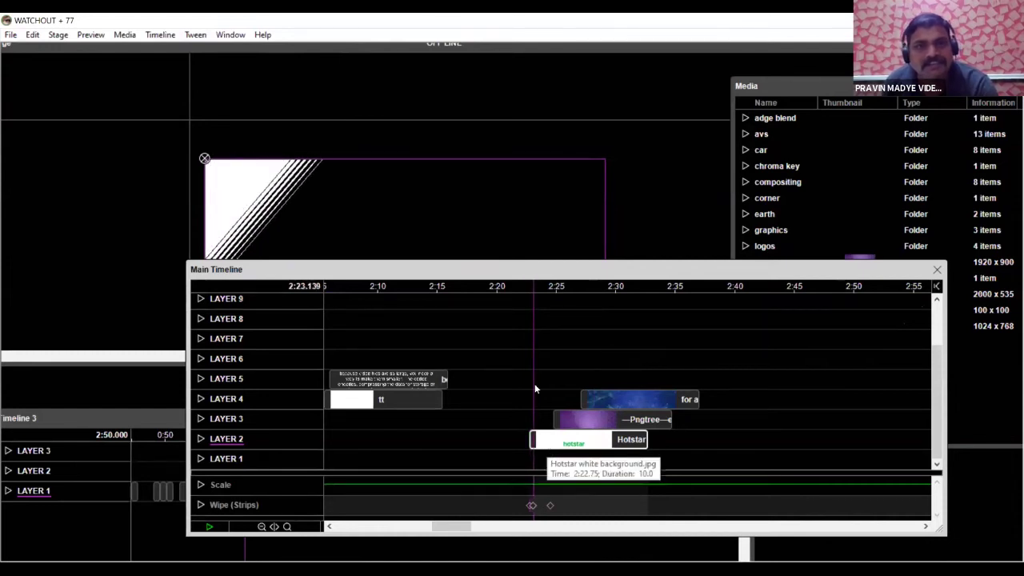
drag(551, 274, 587, 280)
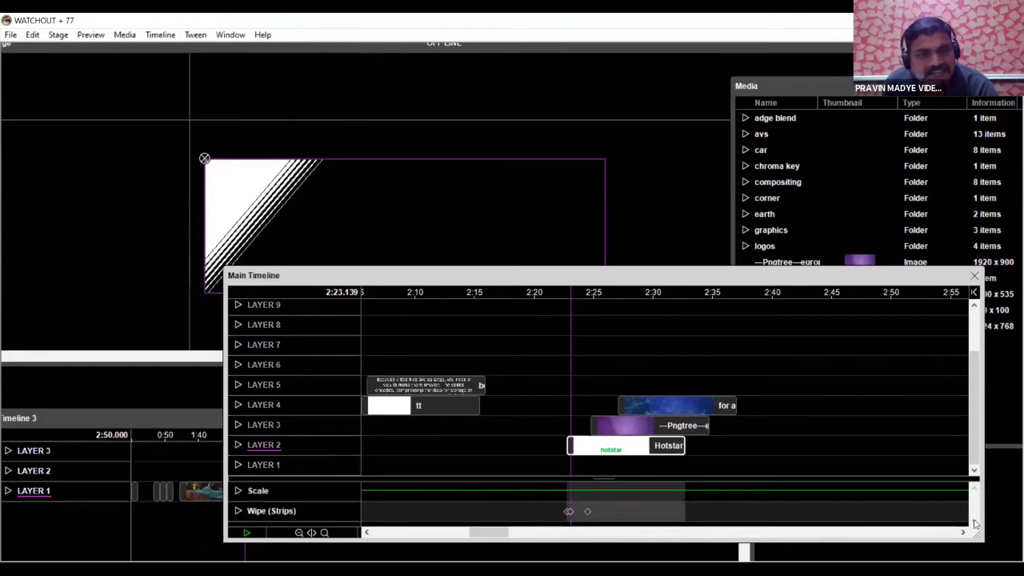
drag(644, 480, 652, 400)
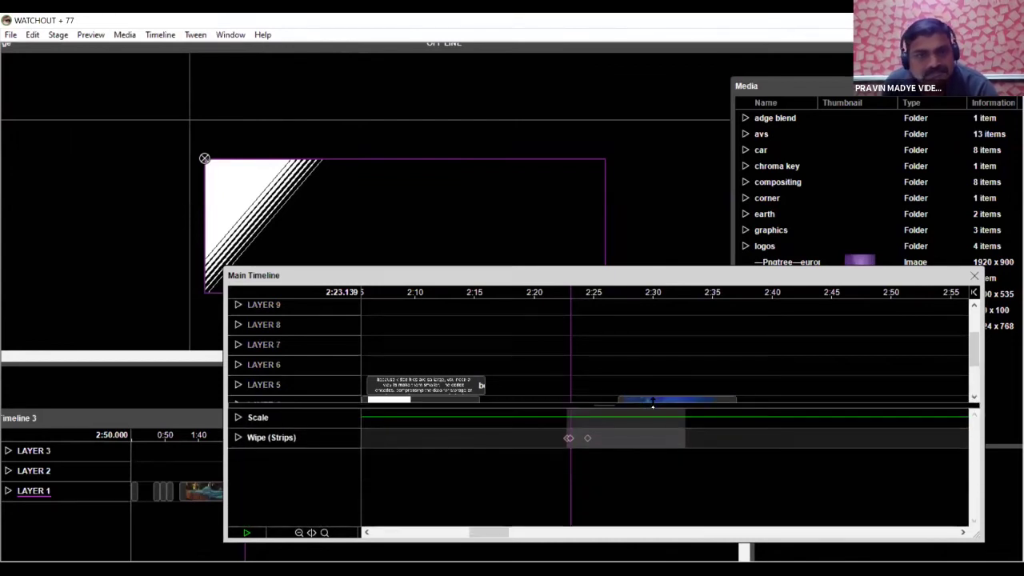
click(238, 437)
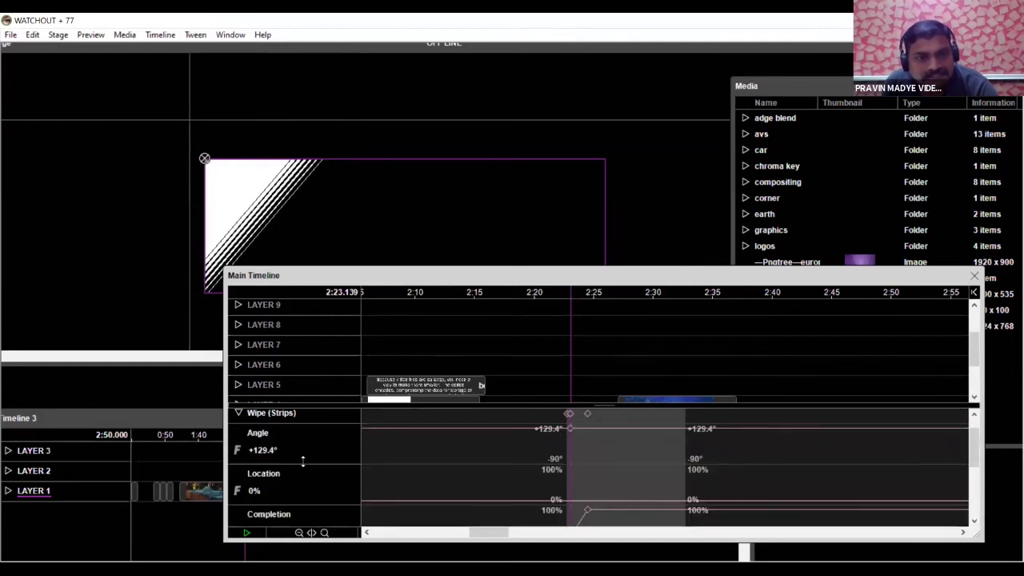
drag(570, 430, 567, 441)
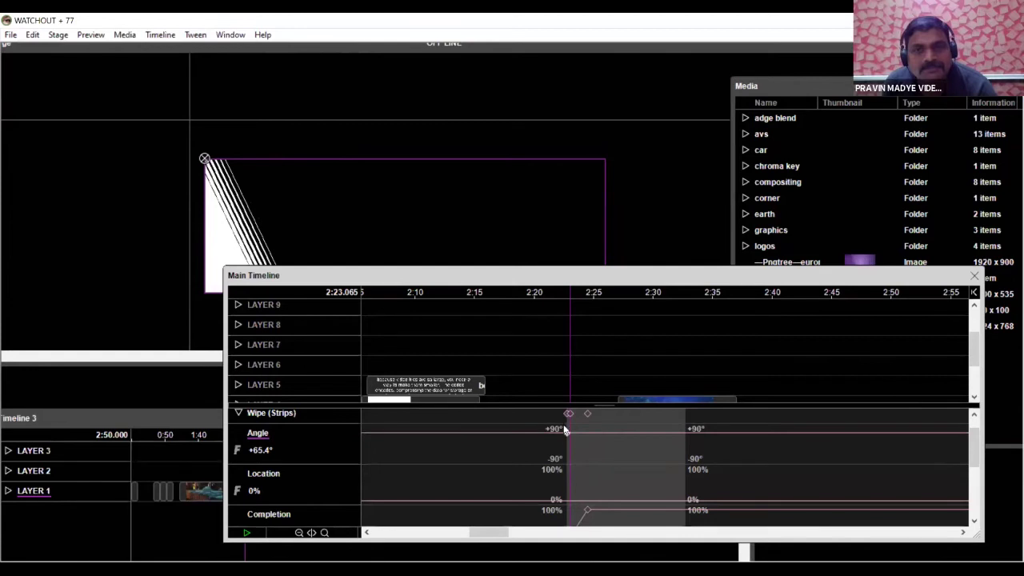
Play the timeline to preview the Hotstar clip's strip wipe at its new angle and the transitions after it
key(space)
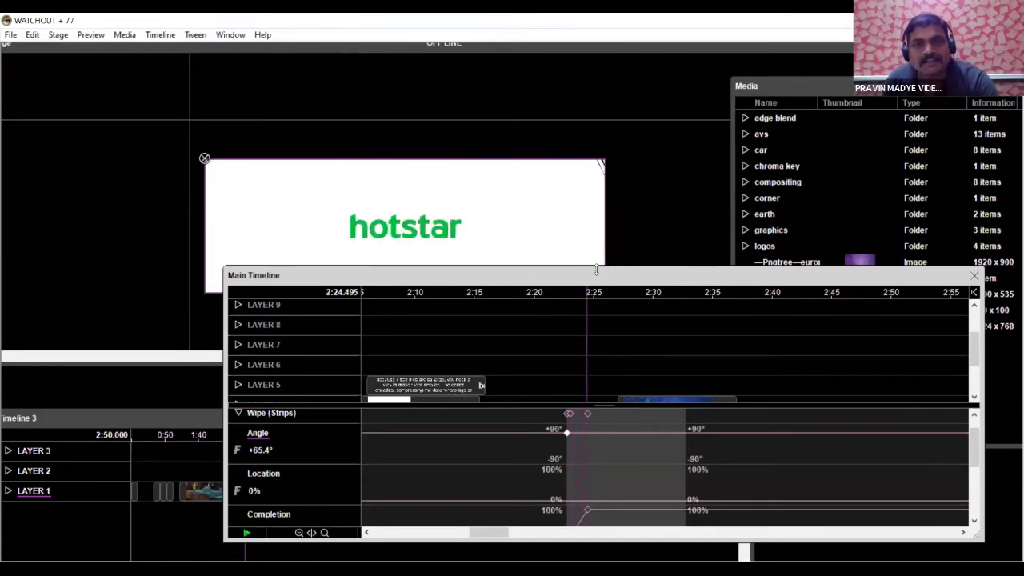
drag(596, 282, 512, 354)
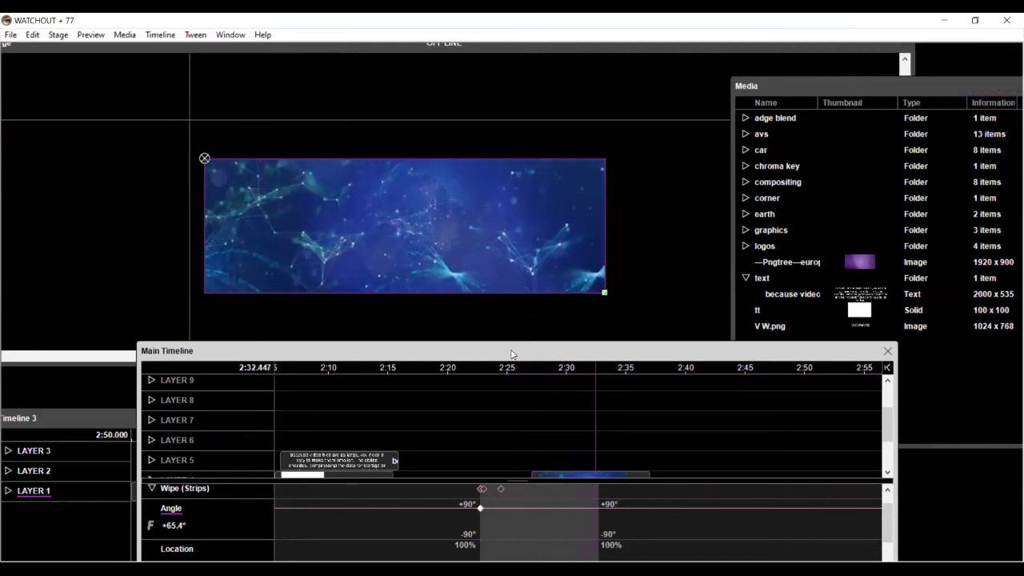
key(space)
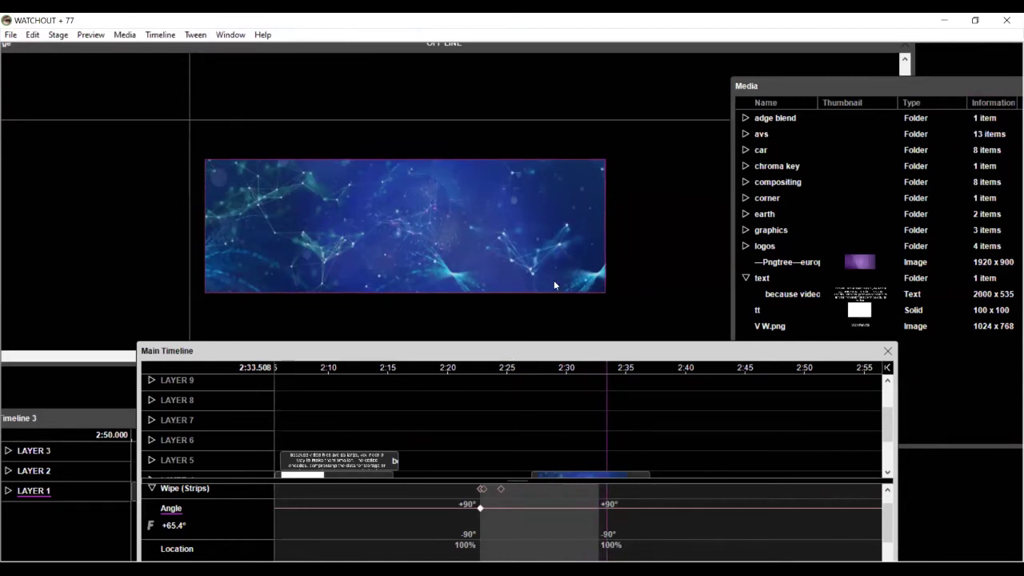
Add TimesSquare.jpg from the corner media folder to Layer 4 of the Main Timeline at about 2:41
drag(591, 481, 592, 559)
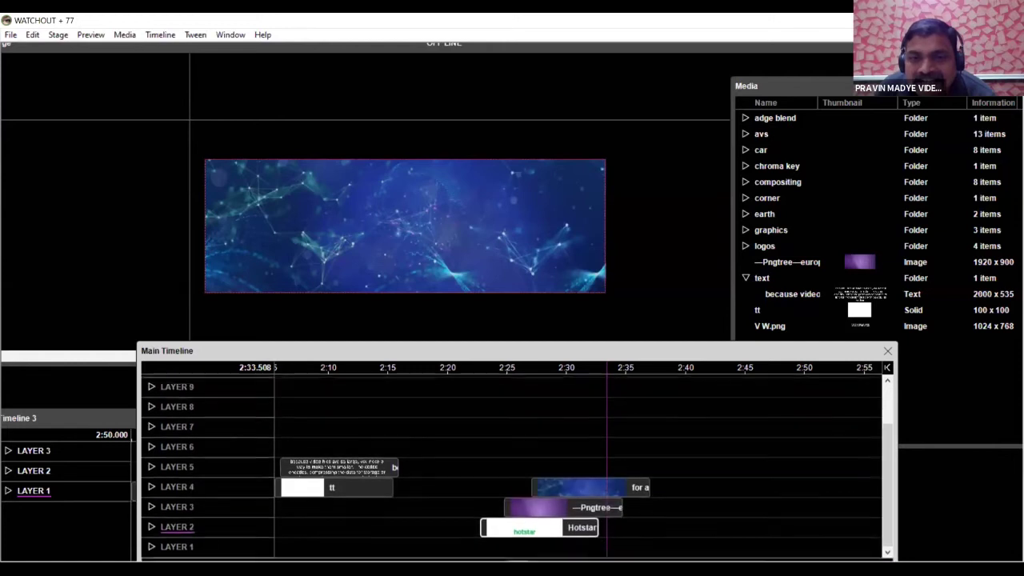
click(676, 374)
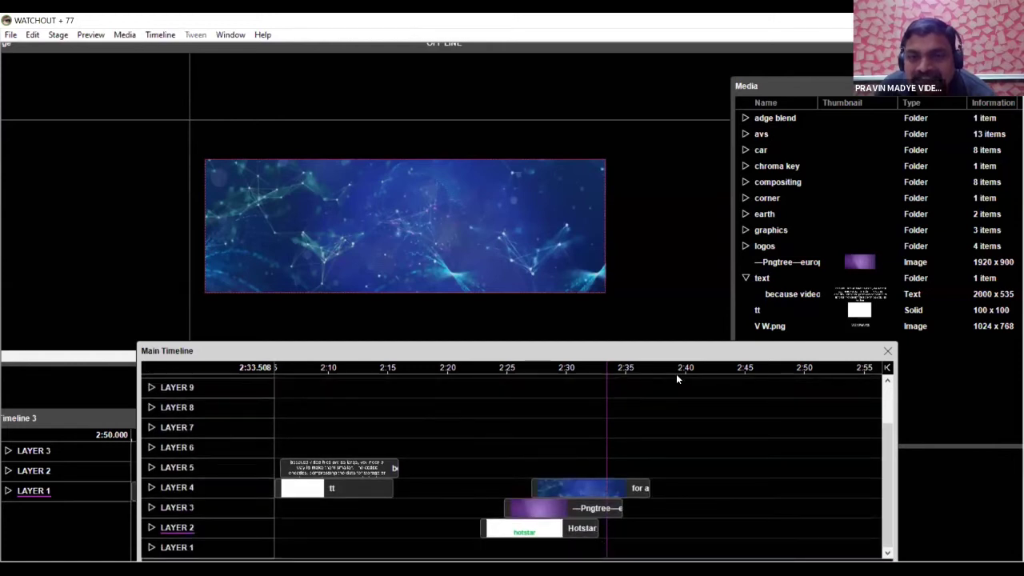
click(745, 198)
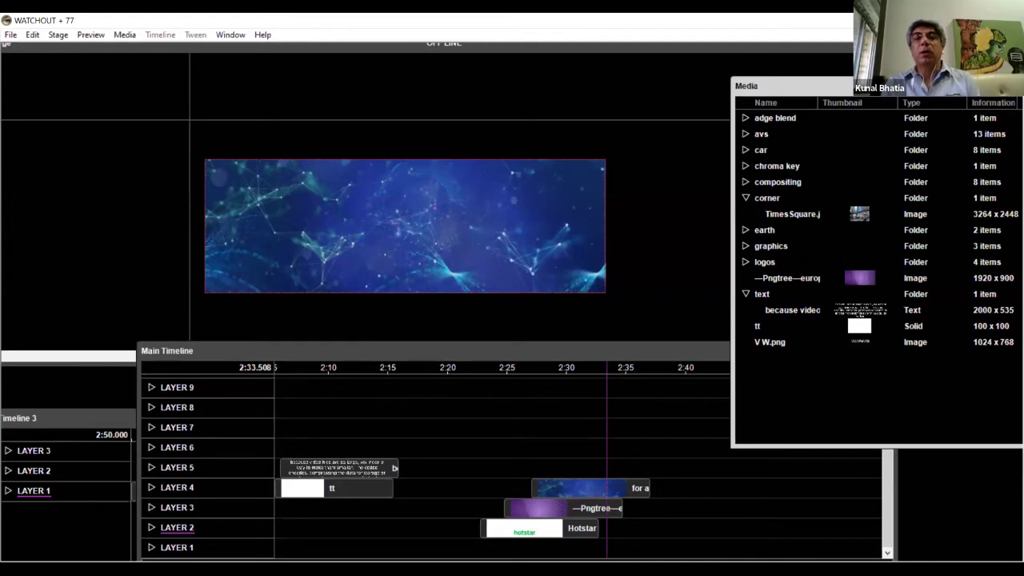
drag(800, 213, 697, 482)
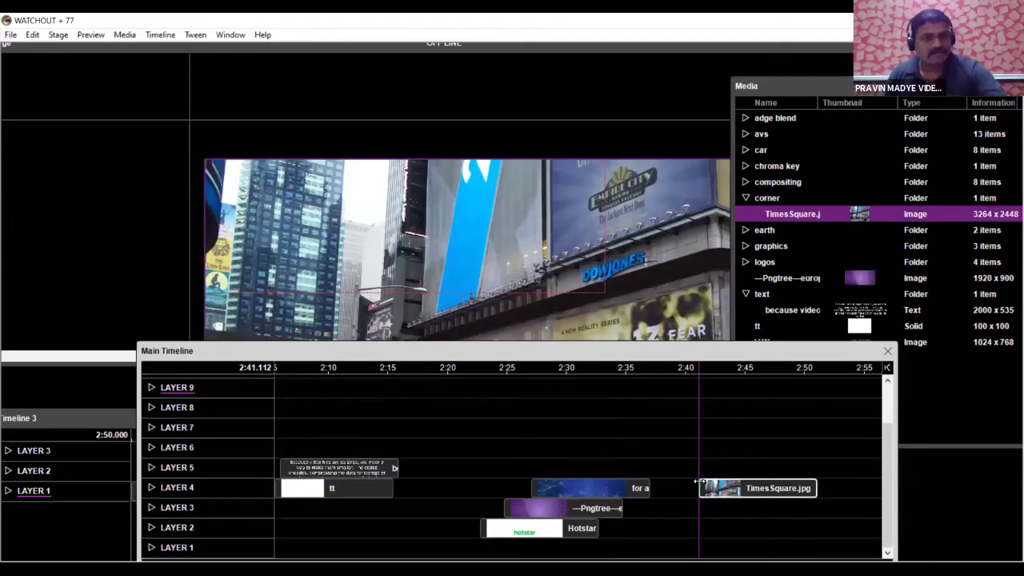
Set the anchor point of the TimesSquare.jpg cue to the image's top-left corner
scroll(592, 299, down, 5)
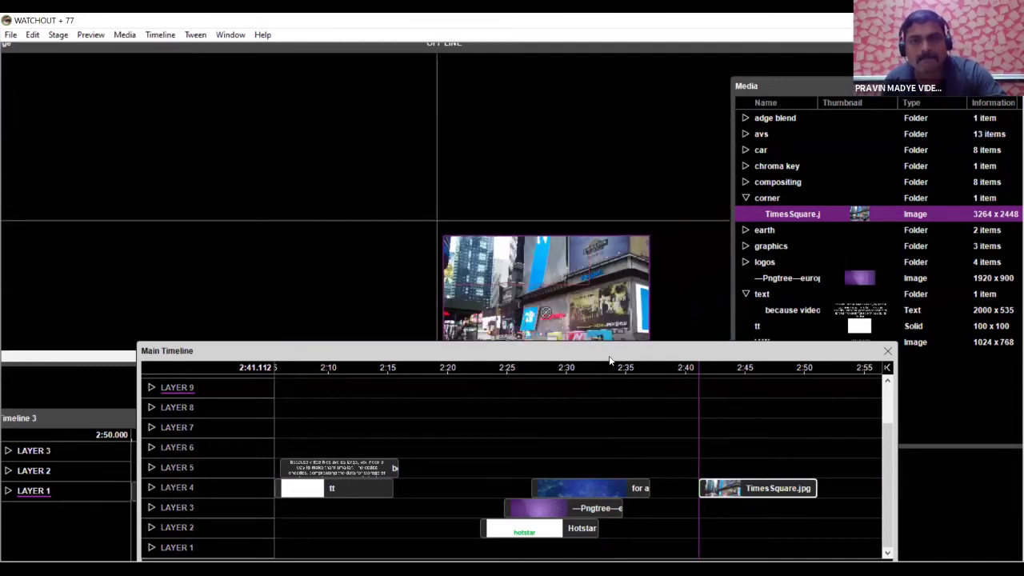
drag(579, 351, 576, 402)
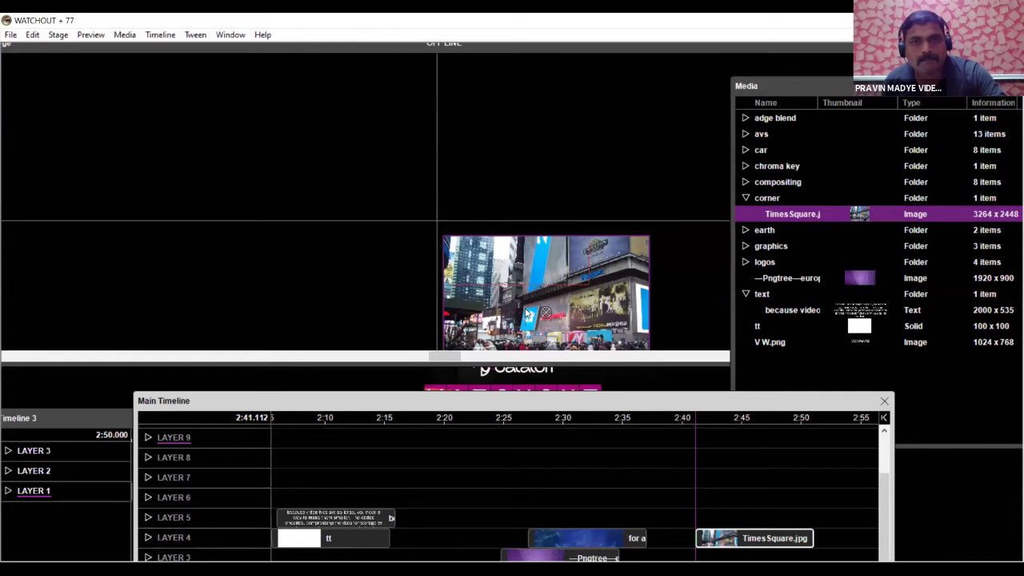
scroll(532, 307, right, 3)
scroll(532, 307, down, 2)
drag(529, 310, 464, 260)
drag(428, 219, 465, 232)
double_click(739, 541)
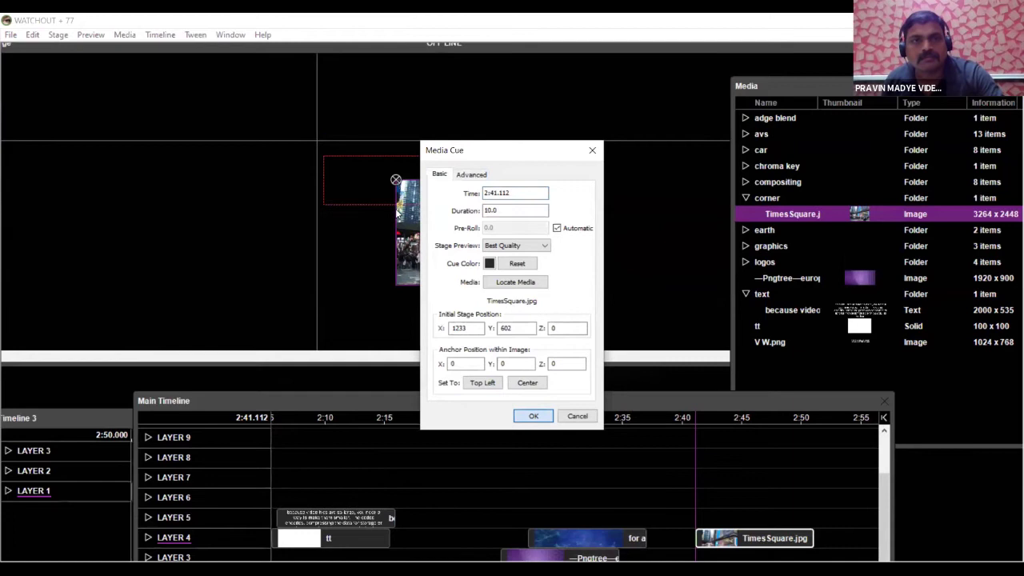
key(Escape)
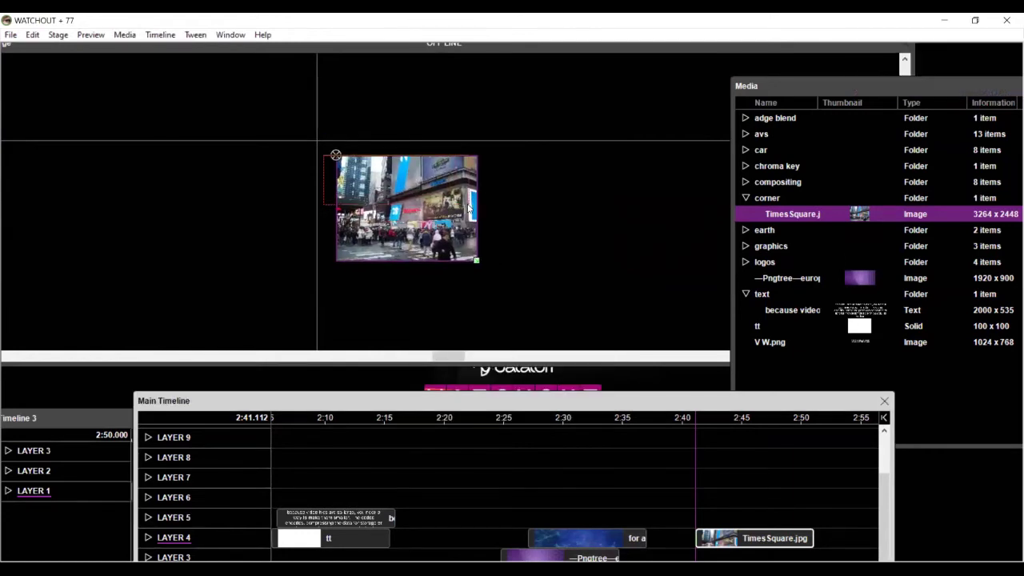
Stretch the TimesSquare.jpg image on the stage so it fills Display 4 to its bottom-right corner
mouse_move(468, 208)
mouse_down()
mouse_move(468, 220)
mouse_move(468, 204)
mouse_up()
scroll(343, 215, up, 3)
scroll(343, 215, up, 1)
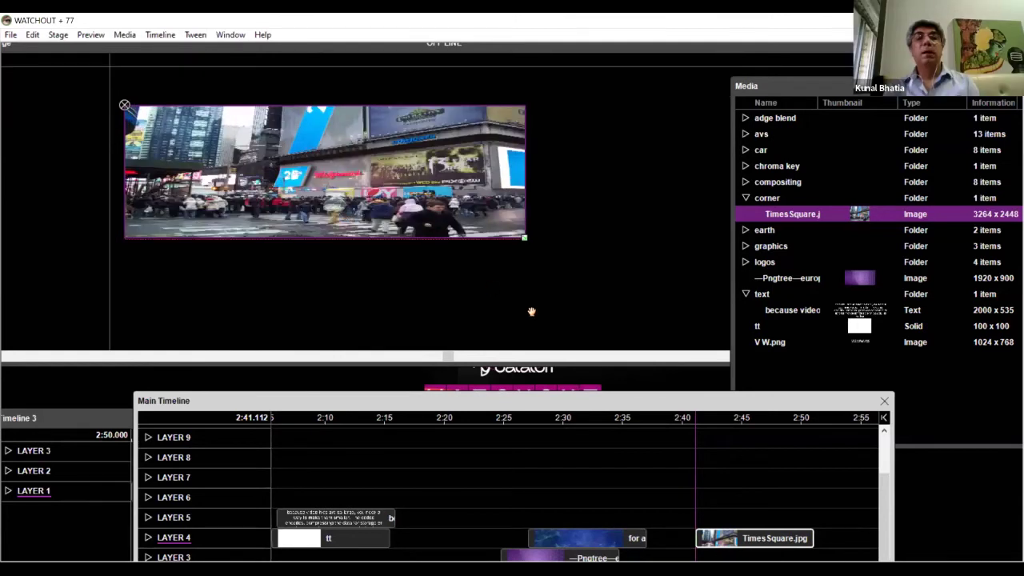
scroll(532, 312, up, 1)
scroll(538, 270, up, 1)
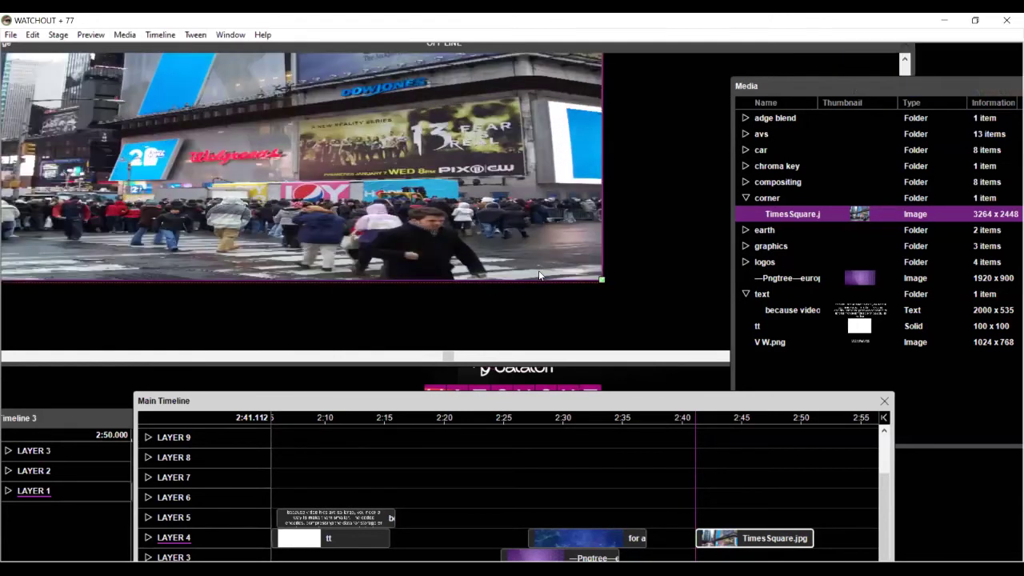
scroll(566, 246, up, 1)
drag(638, 163, 749, 207)
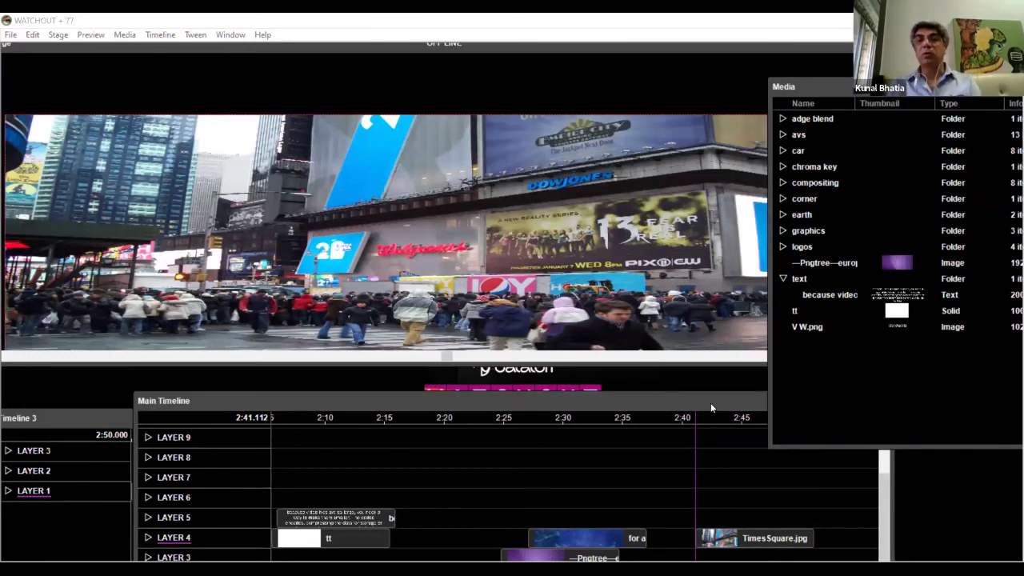
Add the VideoRunningBeach video from the graphics media folder to Layer 5 of the Main Timeline at about 2:41, above TimesSquare.jpg
click(710, 408)
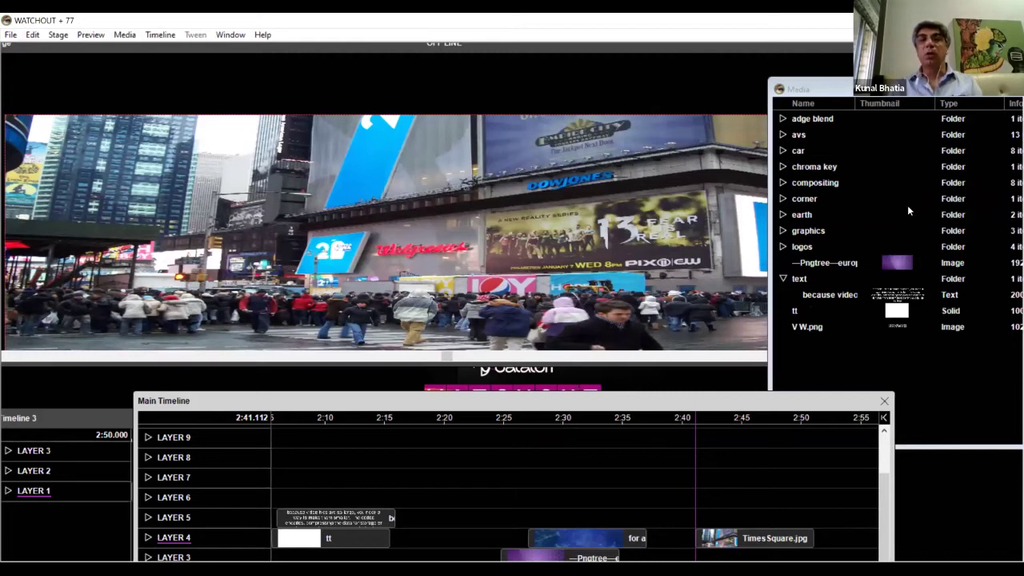
click(783, 167)
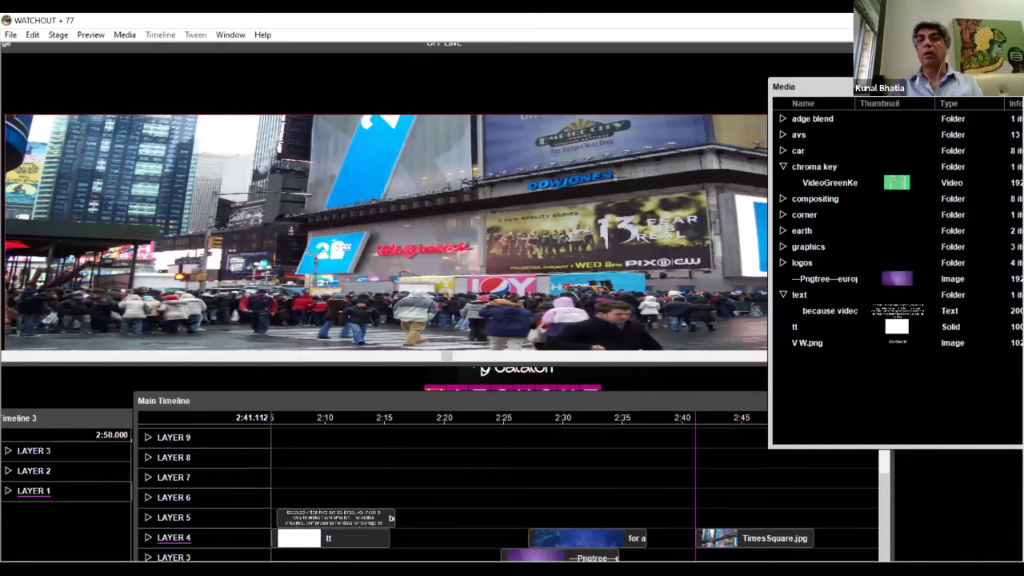
click(783, 167)
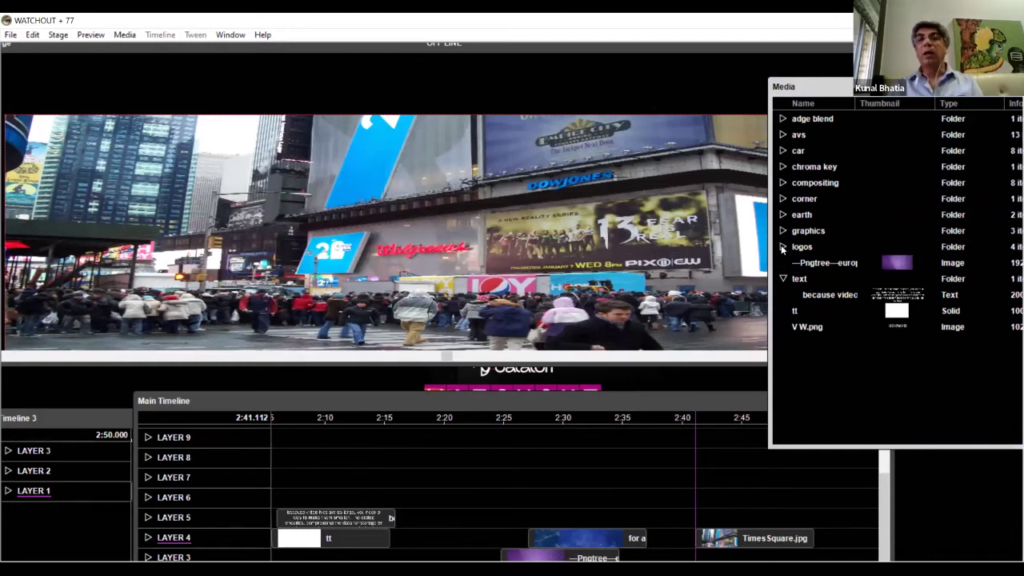
click(784, 231)
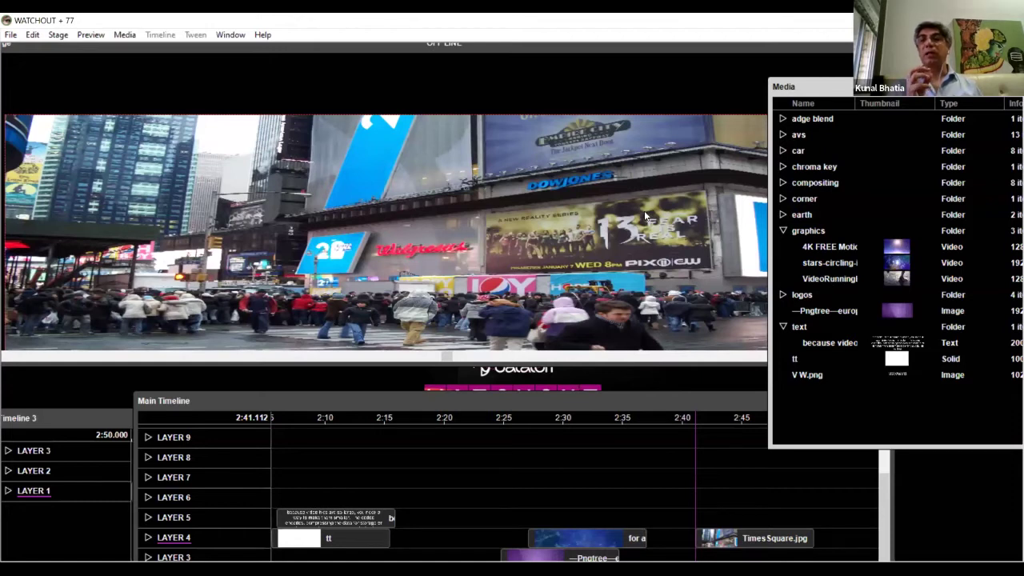
drag(633, 202, 606, 190)
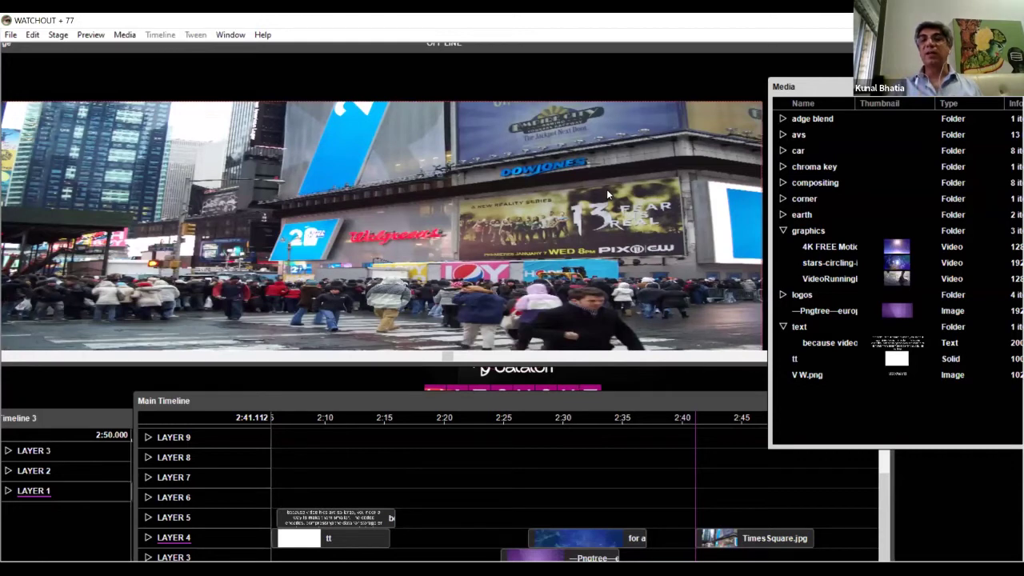
drag(607, 195, 634, 167)
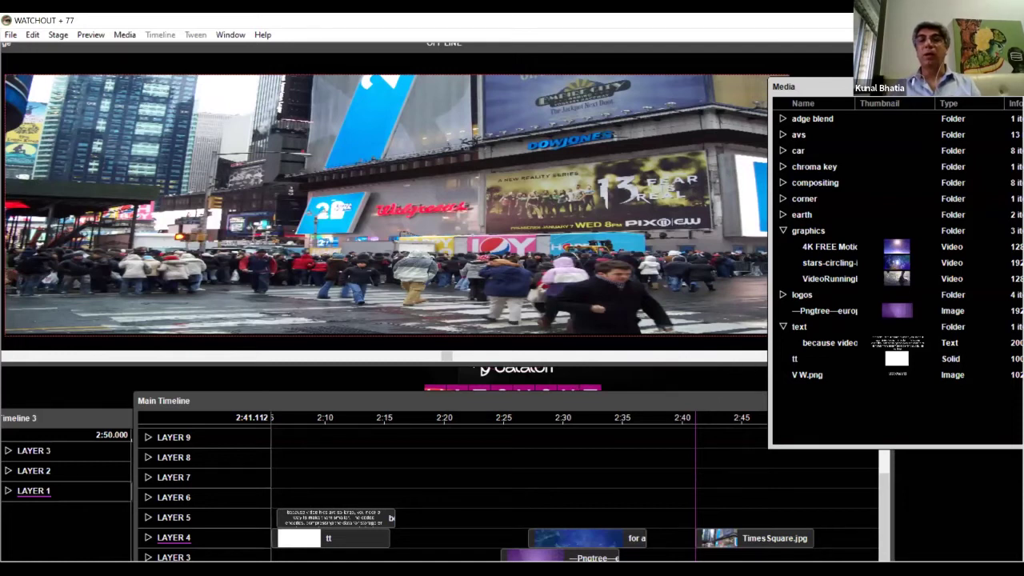
click(705, 403)
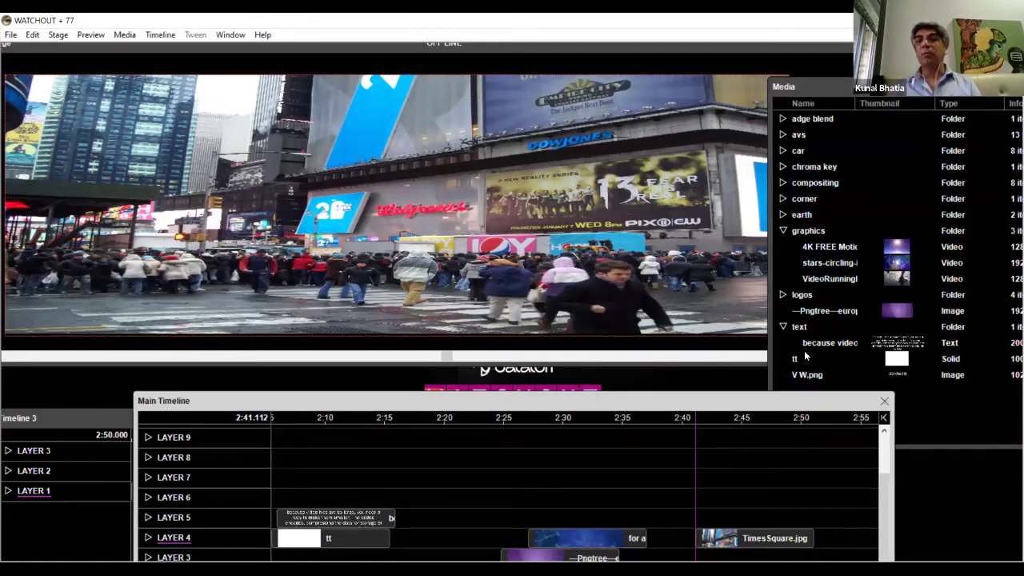
drag(826, 276, 719, 517)
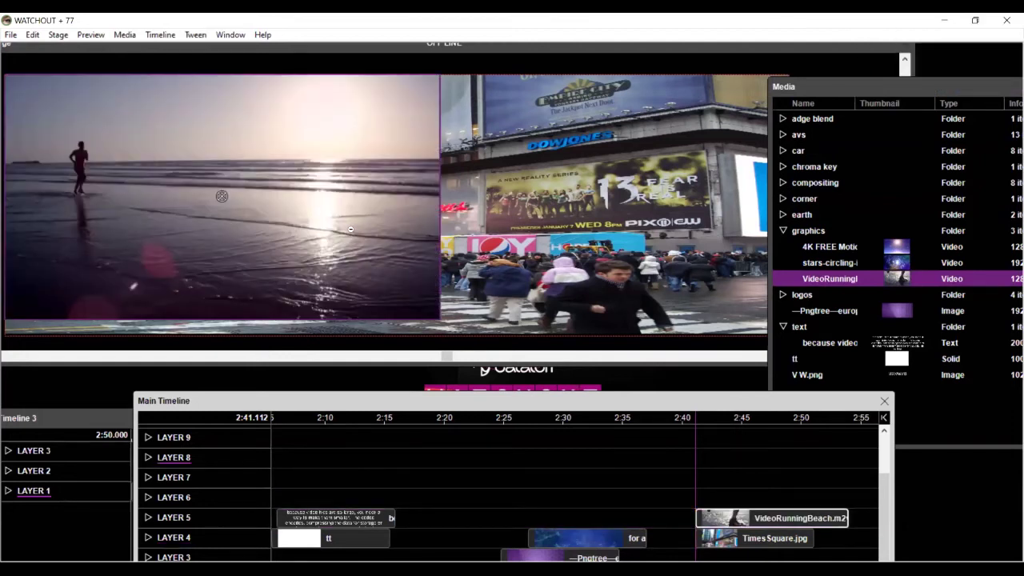
scroll(350, 232, down, 2)
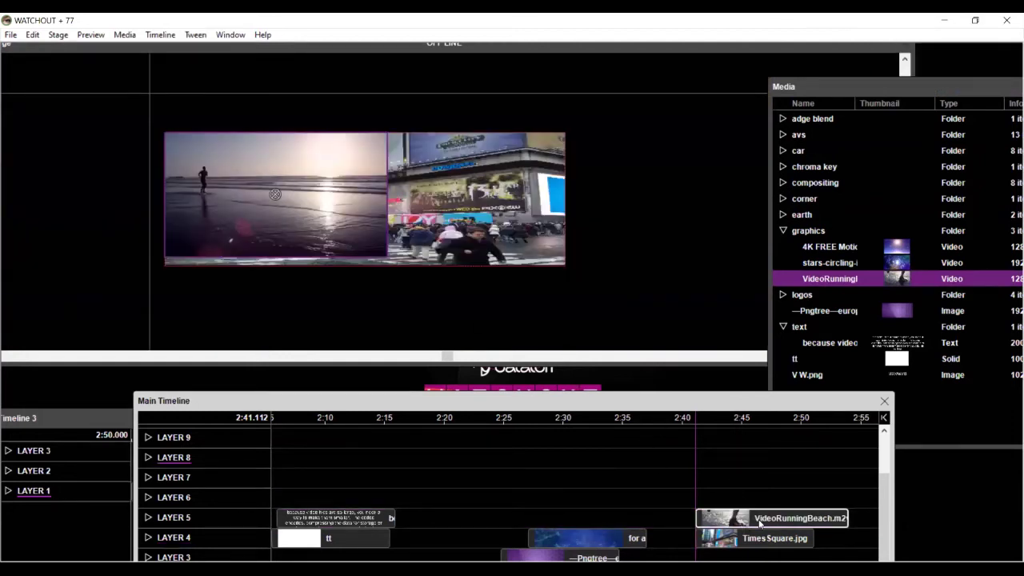
Start the VideoRunningBeach cue at about 2:42 and add a Corners tween to it
click(714, 416)
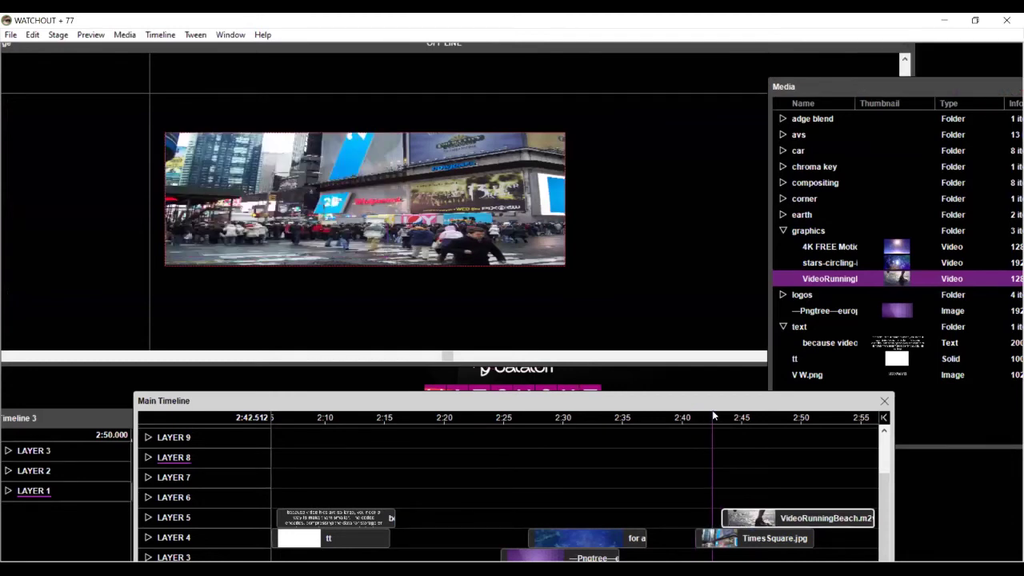
scroll(424, 232, up, 1)
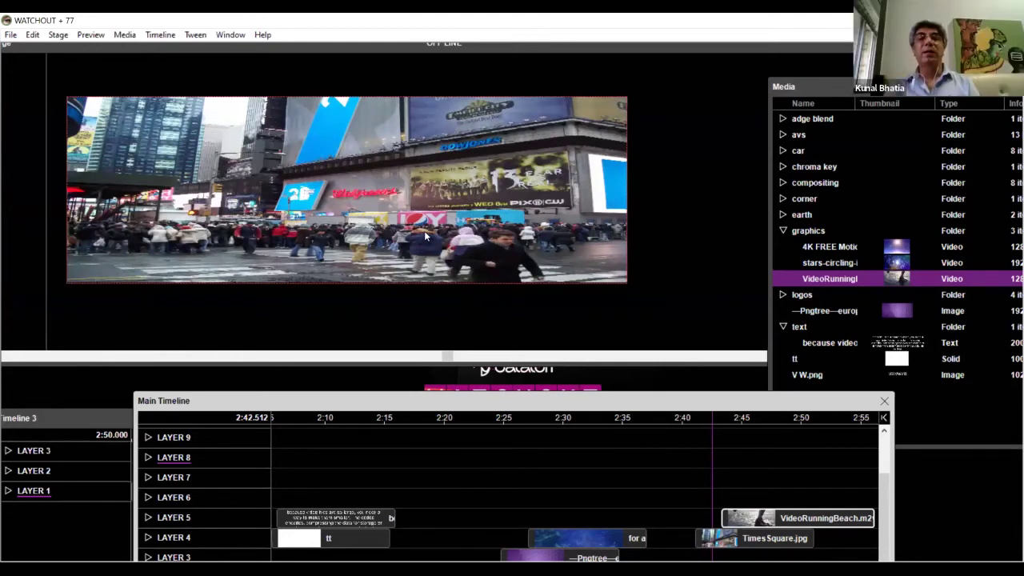
scroll(428, 233, down, 1)
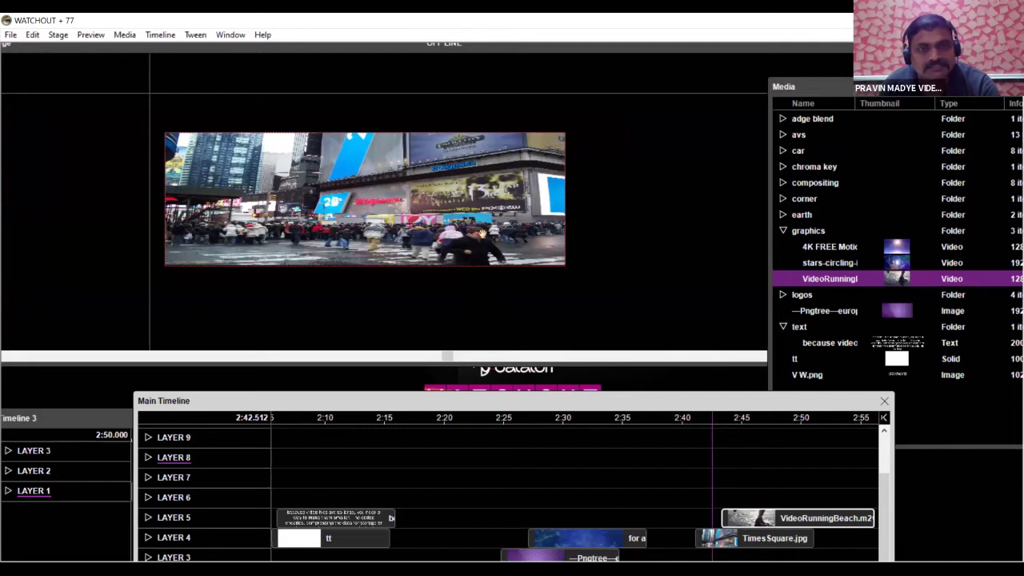
scroll(482, 235, up, 1)
key(ctrl+plus)
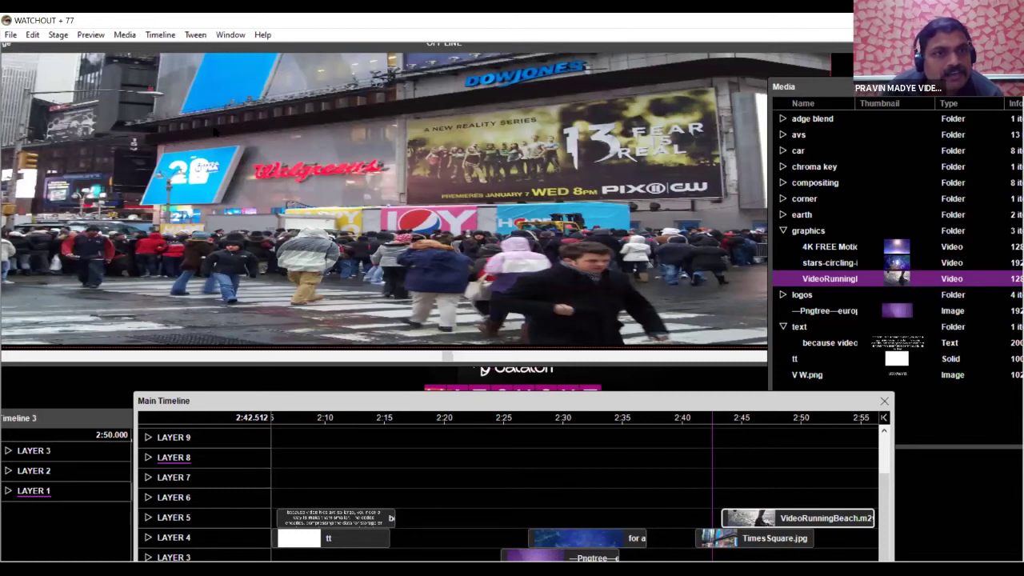
drag(176, 81, 215, 94)
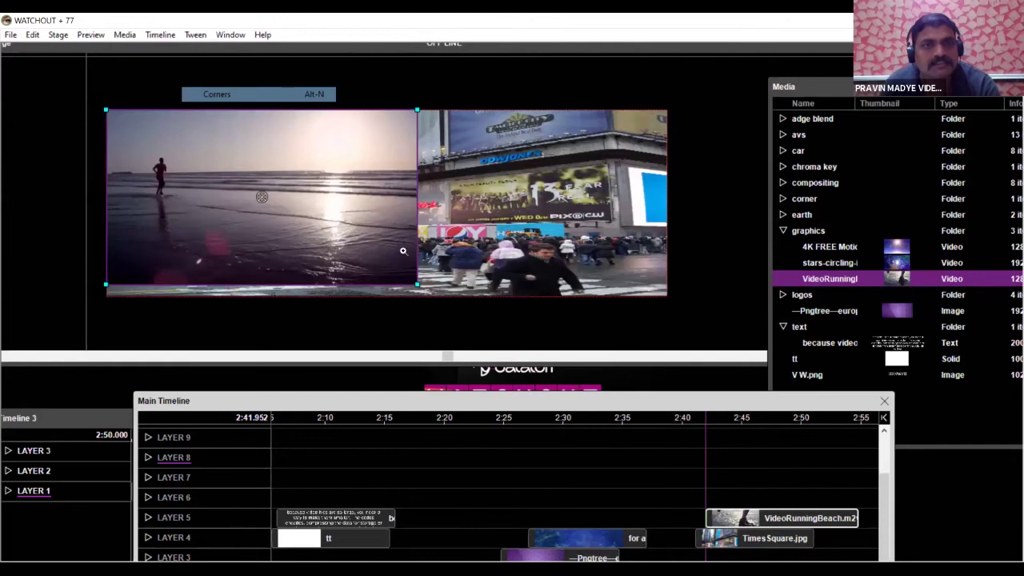
Move the beach video toward the small blue billboard beside the Walgreens sign and place its top-left corner on the billboard's top-left corner
drag(402, 249, 580, 302)
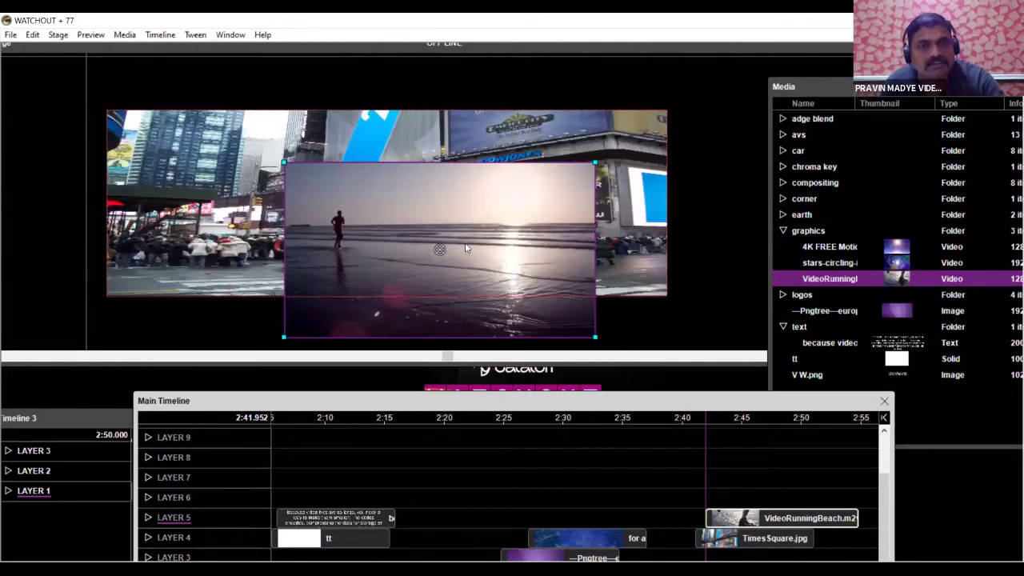
key(ctrl+plus)
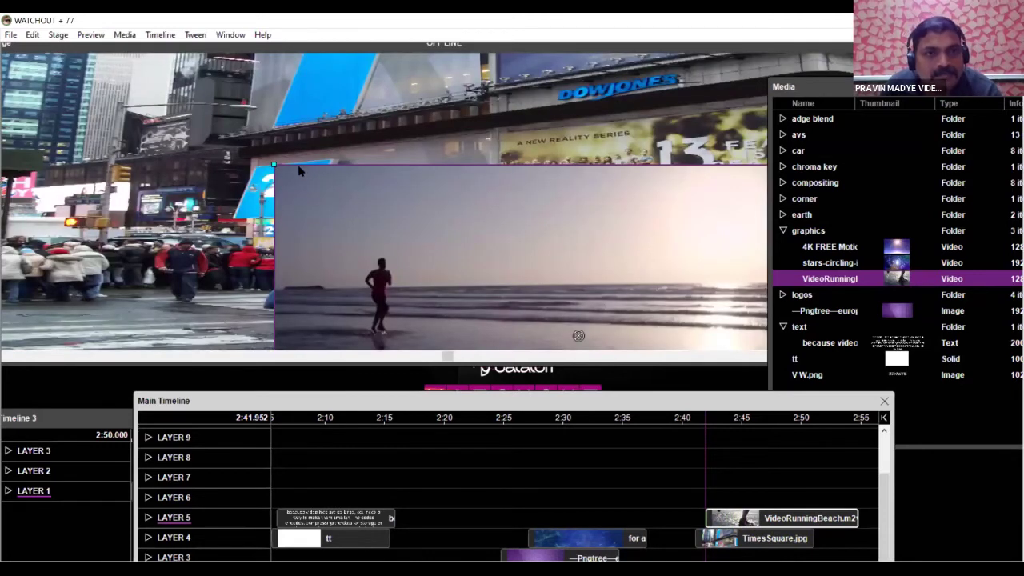
key(ctrl+minus)
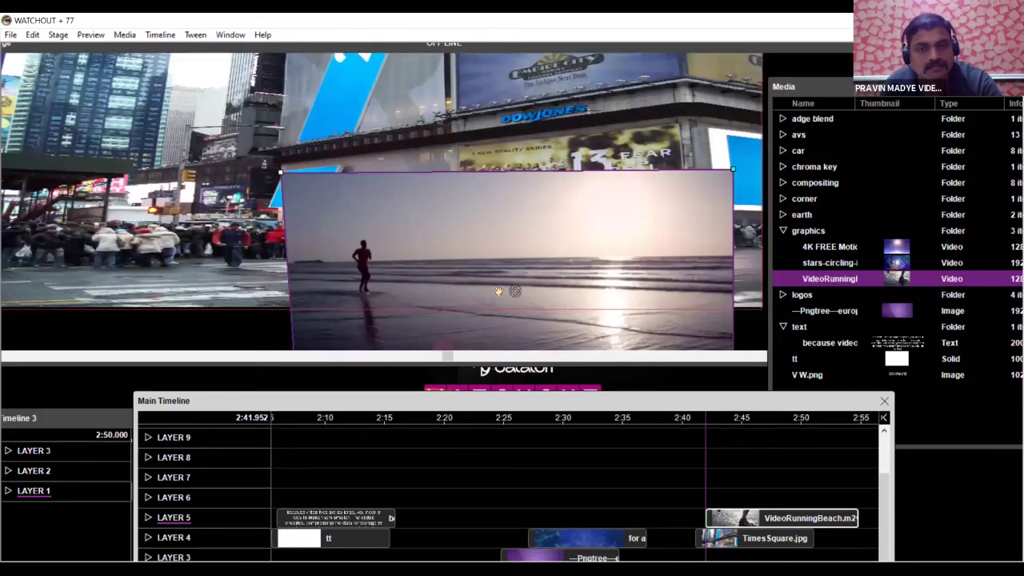
drag(163, 325, 158, 283)
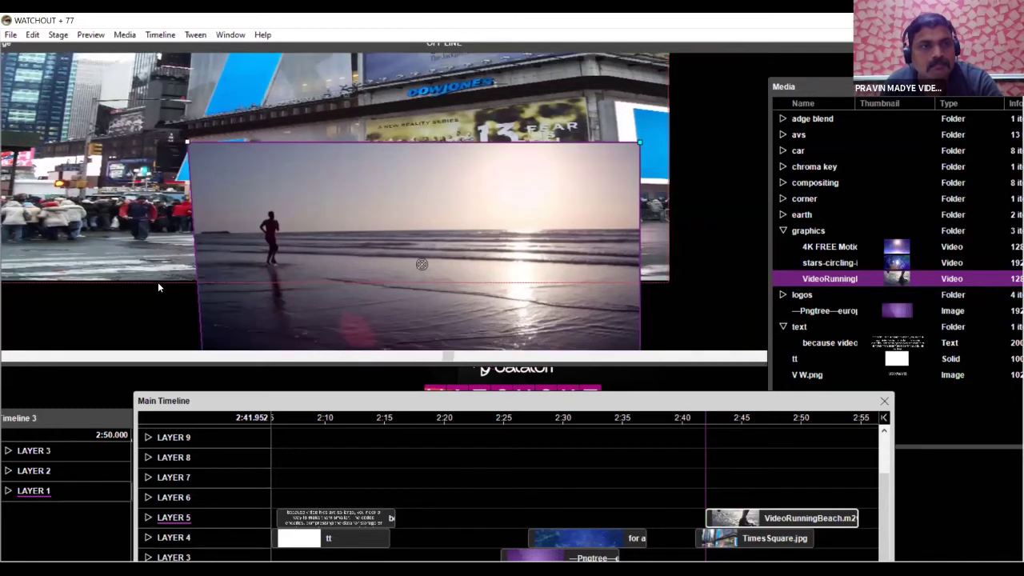
Pull the beach video's bottom-left corner onto the billboard's bottom-left corner and bring its bottom-right corner in toward the billboard
drag(131, 153, 131, 150)
click(164, 320)
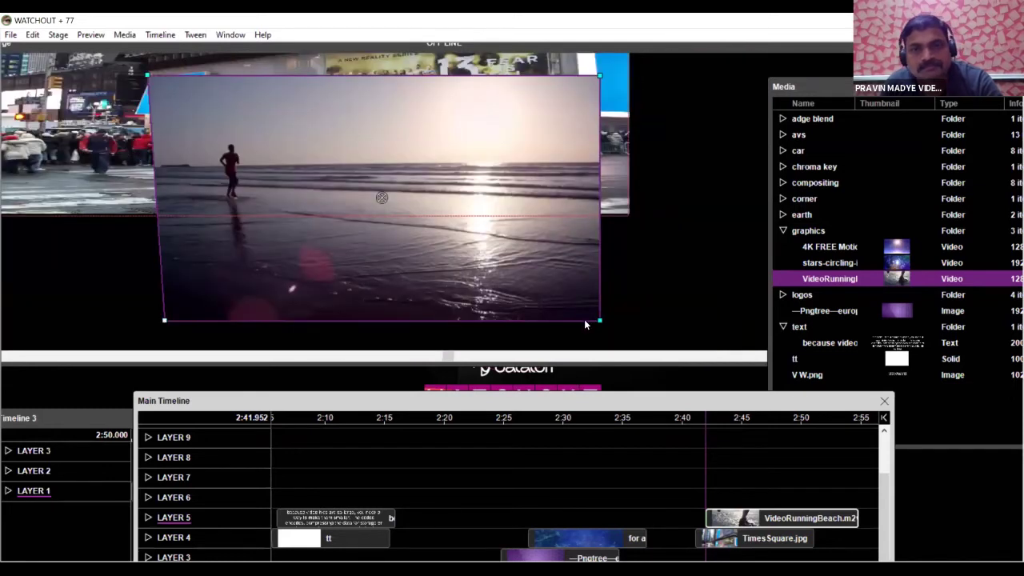
key(ctrl+z)
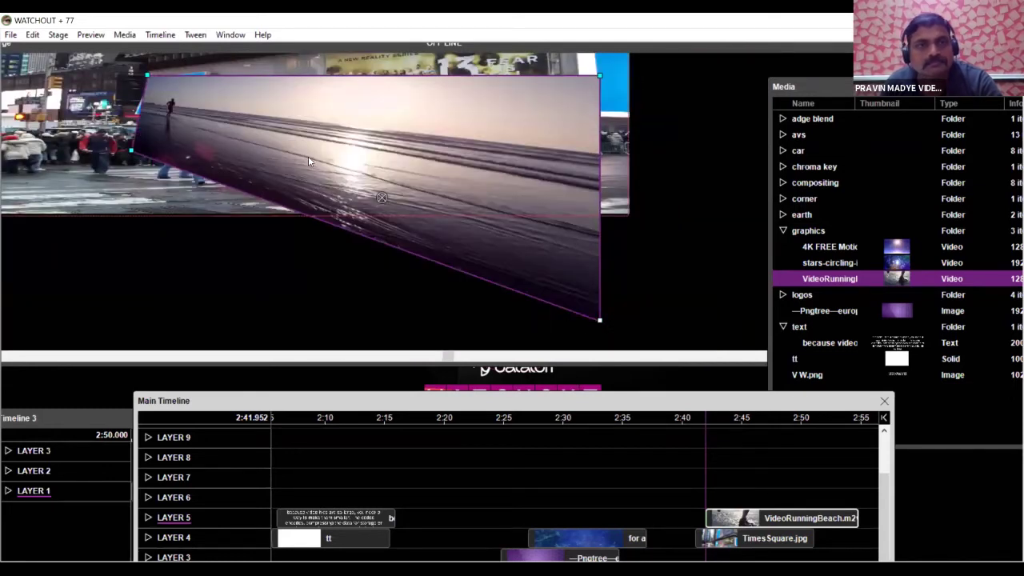
key(ctrl+z)
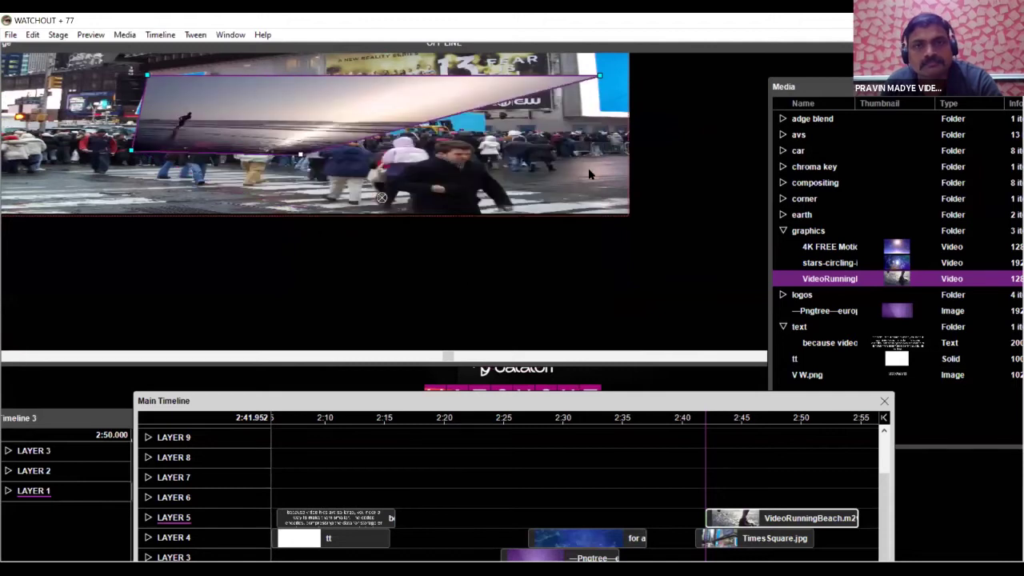
key(ctrl+z)
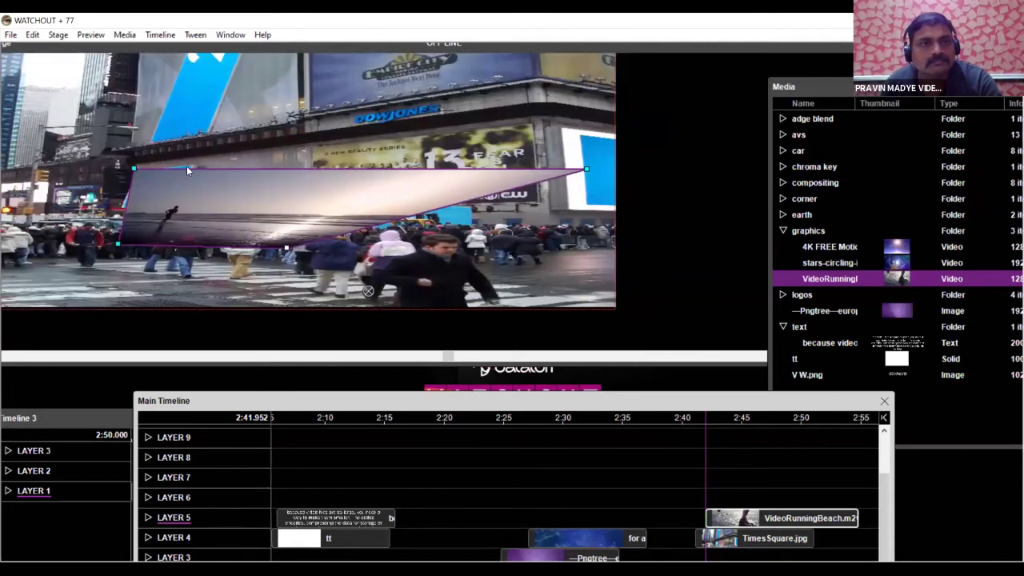
Bring the beach video's top-right corner in to the billboard's top-right corner
key(ctrl+z)
key(ctrl+z)
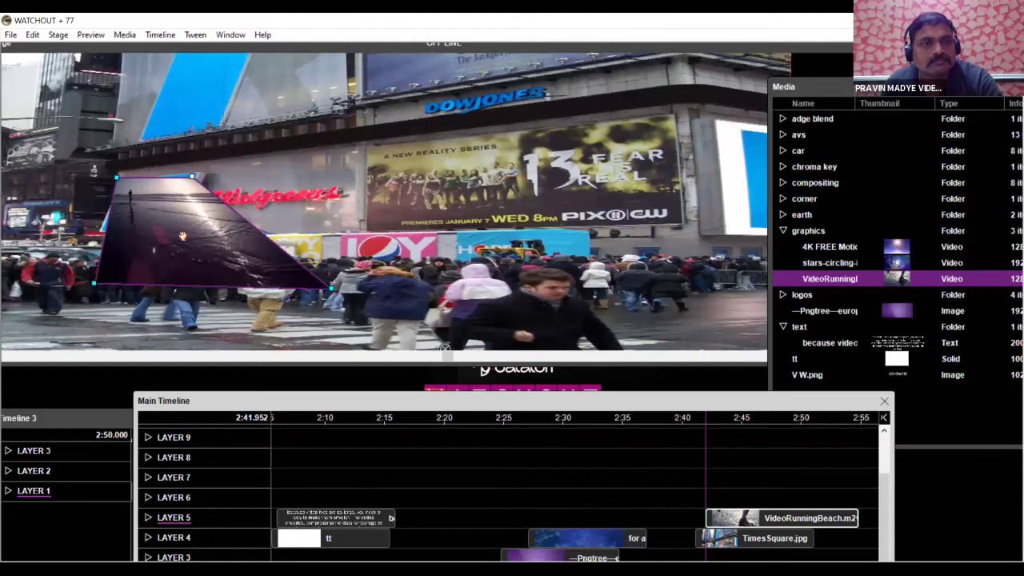
key(ctrl+z)
key(ctrl+z)
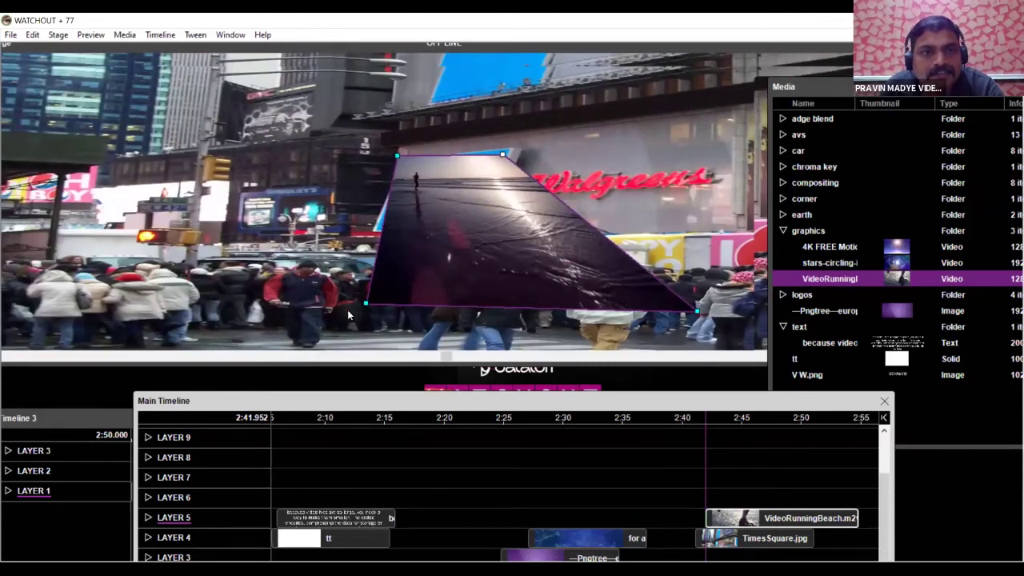
Refine the beach video's corners, fitting its bottom-left and bottom-right corners to the lower edge of the slanted billboard face
key(ctrl+z)
key(ctrl+z)
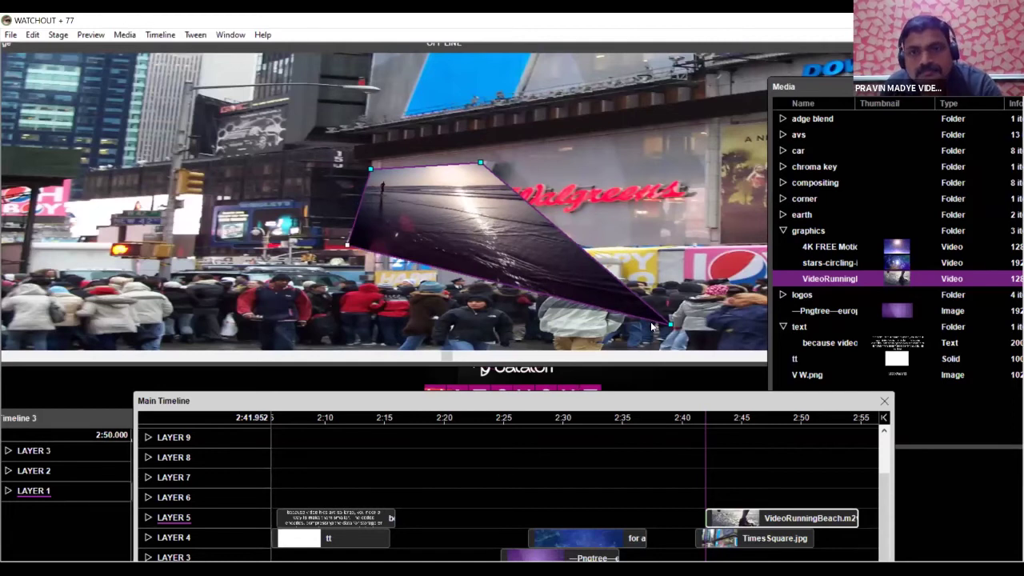
drag(670, 327, 450, 242)
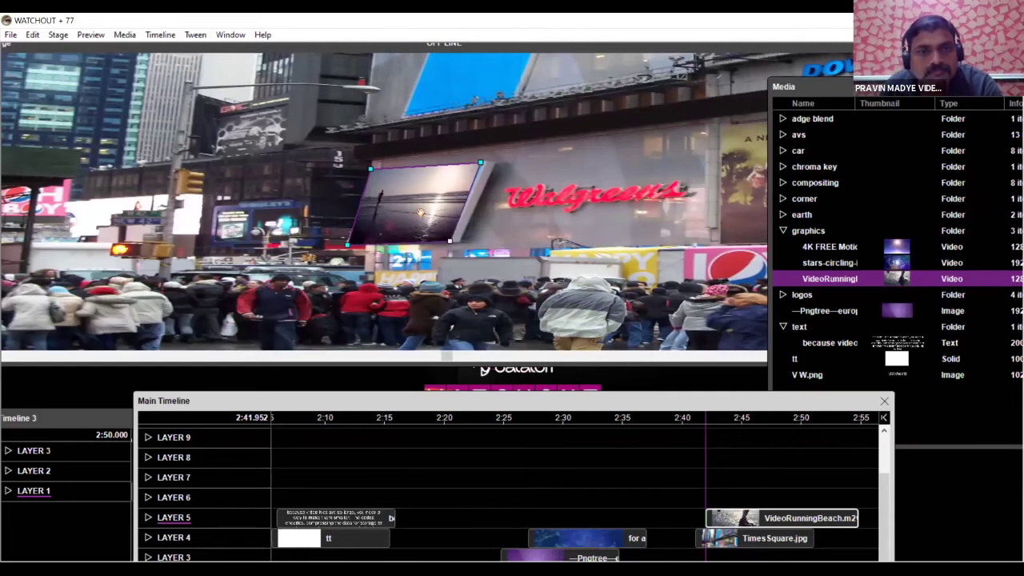
drag(347, 245, 400, 231)
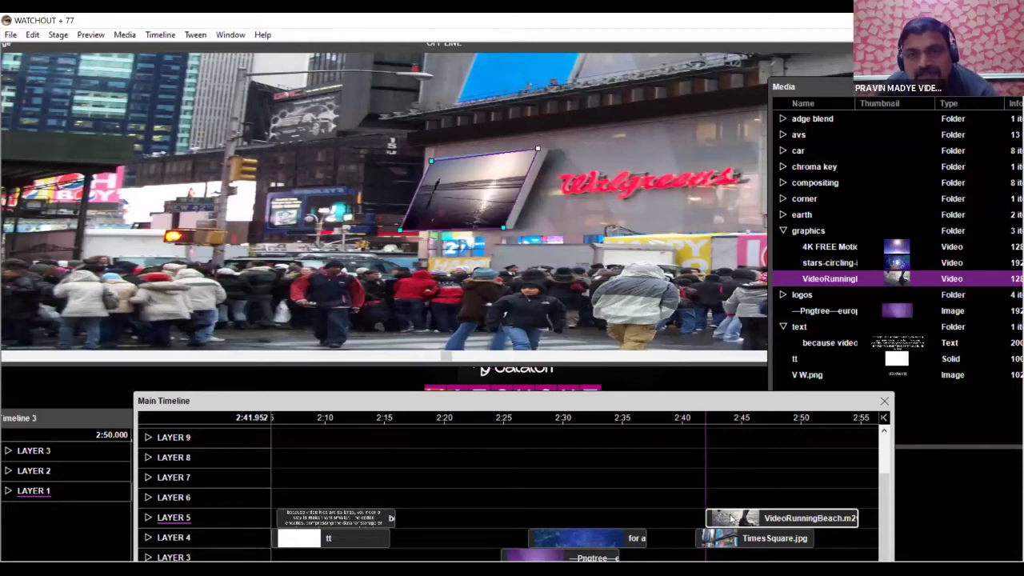
Play the Main Timeline to preview the beach video running on the Times Square billboard
click(686, 491)
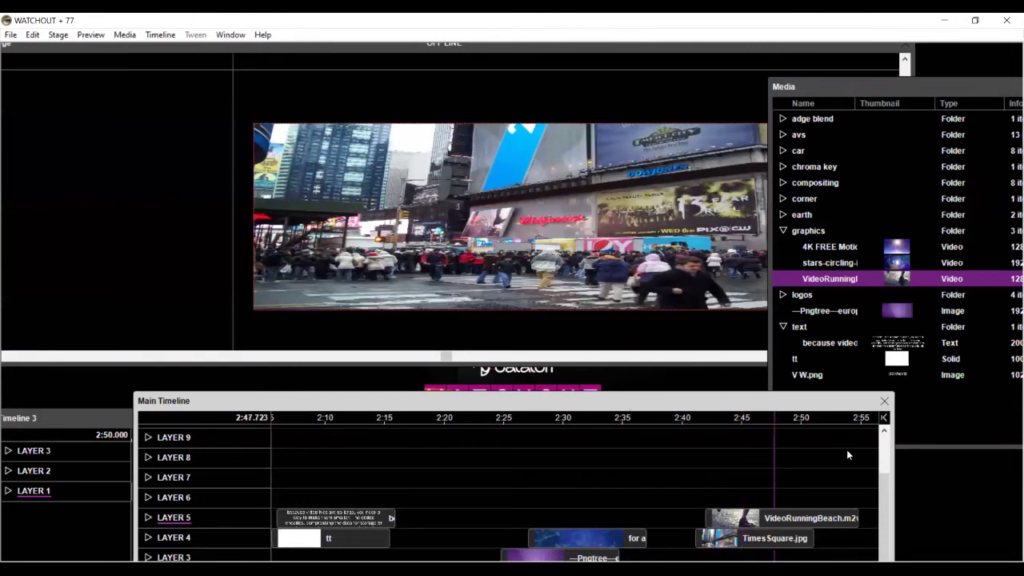
key(space)
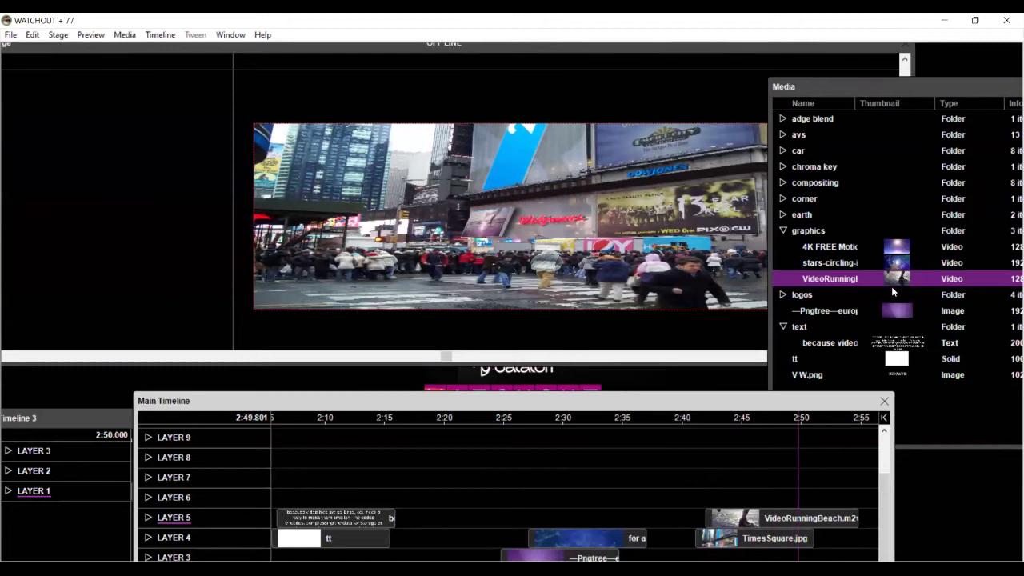
Move the Main Timeline window higher with its time position at about 2:44, and expand the chroma key media folder
drag(863, 403, 808, 287)
drag(837, 371, 977, 373)
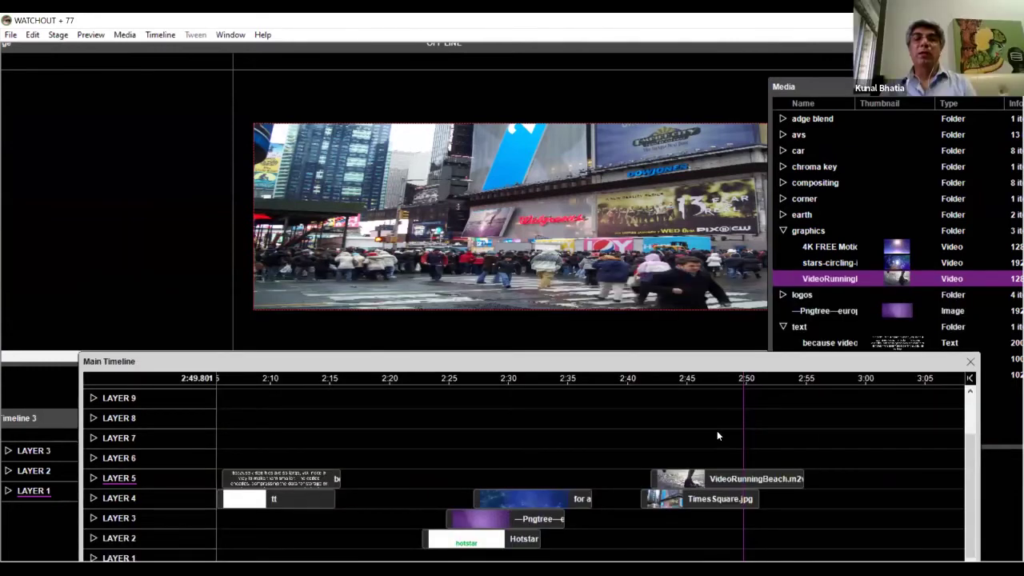
click(679, 378)
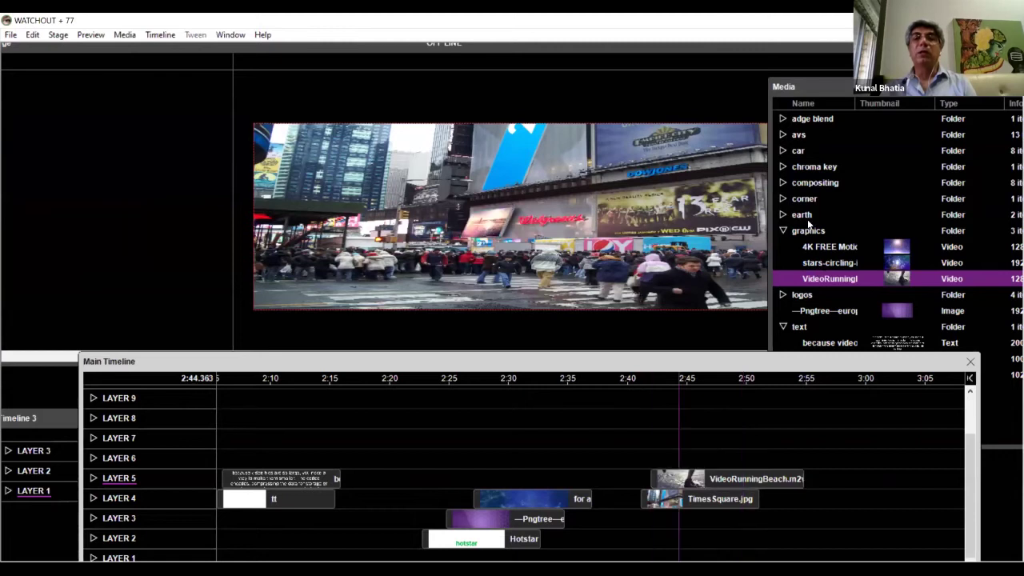
click(783, 167)
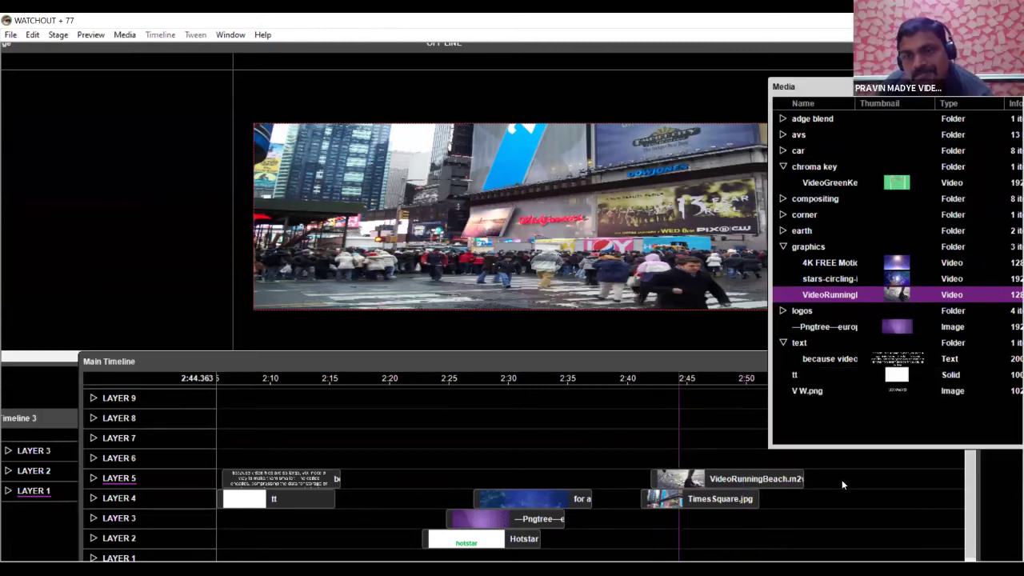
Place the VideoGreenKey clip on Layer 5 at about 2:58 with the VideoRunningBeach clip on Layer 4 beneath it
drag(841, 484, 841, 484)
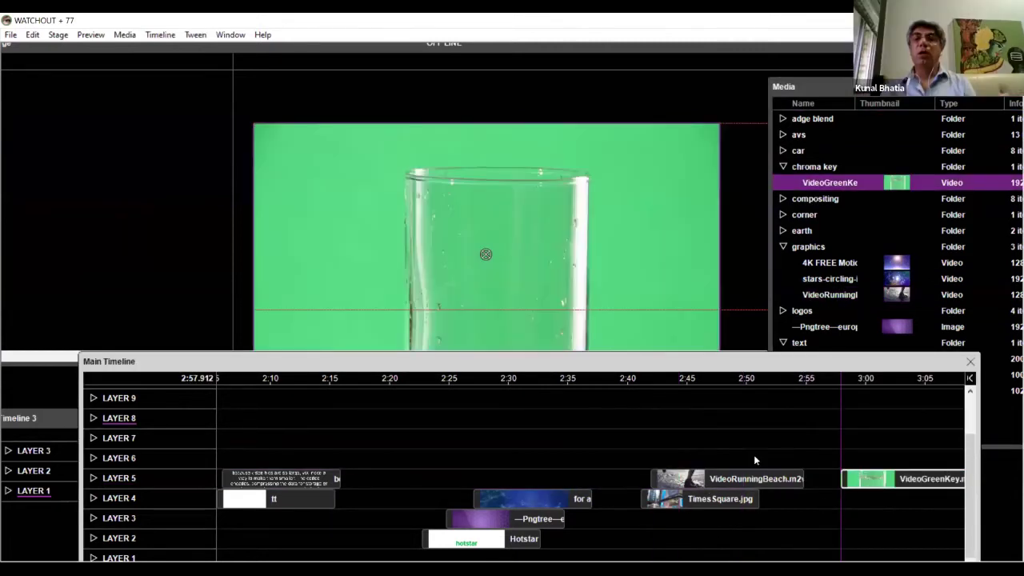
click(826, 295)
drag(824, 294, 870, 499)
ctrl+alt+click(467, 278)
ctrl+alt+click(469, 278)
drag(553, 308, 525, 300)
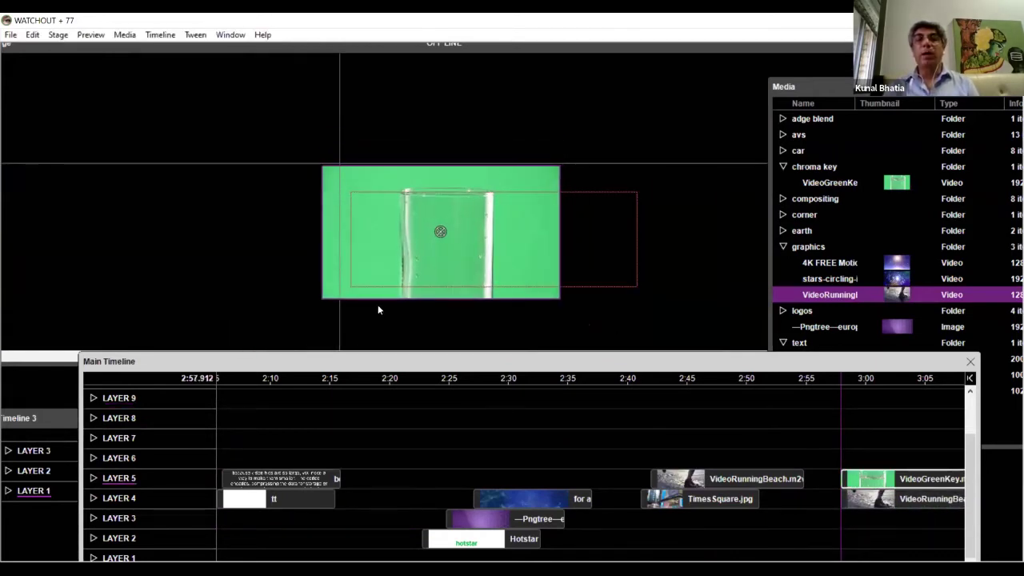
Position the beach video in the middle of the display area and centre the green-screen glass video over it, keeping both cues' start times aligned
drag(870, 480, 899, 480)
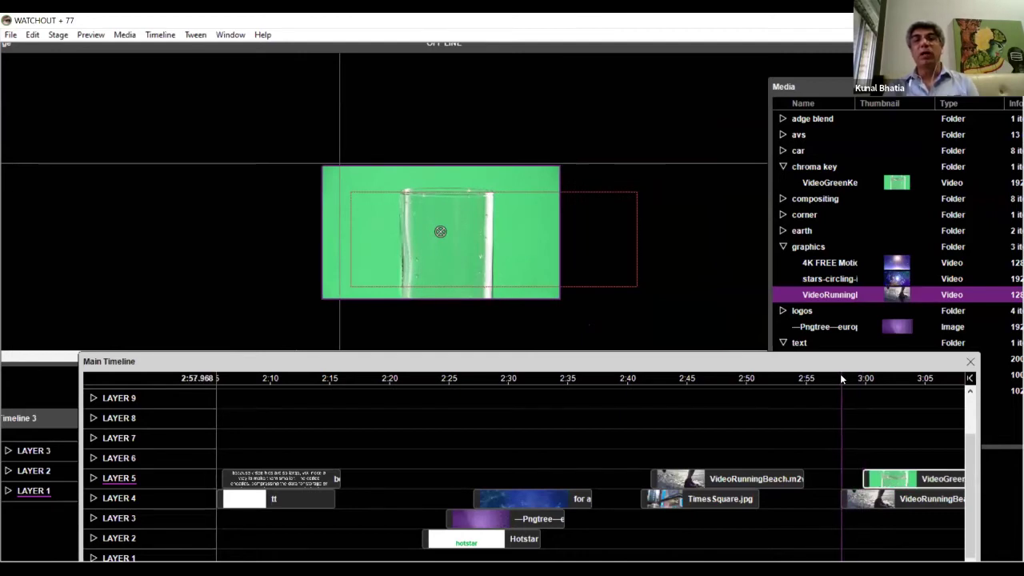
click(504, 281)
drag(504, 282, 532, 269)
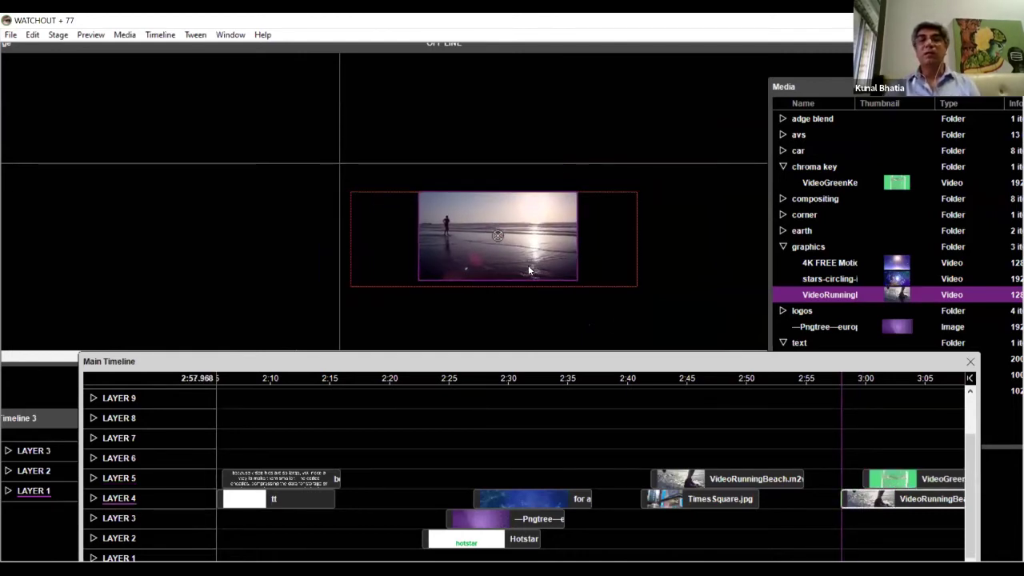
drag(893, 484, 867, 485)
drag(464, 268, 505, 264)
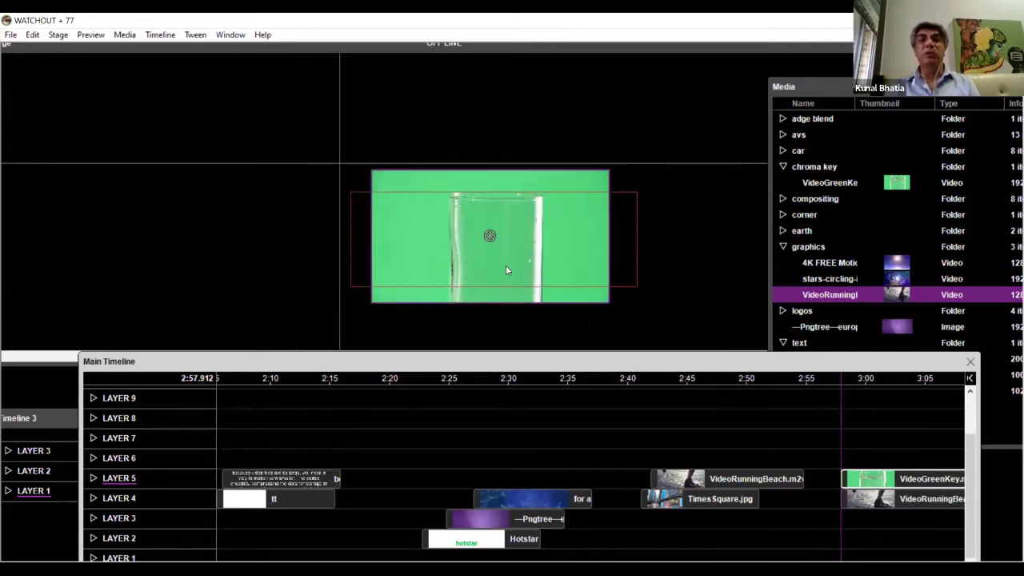
Widen the Main Timeline window to show the full green-screen cue and add a Key (Green) tween to it
drag(390, 236, 217, 197)
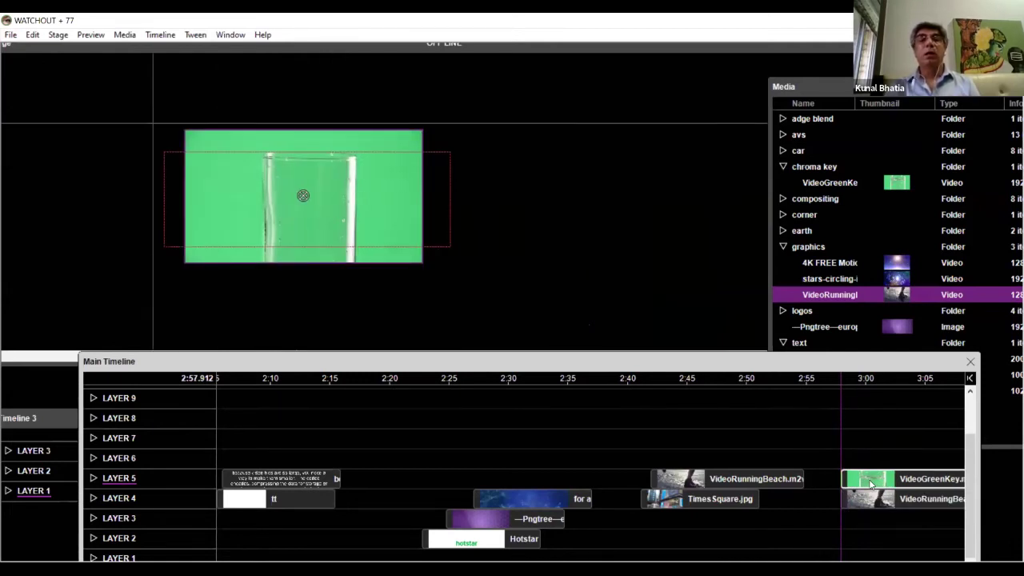
drag(873, 367, 731, 345)
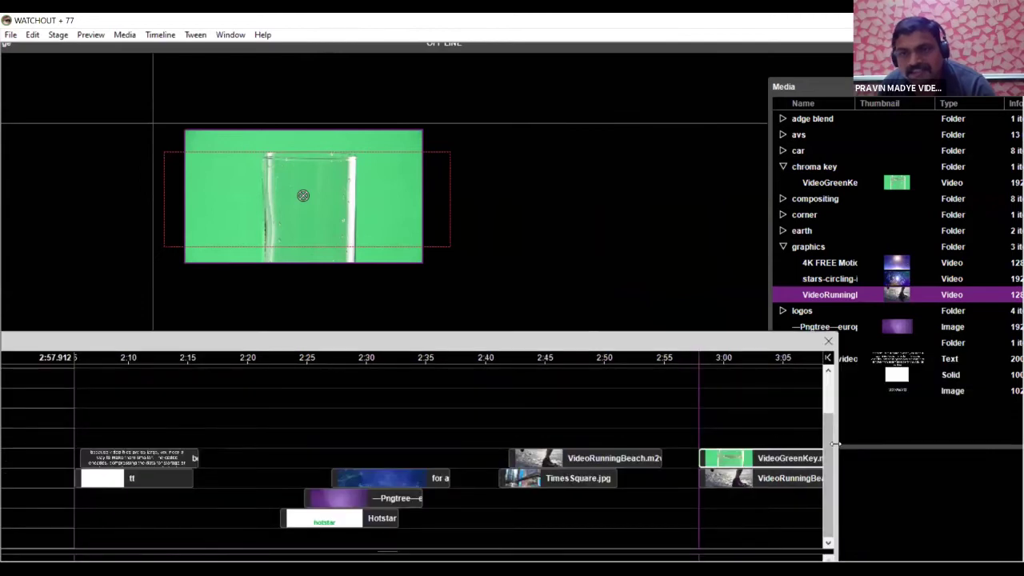
drag(834, 444, 971, 444)
drag(727, 341, 791, 341)
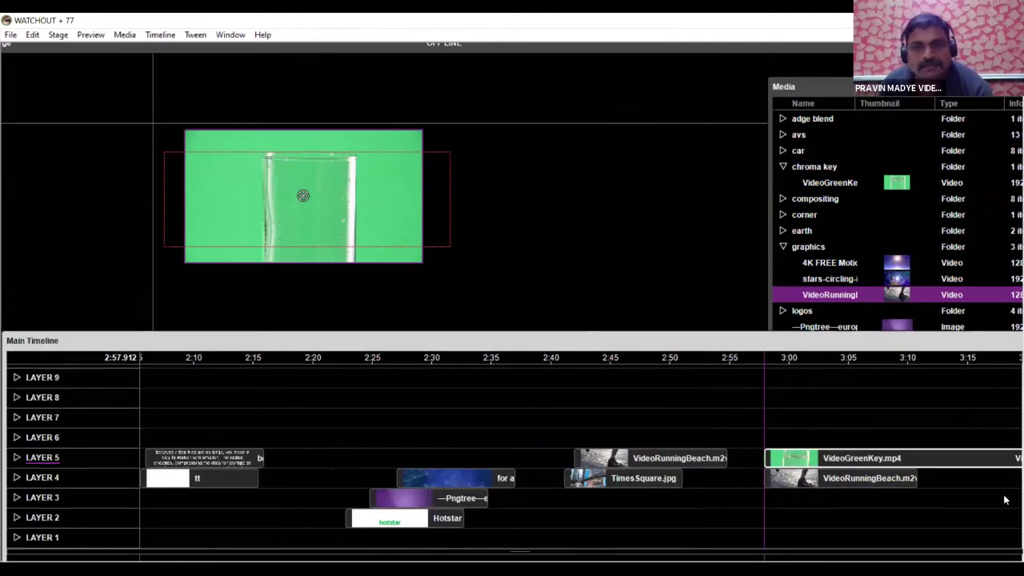
click(195, 34)
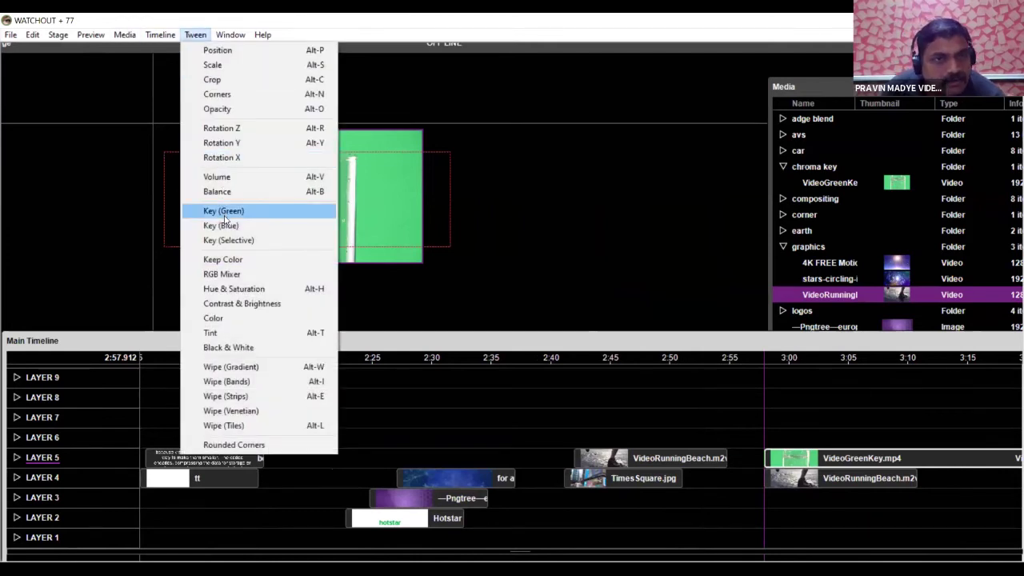
click(223, 210)
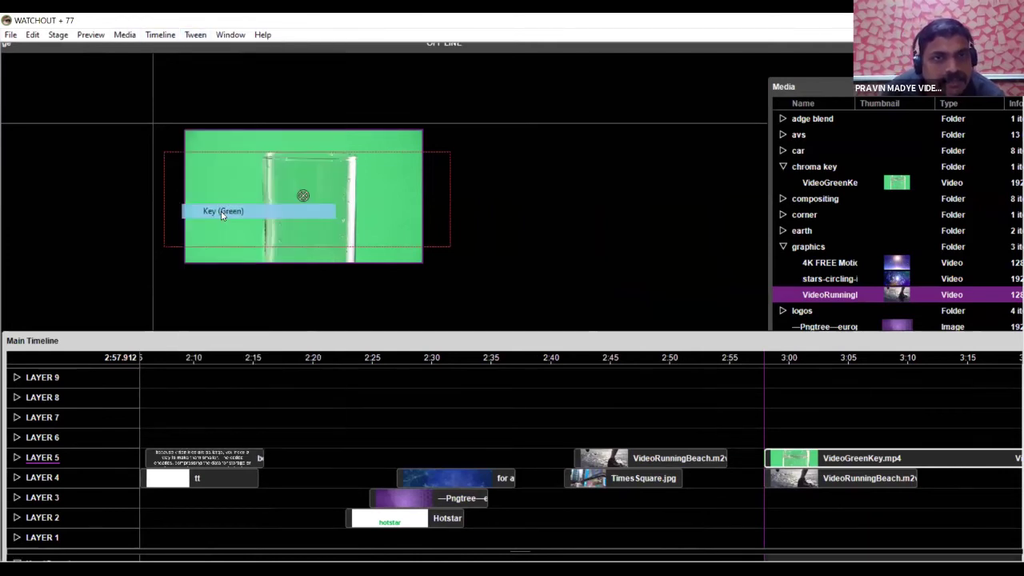
Scale the keyed glass video down proportionally over the beach video and play the Main Timeline to preview the composite
scroll(276, 208, up, 2)
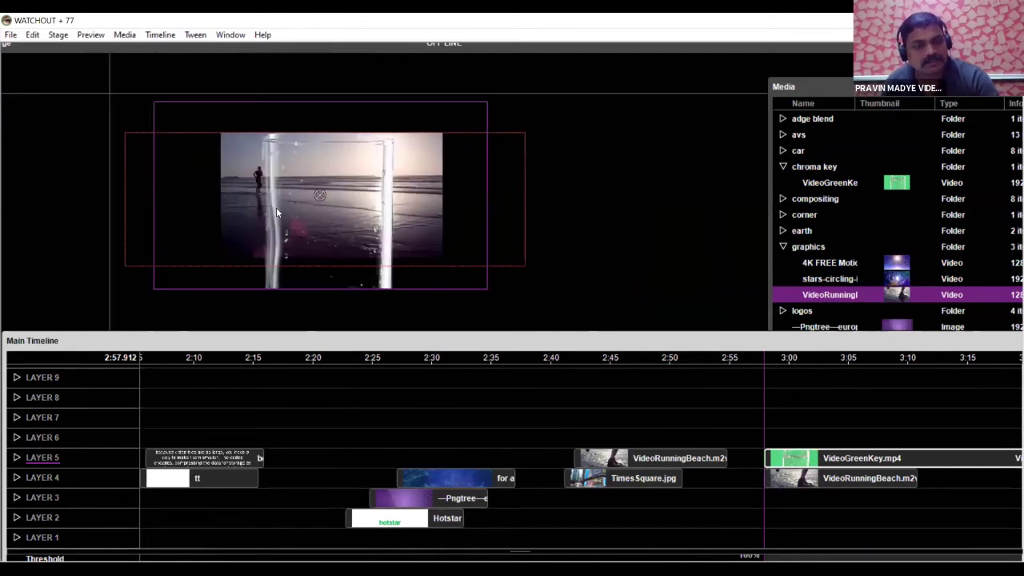
drag(487, 288, 452, 269)
key(space)
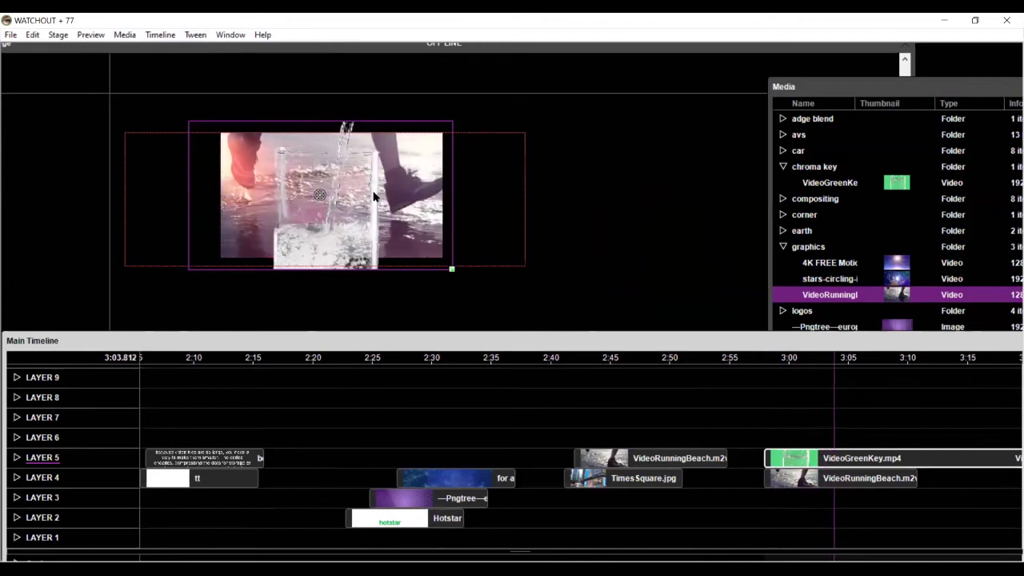
Expand the earth media folder and place the earth.3DS model on Layer 6 at about 1:03
scroll(700, 390, down, 2)
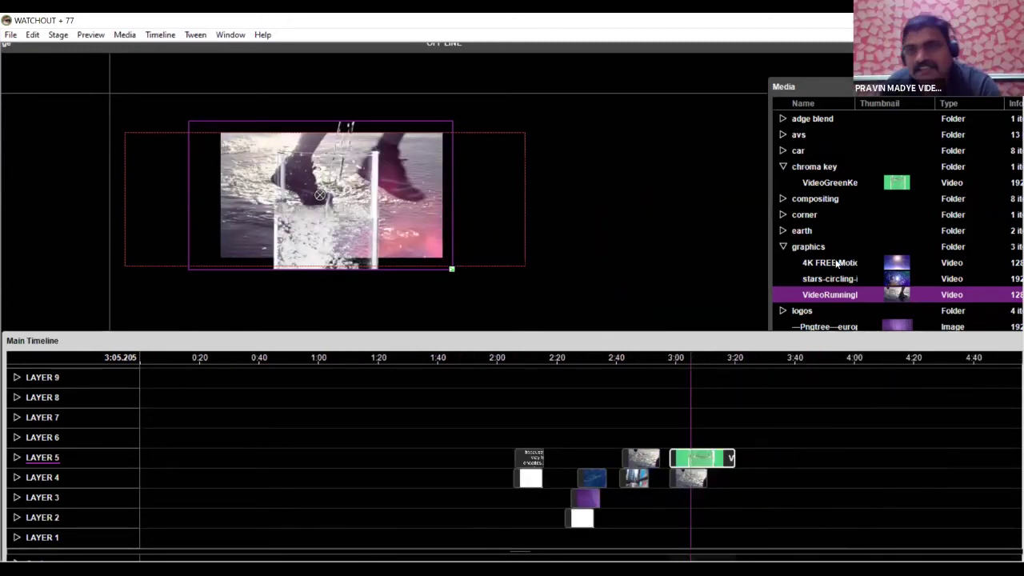
click(850, 93)
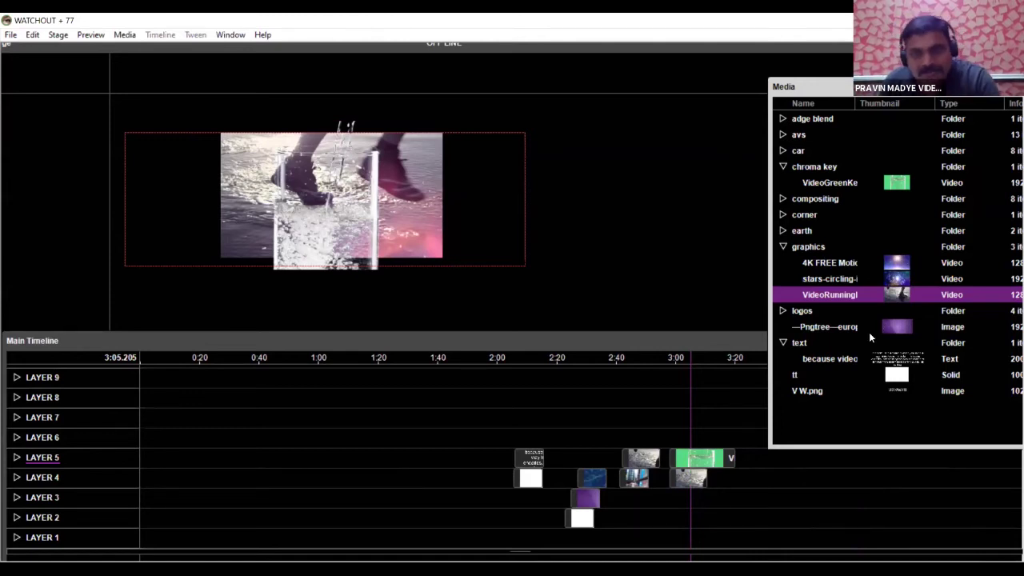
click(783, 231)
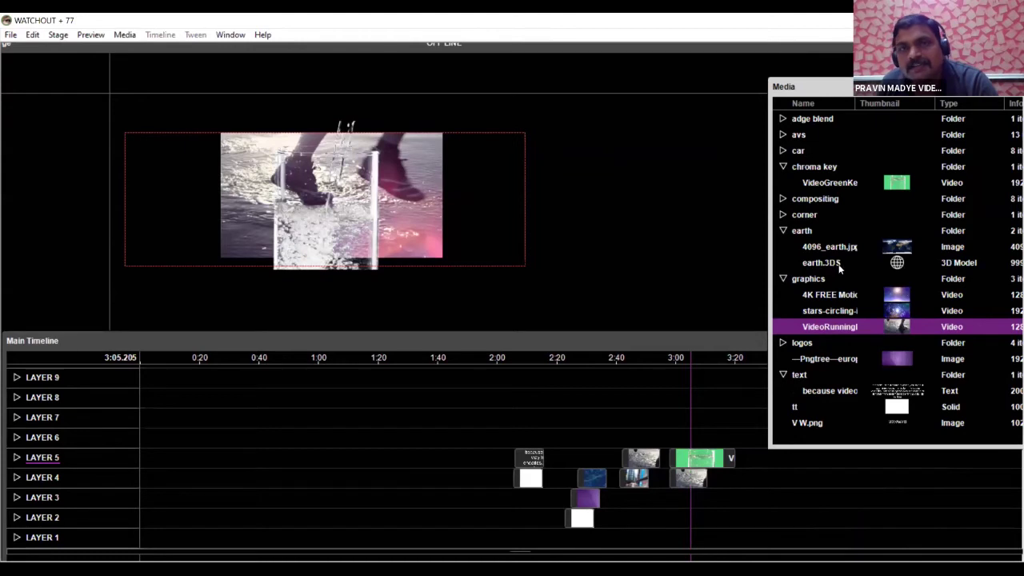
click(658, 154)
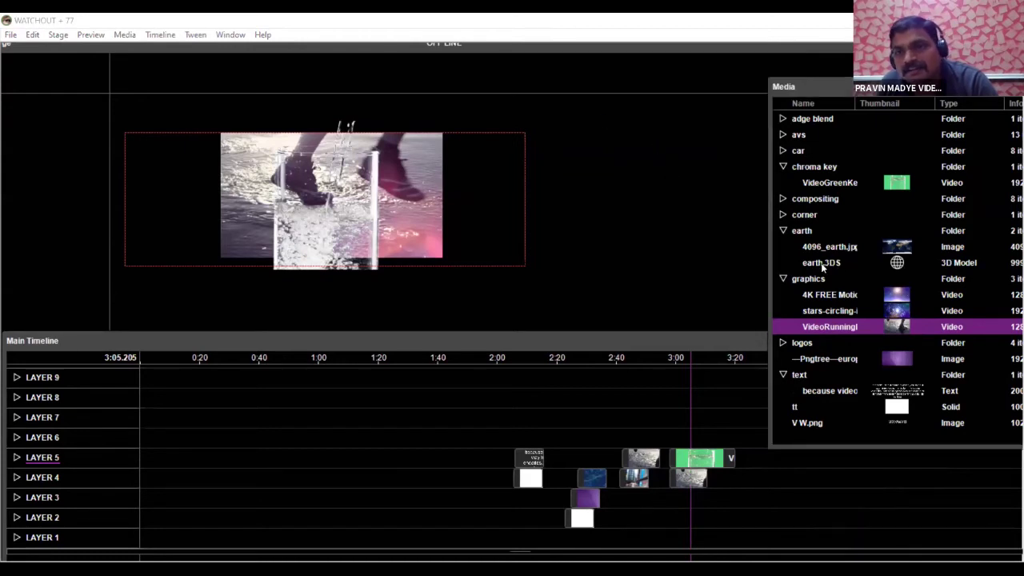
drag(826, 264, 328, 444)
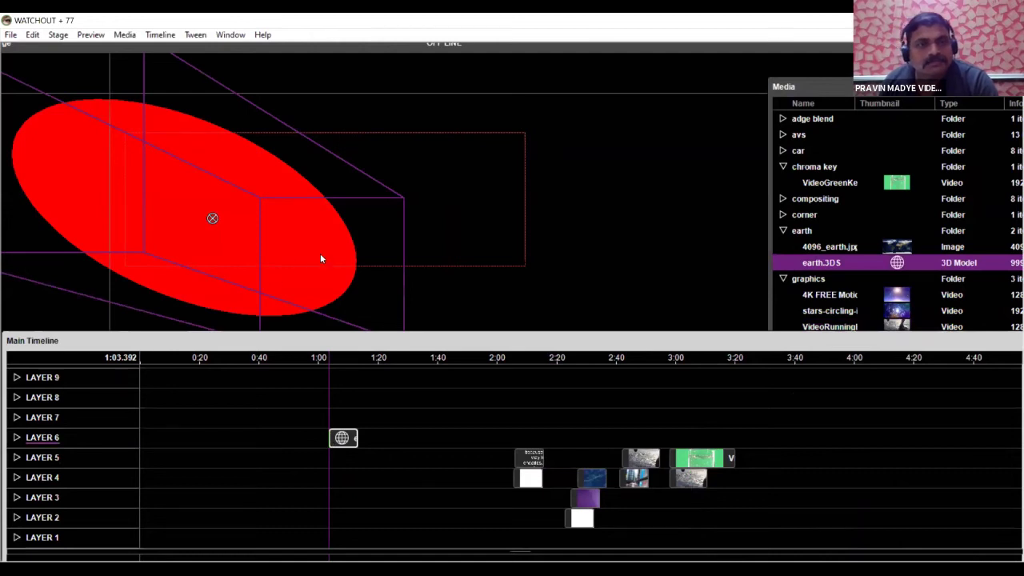
Enable Use Anchor Position as Local Vanishing Point in the earth model's advanced cue settings
double_click(343, 444)
click(469, 184)
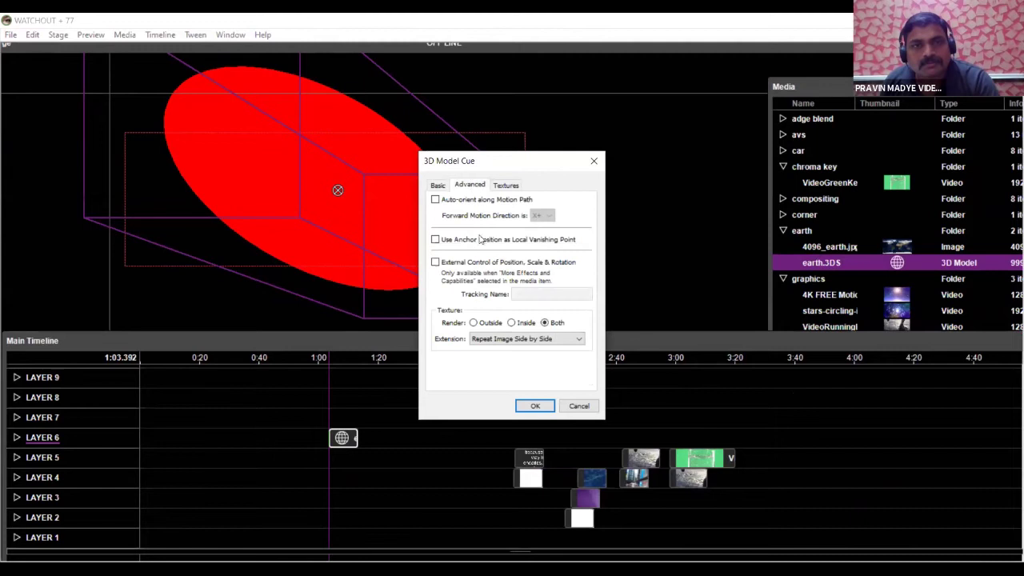
click(436, 240)
click(535, 406)
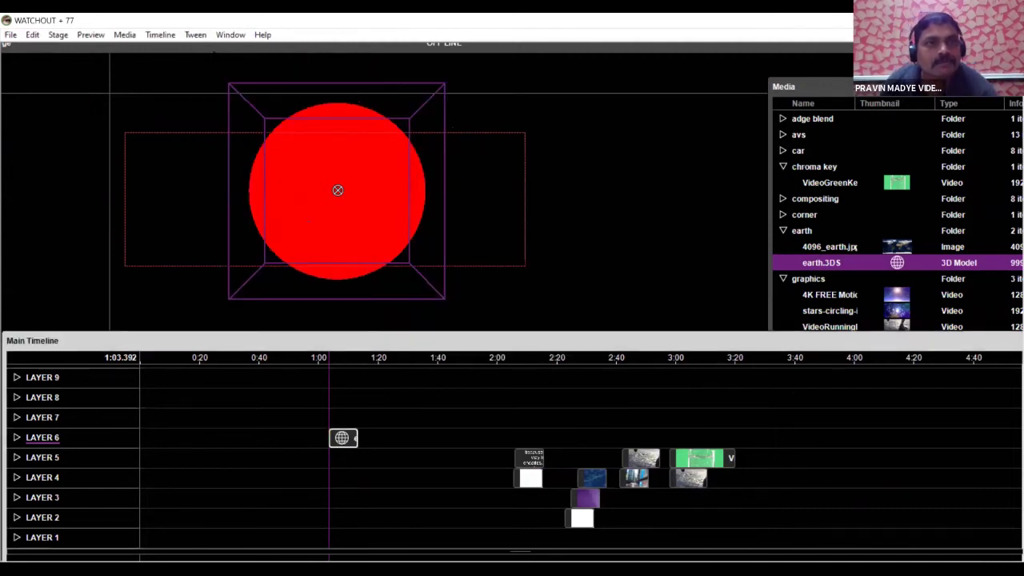
Add a Rotation Y tween to the earth model and set its rotation to about +18.7°
click(195, 34)
click(221, 100)
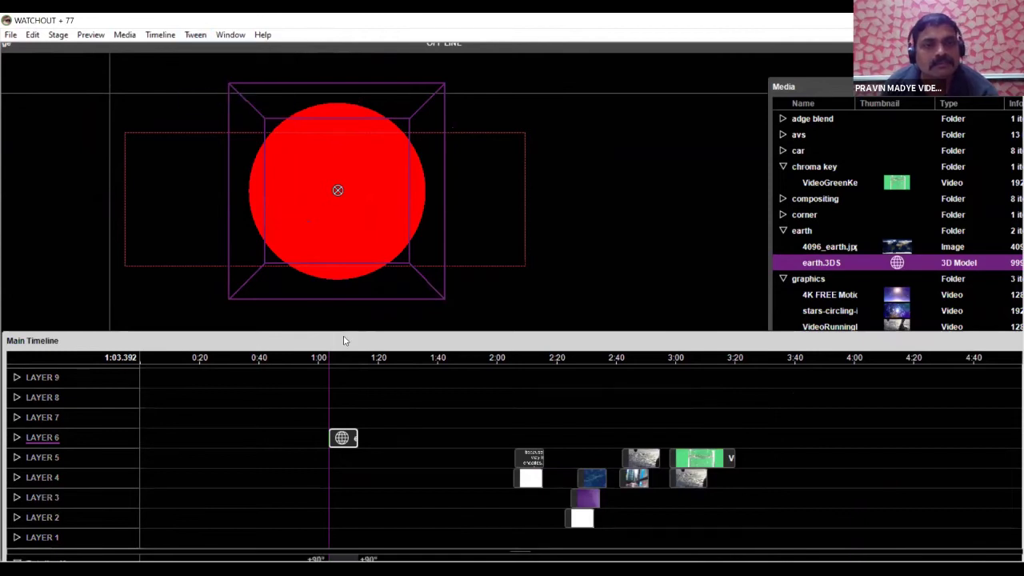
drag(377, 485, 379, 481)
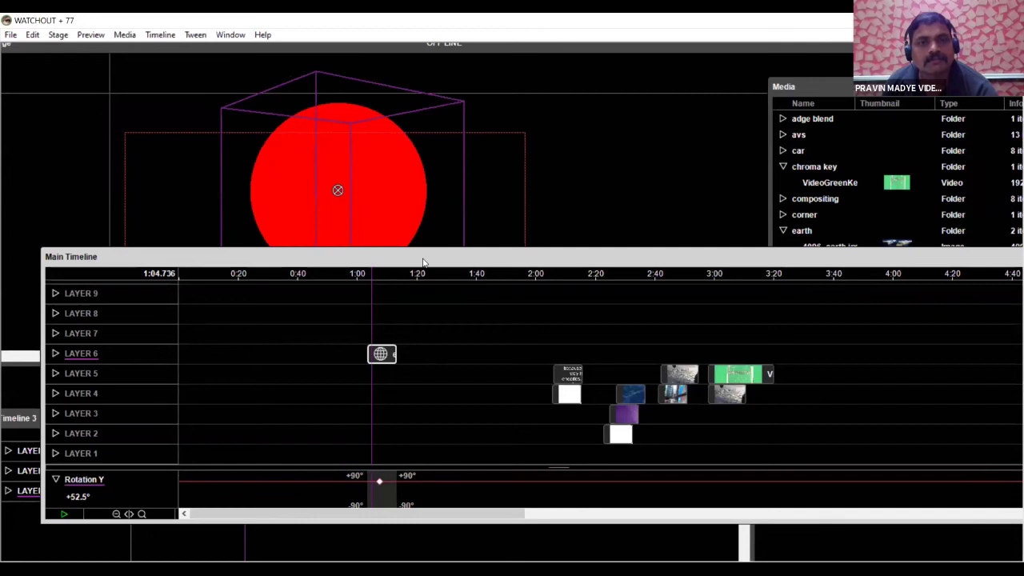
drag(424, 262, 422, 292)
drag(377, 512, 373, 519)
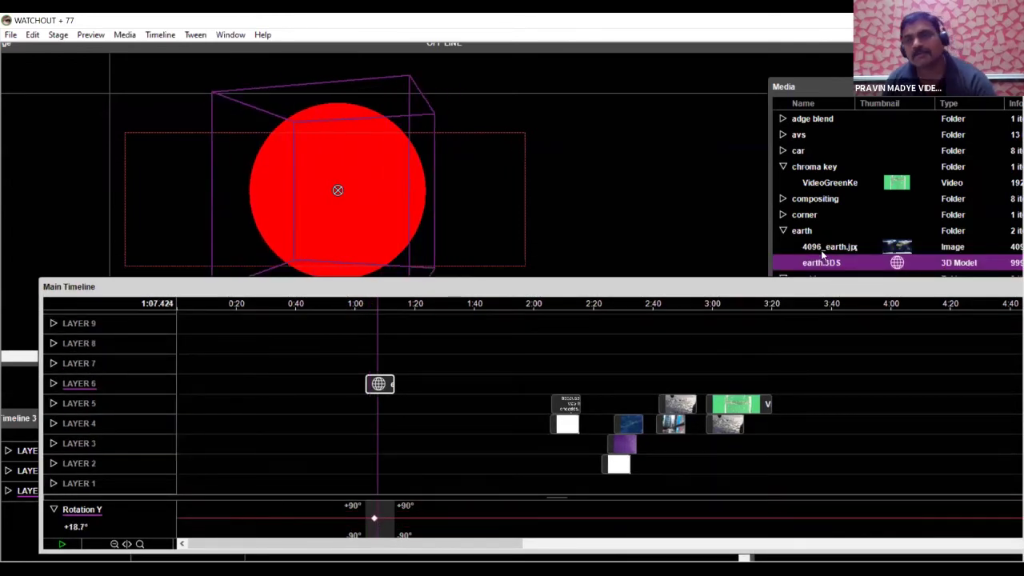
Place 4096_earth.jpg on Layer 8 at about 1:25 and apply the same image to the earth model as its texture
drag(847, 250, 443, 356)
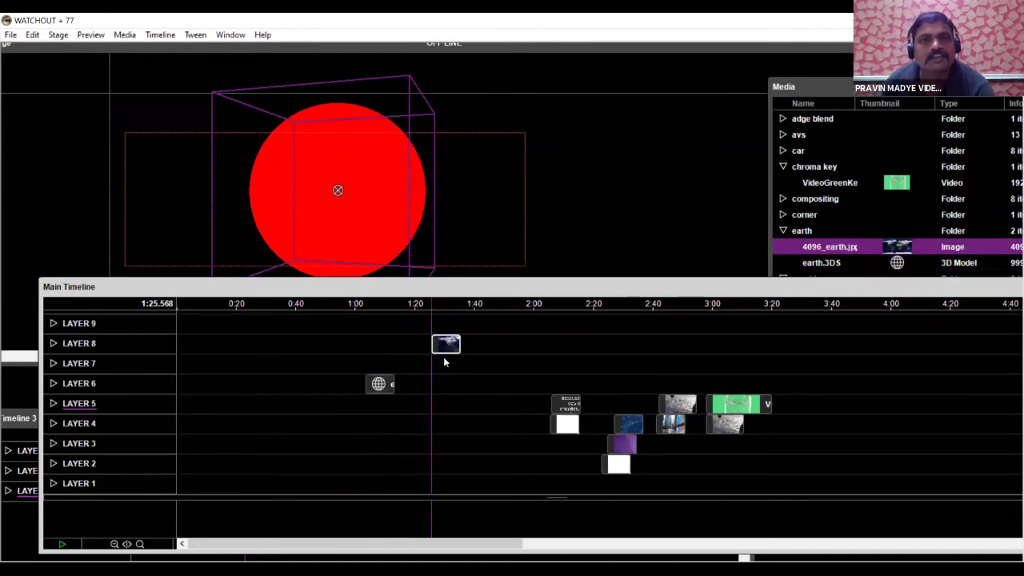
drag(442, 286, 430, 400)
drag(653, 227, 732, 230)
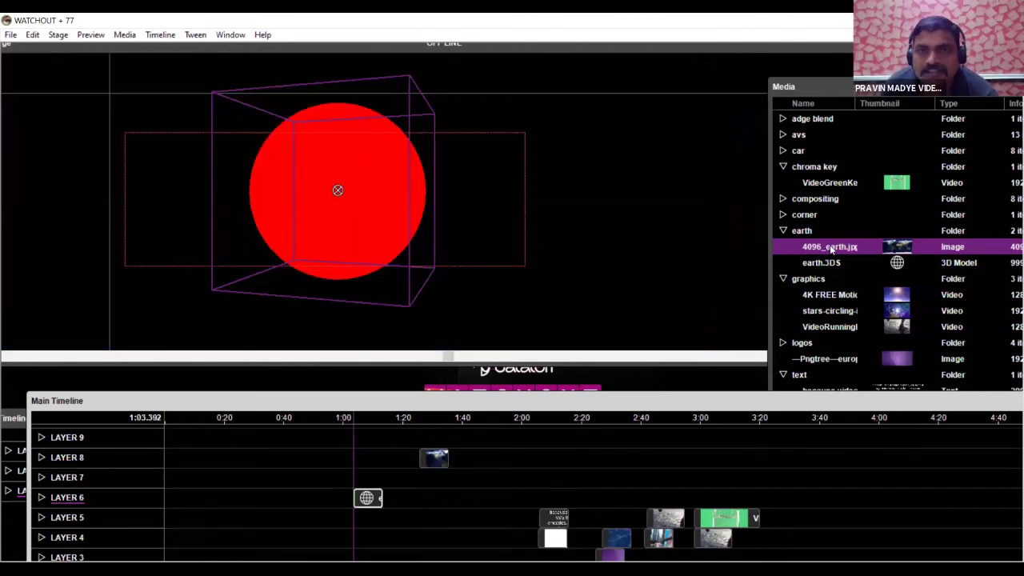
drag(832, 250, 368, 214)
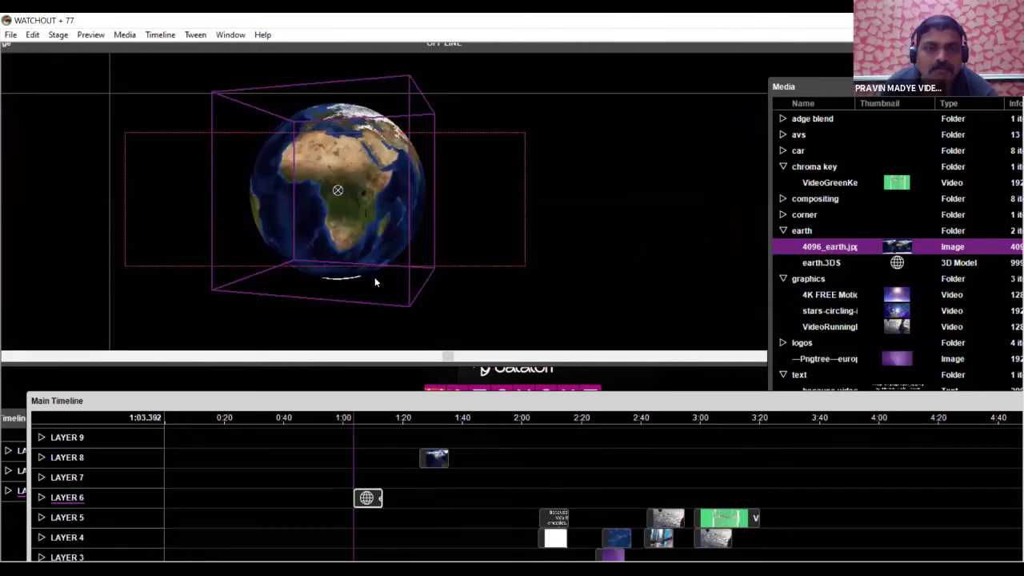
Animate the earth's Rotation Y with a keyframe at -112.5° at the cue's start and a higher-valued keyframe farther into the cue
key(space)
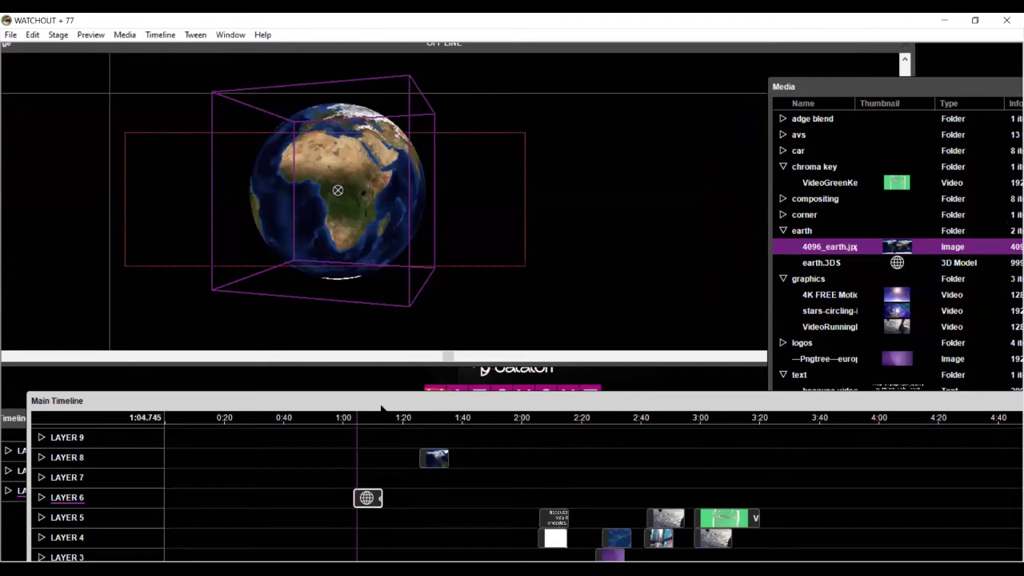
drag(382, 406, 398, 339)
drag(388, 537, 373, 492)
click(387, 470)
Play the Main Timeline with nothing selected to preview the rotating earth
key(space)
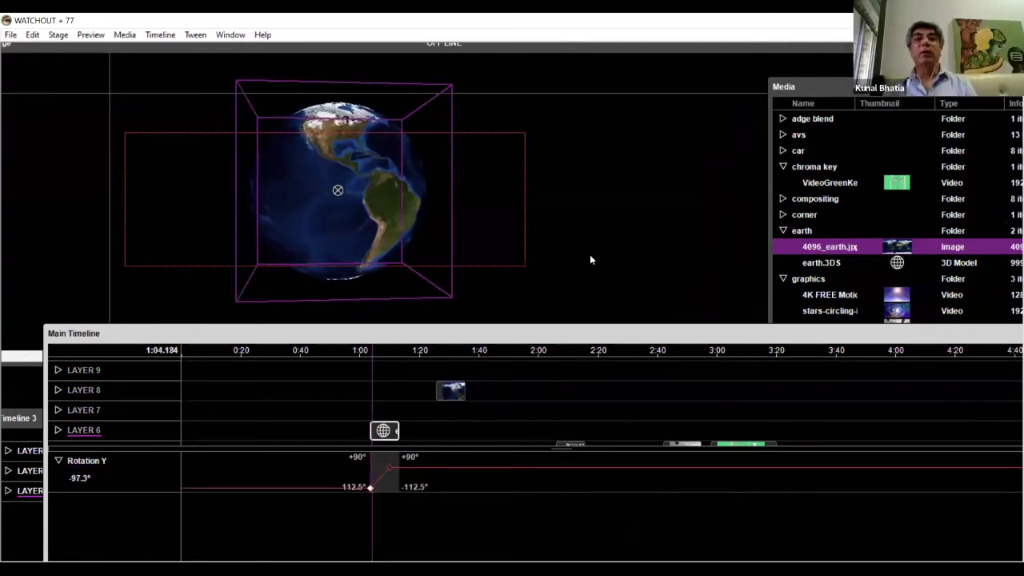
click(593, 236)
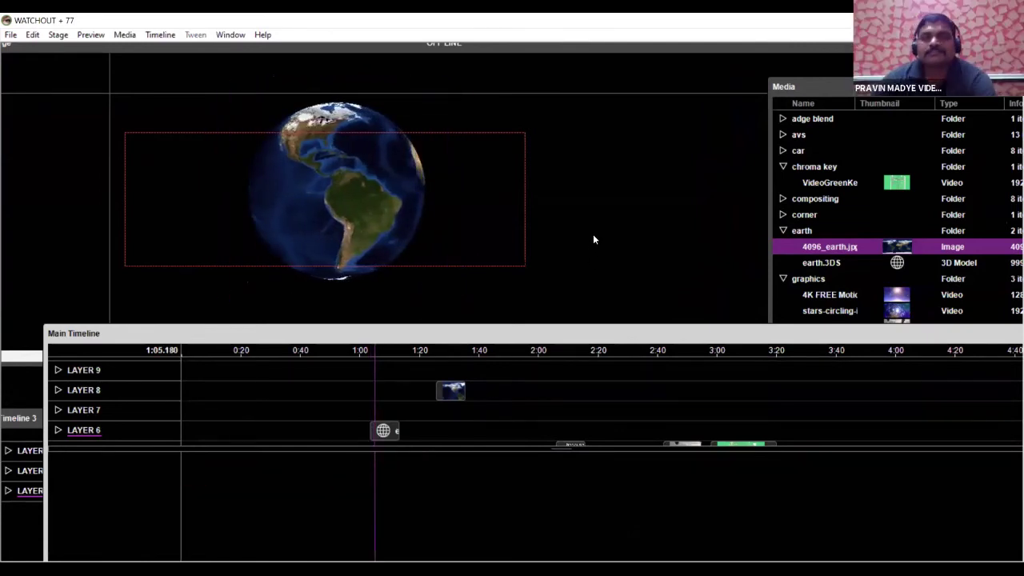
key(space)
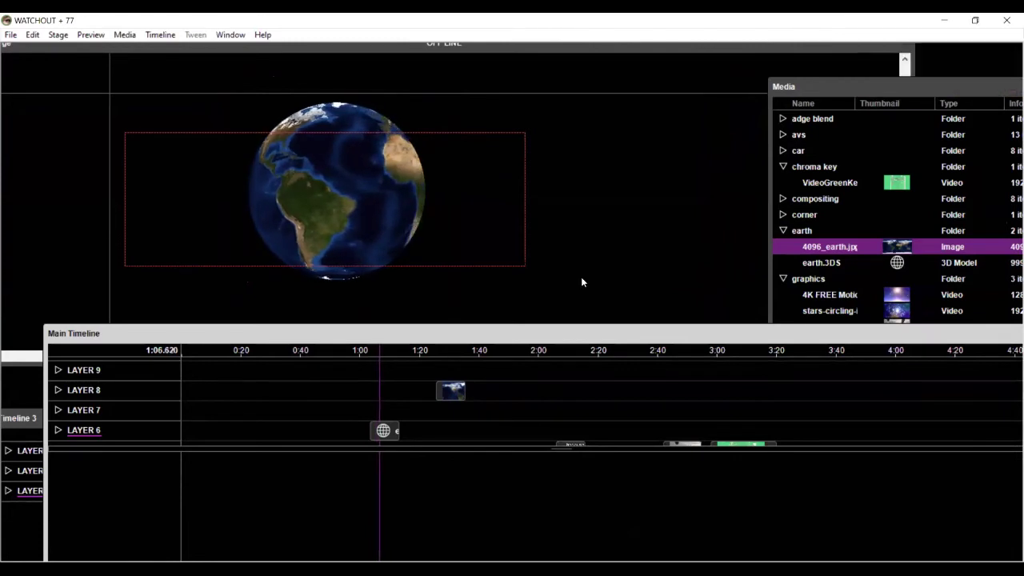
key(space)
Try the 4K FREE Motion Background on Layer 5 at about 1:03 behind the earth, replacing it with the stars-circling-in-galaxy video
drag(416, 445, 420, 511)
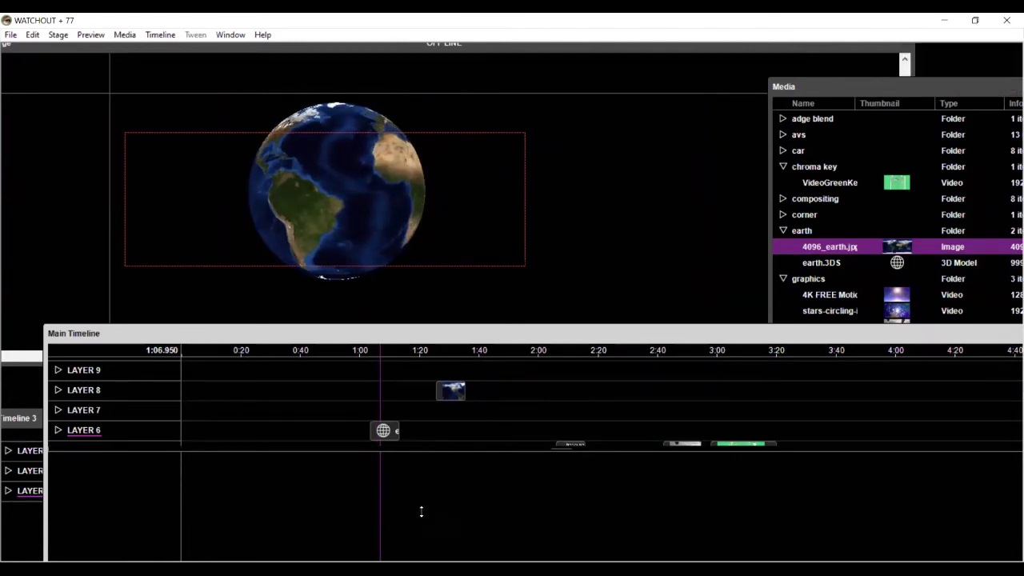
drag(836, 295, 381, 455)
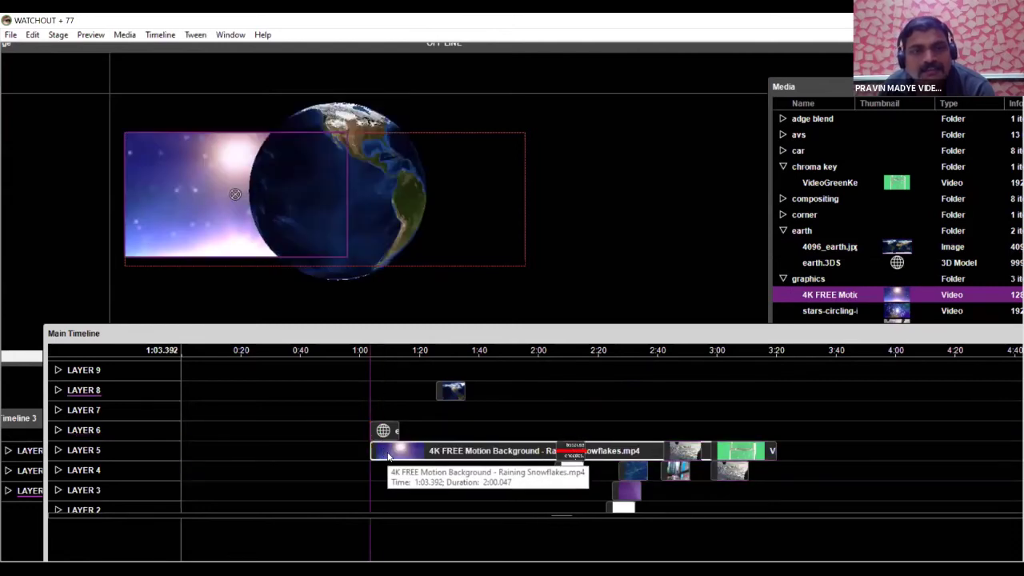
drag(828, 311, 440, 454)
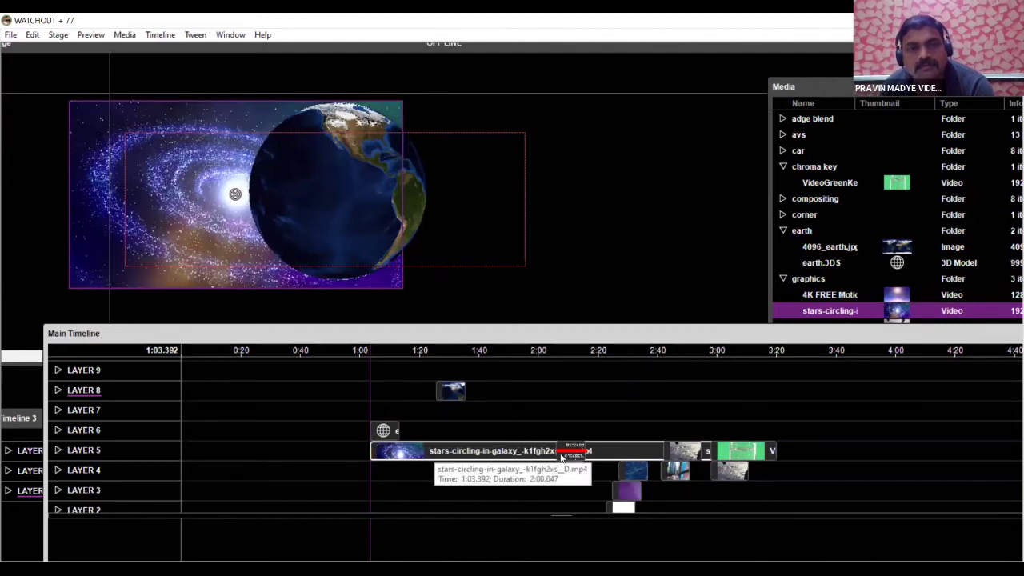
Adjust the galaxy video's cue settings and stretch the video to fill the display area behind the earth
double_click(196, 212)
click(446, 343)
click(571, 455)
drag(354, 278, 525, 270)
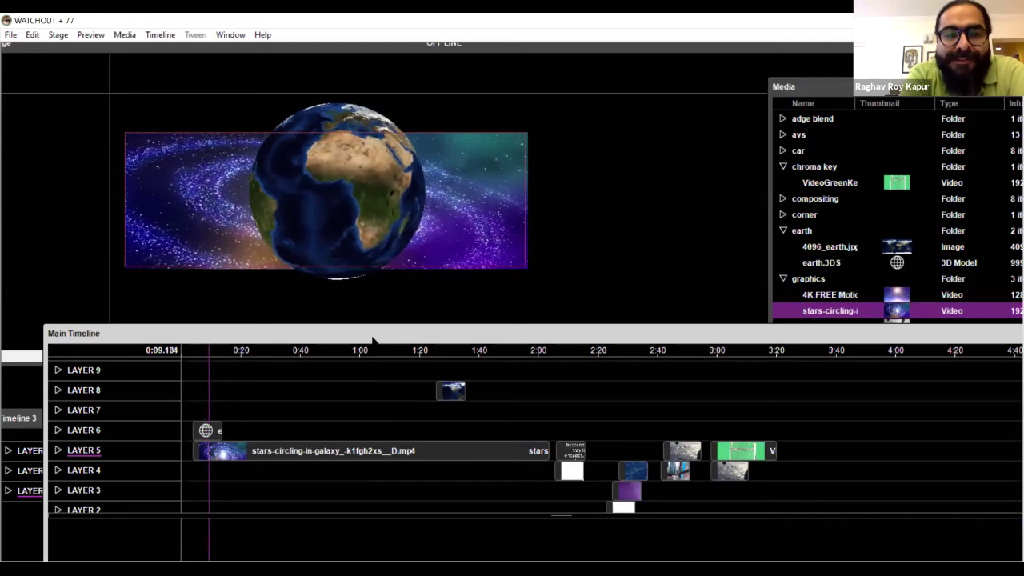
Play the Main Timeline from the start of the earth cue to preview the globe rotating over the galaxy
double_click(212, 434)
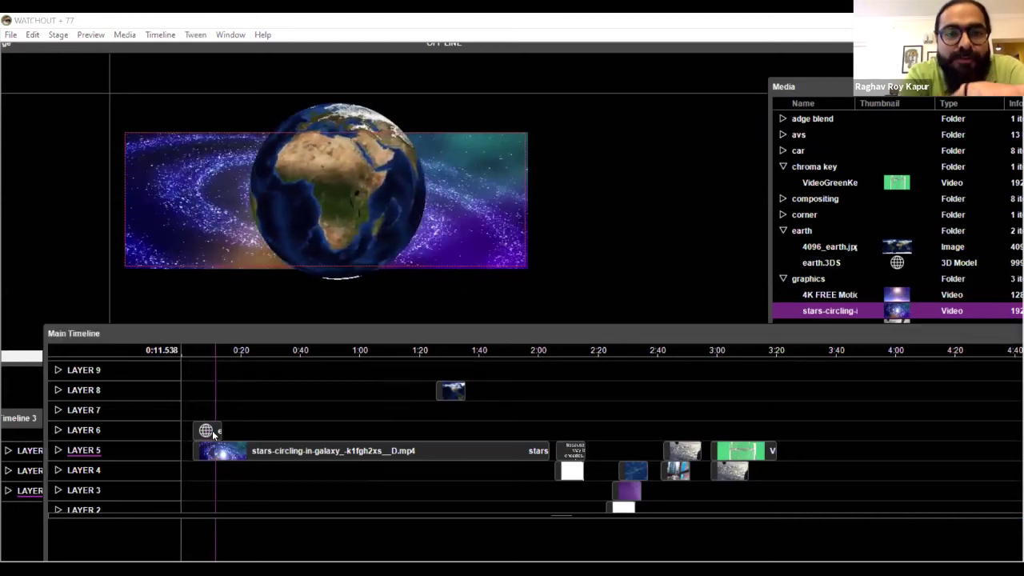
click(212, 433)
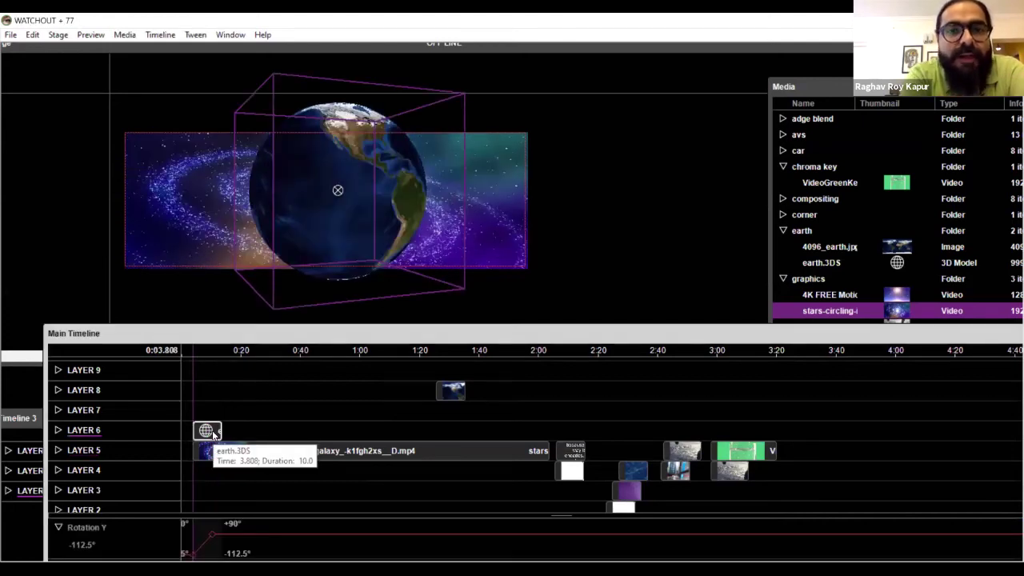
key(space)
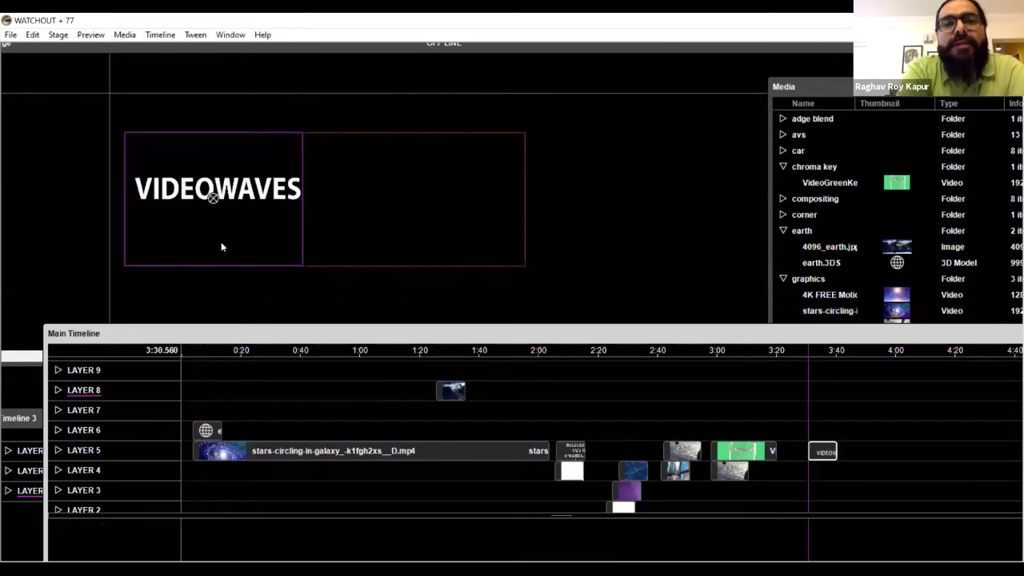
Center the VIDEOWAVES logo horizontally in the display area and scale it up
drag(220, 242, 337, 239)
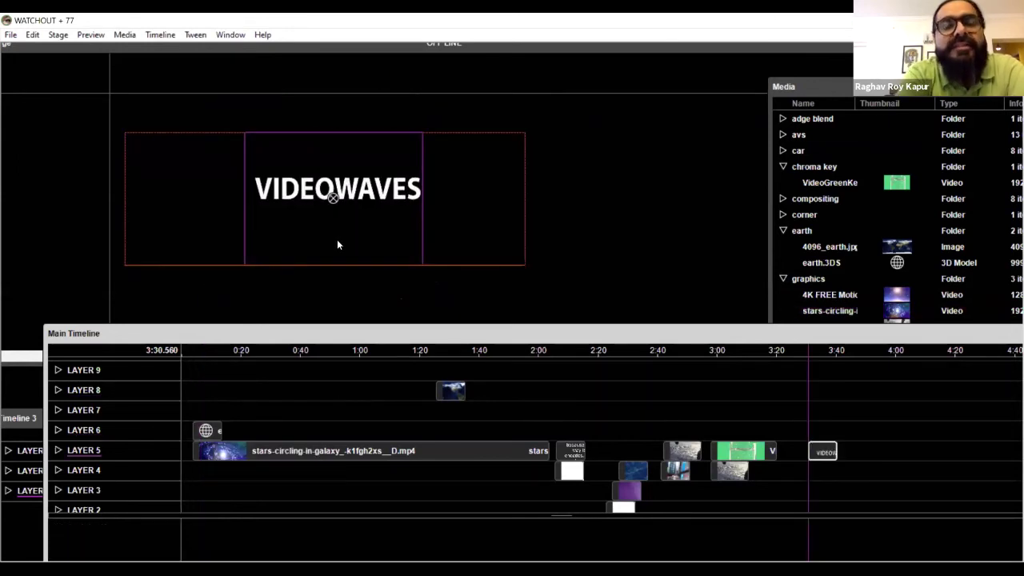
key(Left)
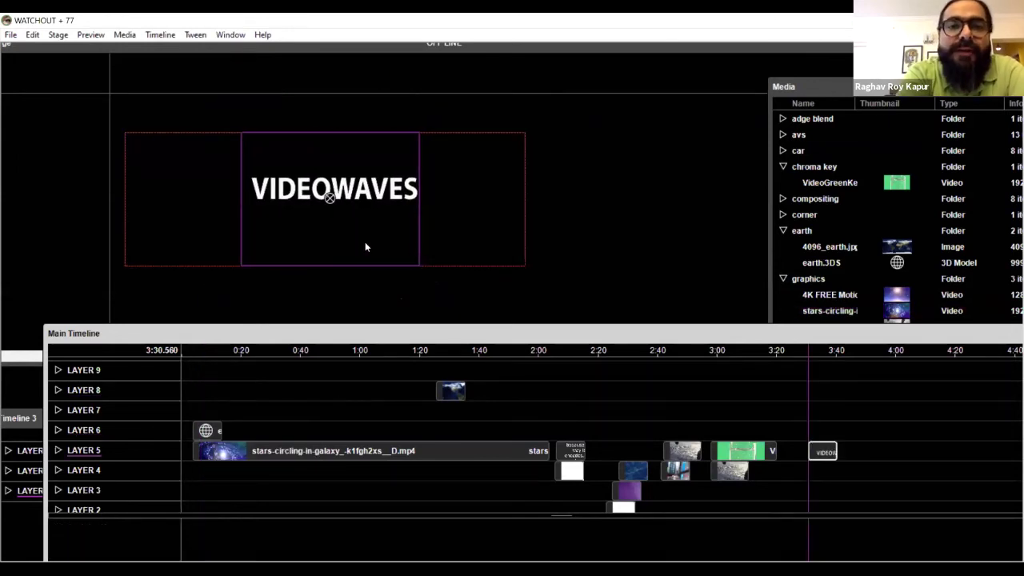
click(370, 448)
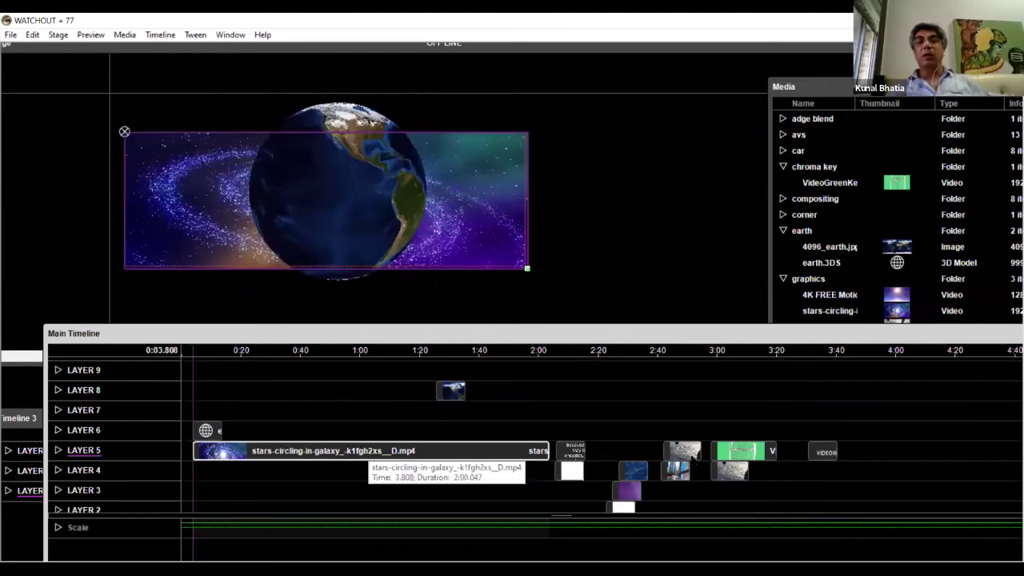
click(72, 481)
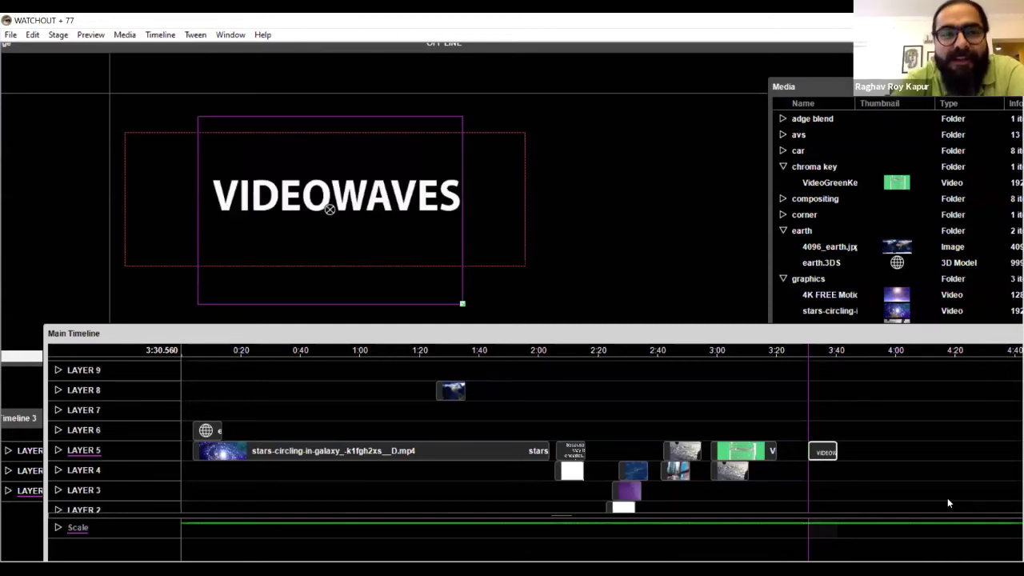
Copy the galaxy video to Layer 4 beneath the VIDEOWAVES logo, starting at 3:30.560, and extend the logo cue to about 4:22
click(507, 455)
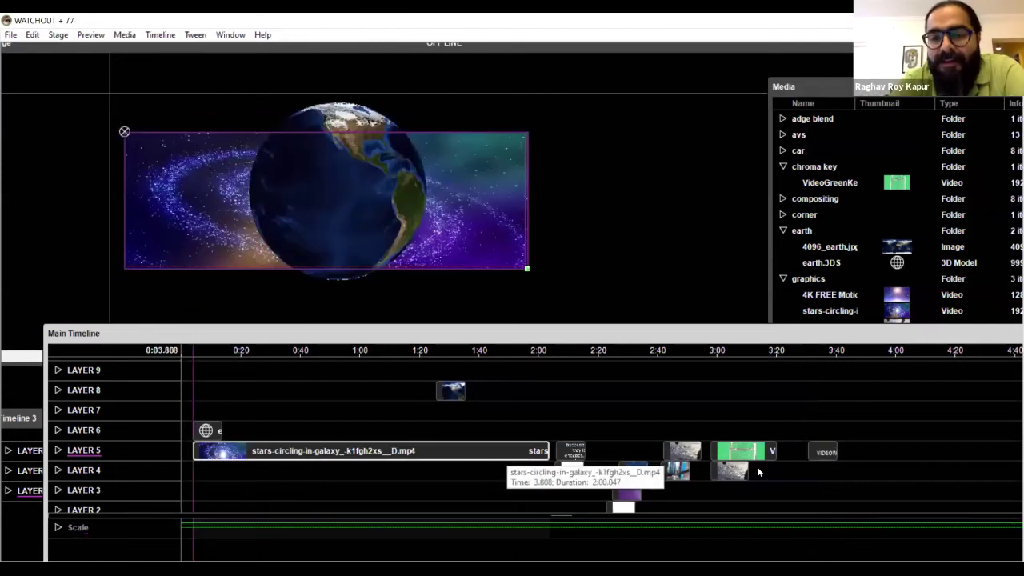
click(811, 457)
click(134, 472)
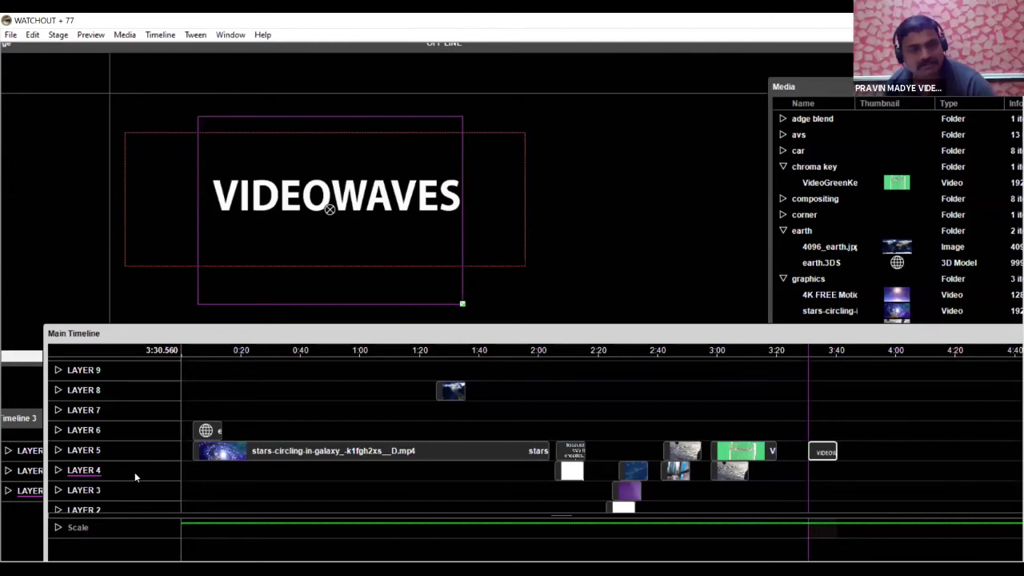
key(ctrl+v)
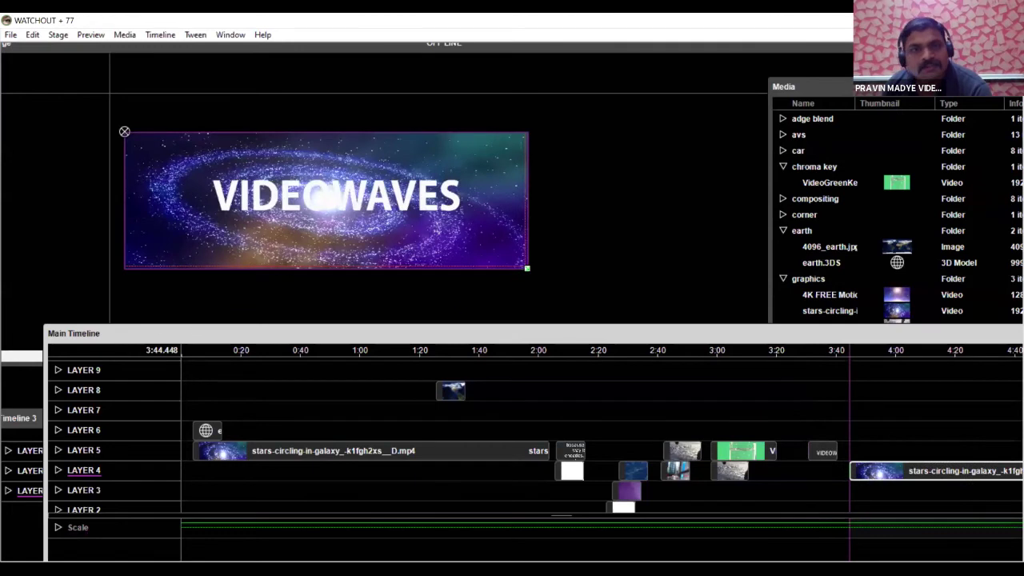
click(817, 454)
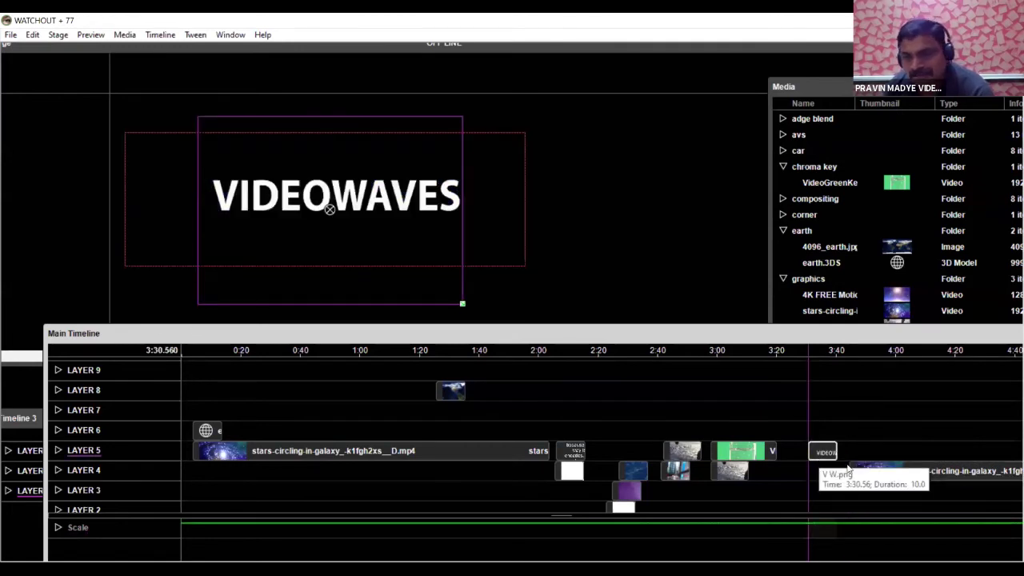
drag(875, 473, 958, 445)
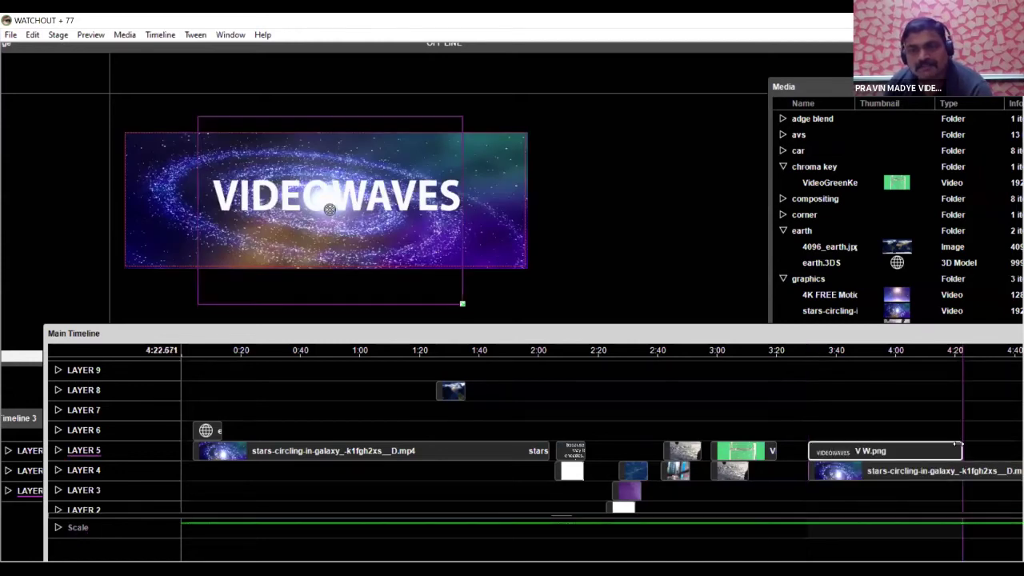
Suppress rendering of the V W.png logo cue so that it serves only as a mask
double_click(453, 194)
click(482, 250)
click(532, 416)
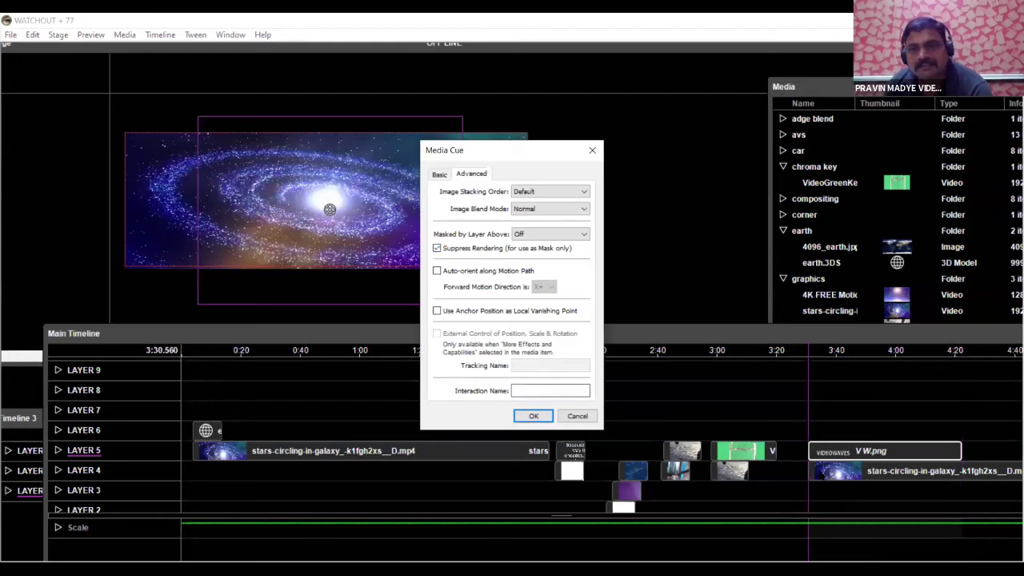
Set the Layer 4 galaxy video to be masked by the layer above with Alpha Mask, and play the timeline to preview it
click(824, 475)
double_click(823, 475)
click(584, 257)
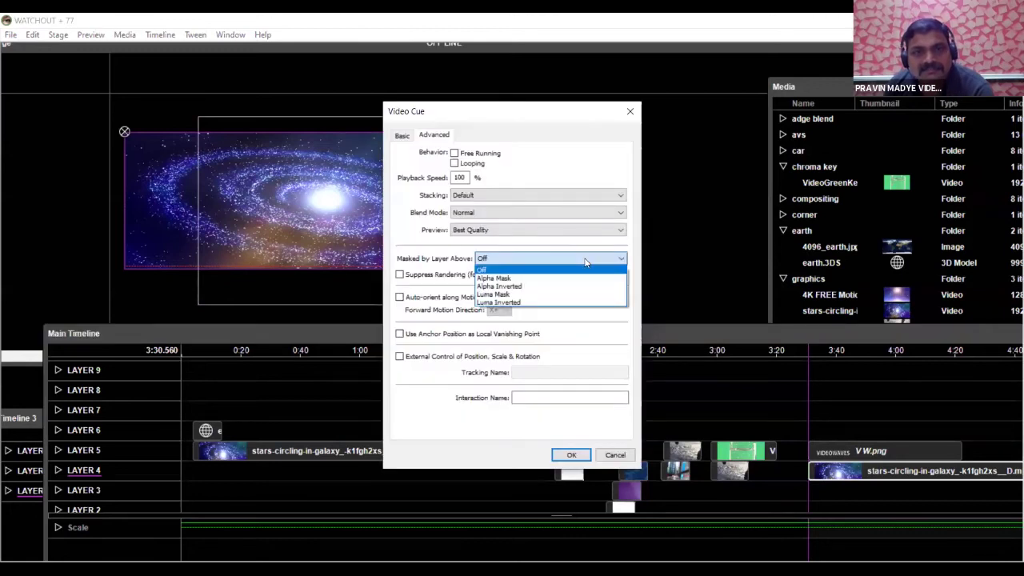
click(570, 278)
click(572, 453)
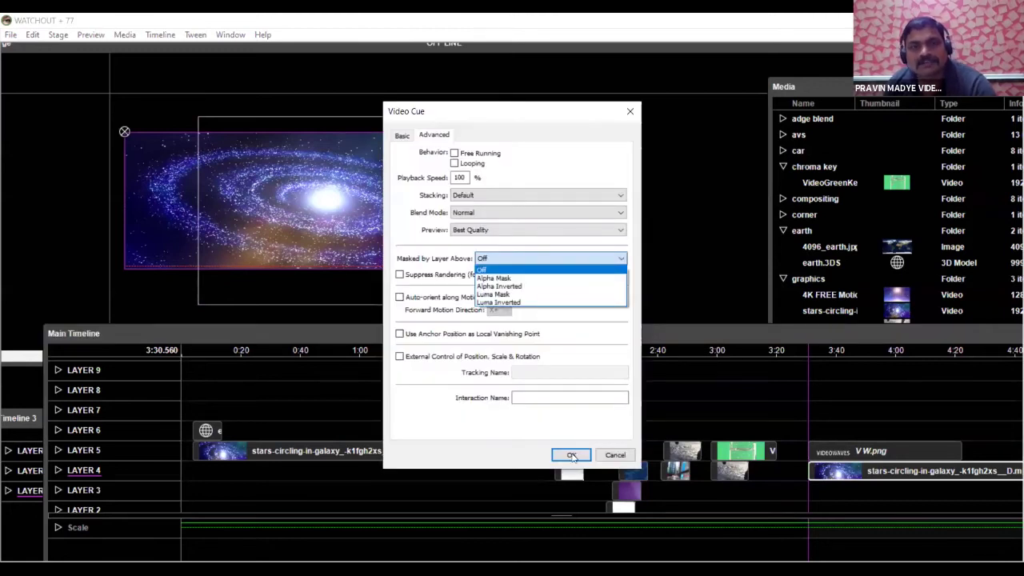
key(Return)
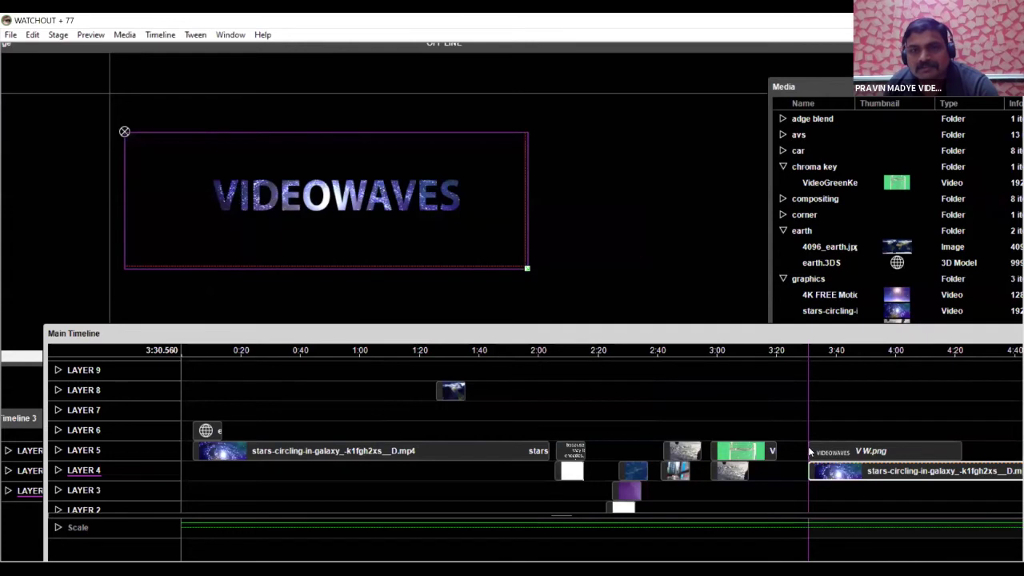
key(space)
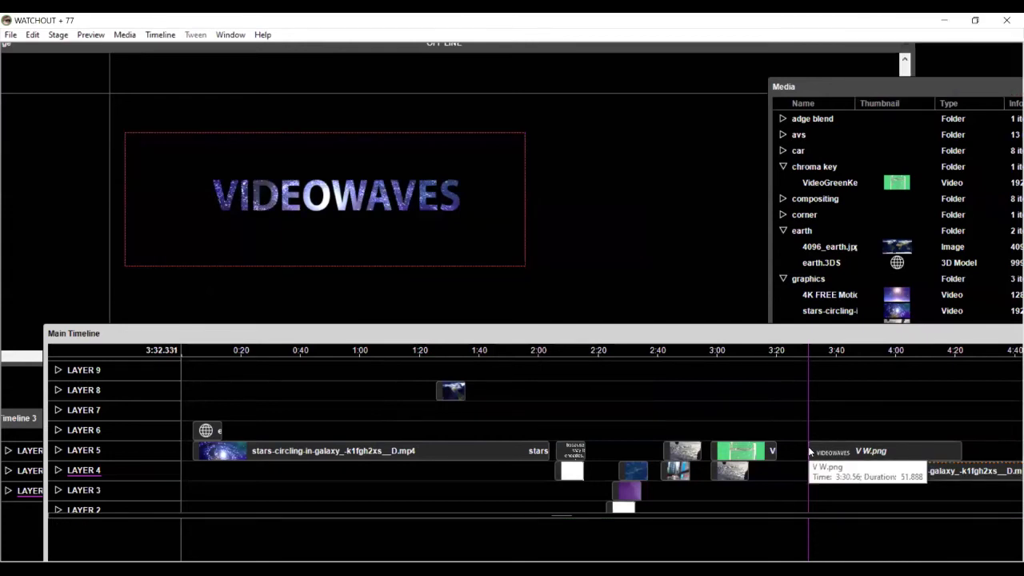
click(834, 459)
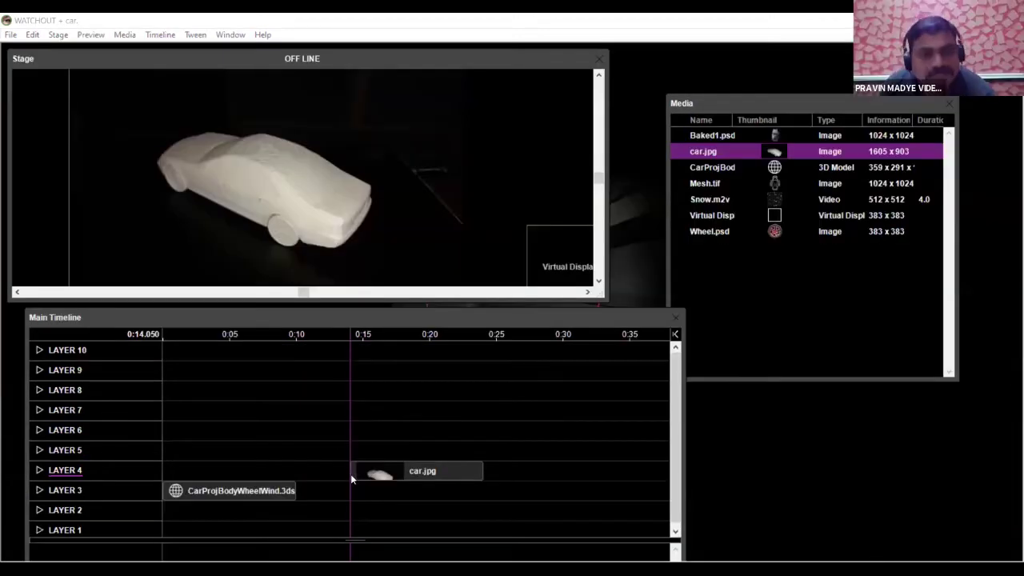
Show the CarProjBodyWheelWind 3D model from Layer 3 up close on the stage
click(269, 489)
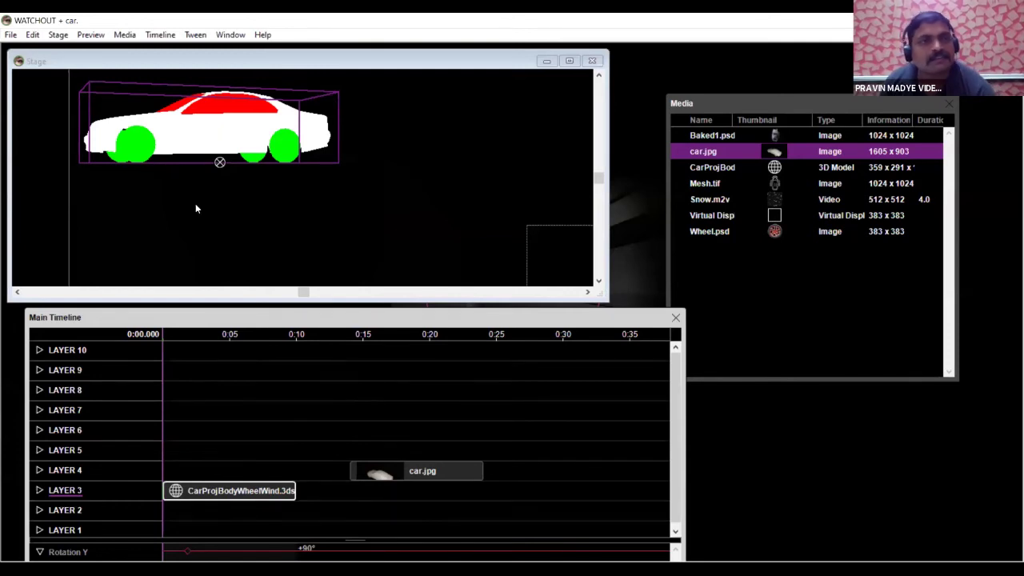
scroll(245, 187, up, 1)
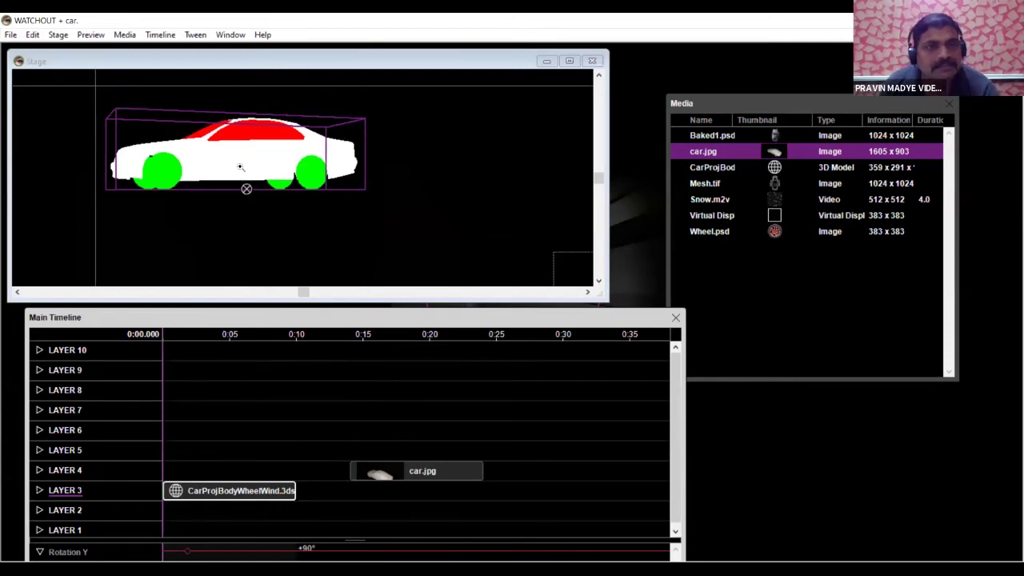
scroll(272, 183, up, 1)
scroll(274, 180, left, 1)
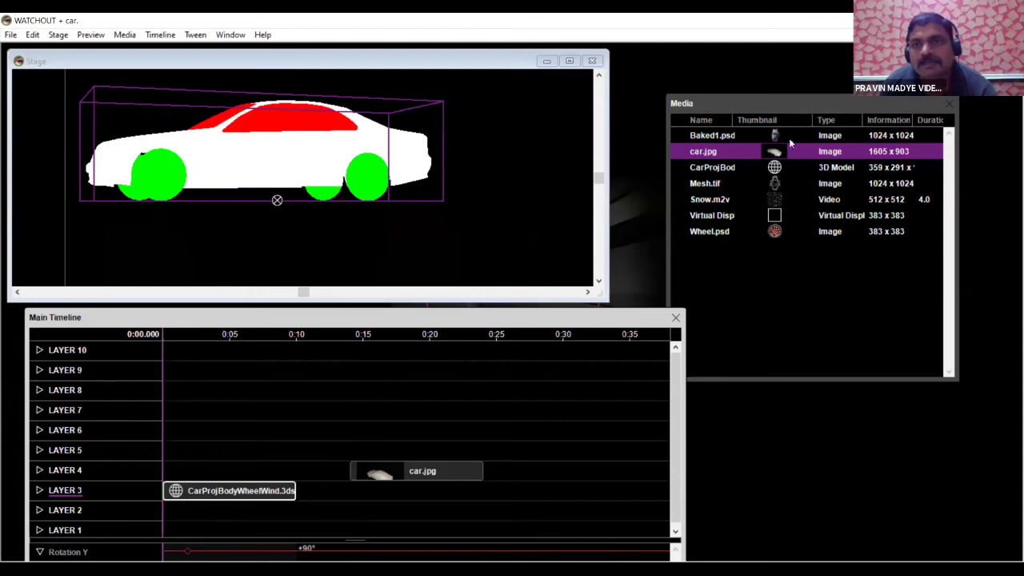
Add Mesh.tif to Layer 5 at about 0:29.3 and enlarge the Stage window to show the whole texture
click(775, 114)
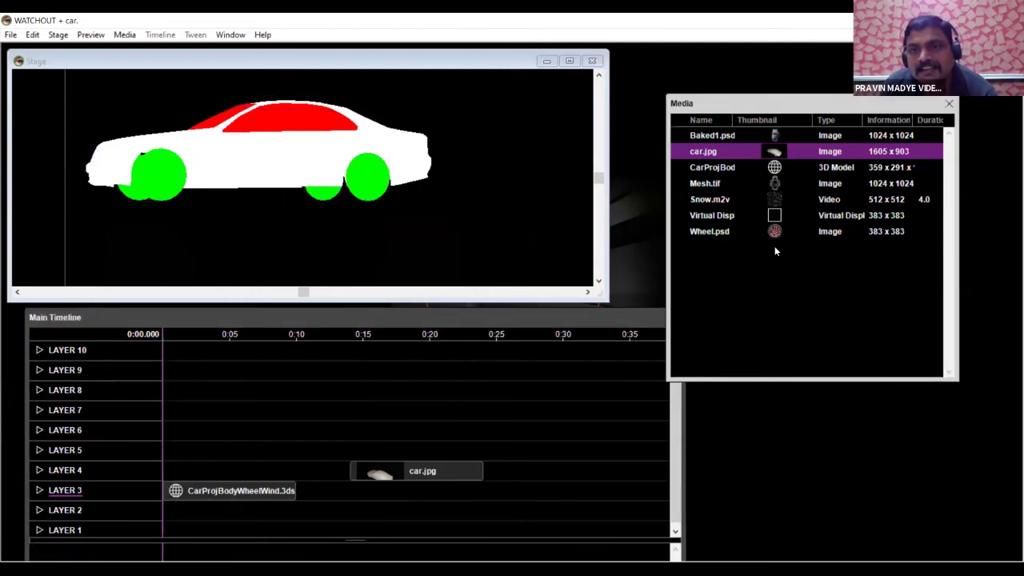
drag(704, 183, 553, 441)
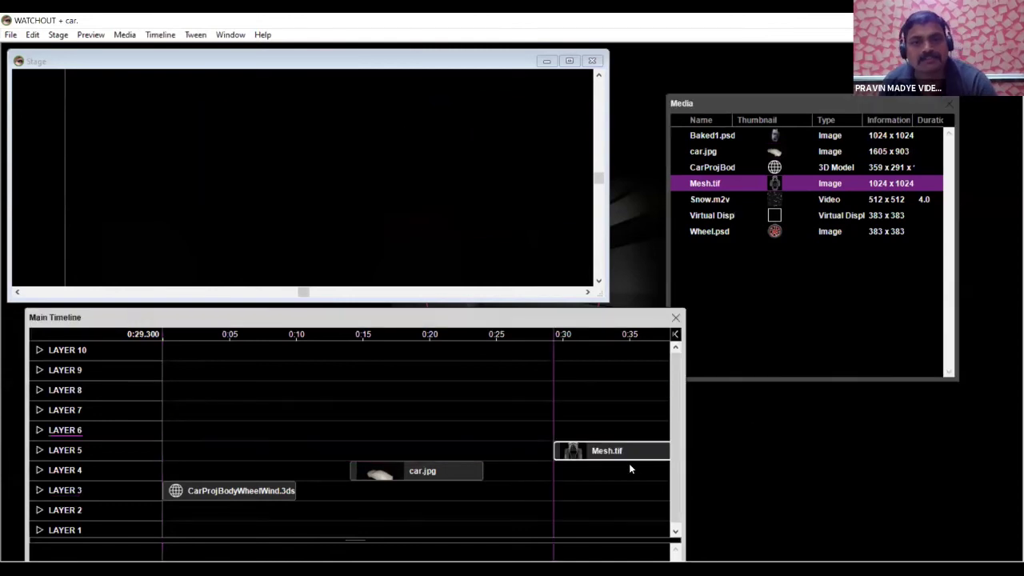
ctrl+alt+click(323, 154)
drag(370, 163, 318, 166)
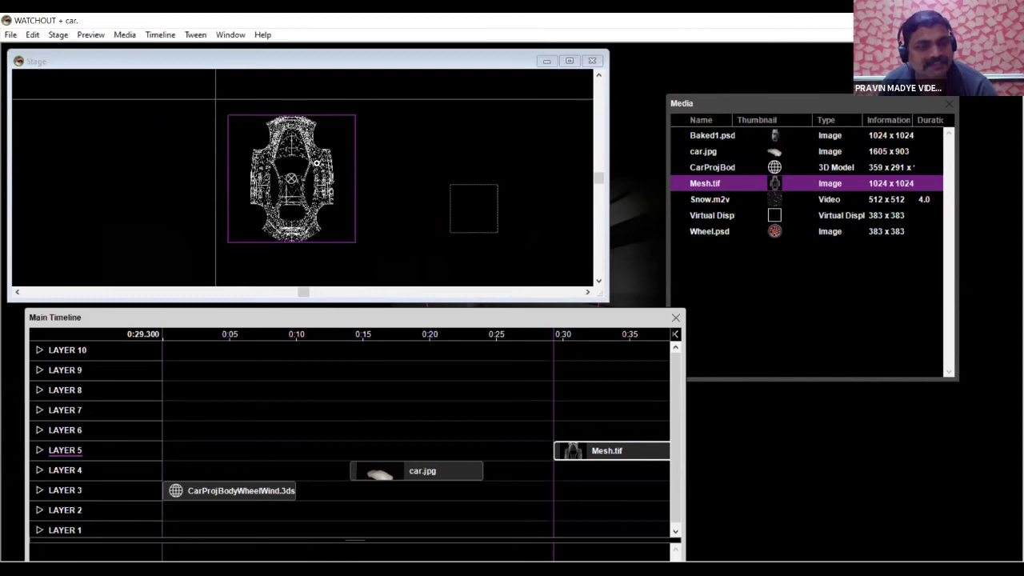
click(318, 165)
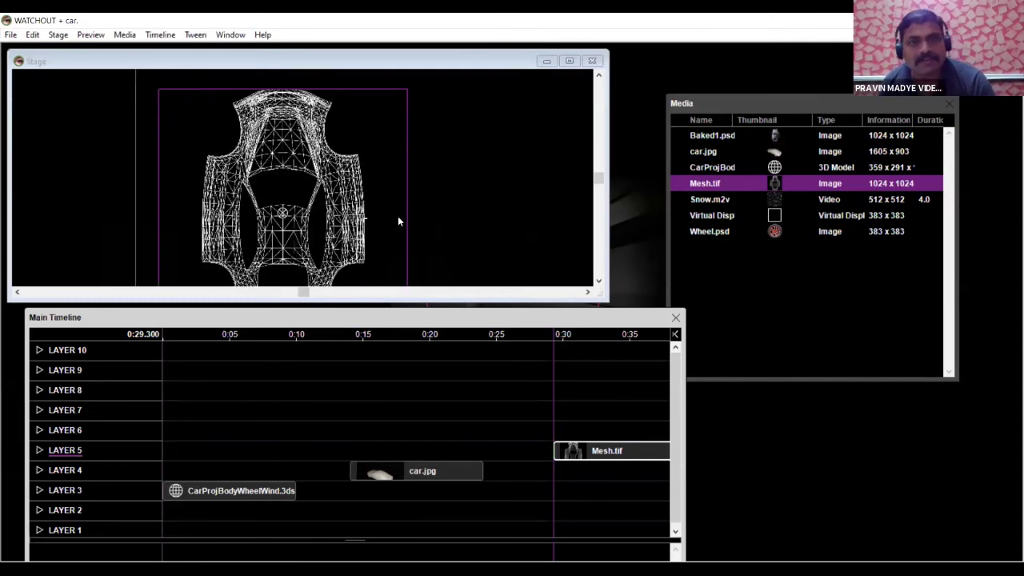
drag(470, 320, 474, 367)
drag(487, 300, 487, 352)
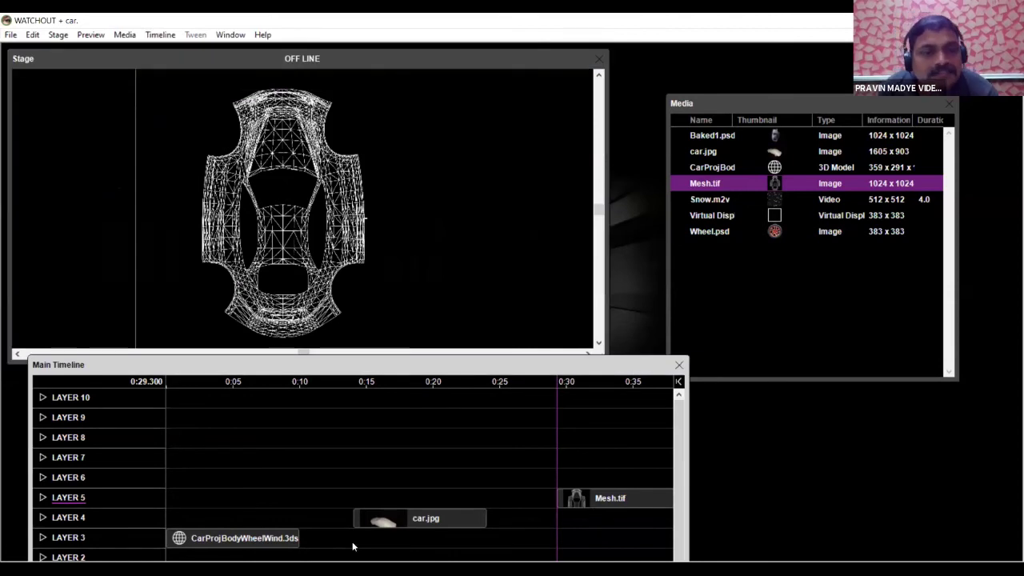
Apply the Mesh.tif texture to the 3D car's body and Wheel.psd to its wheels
click(250, 549)
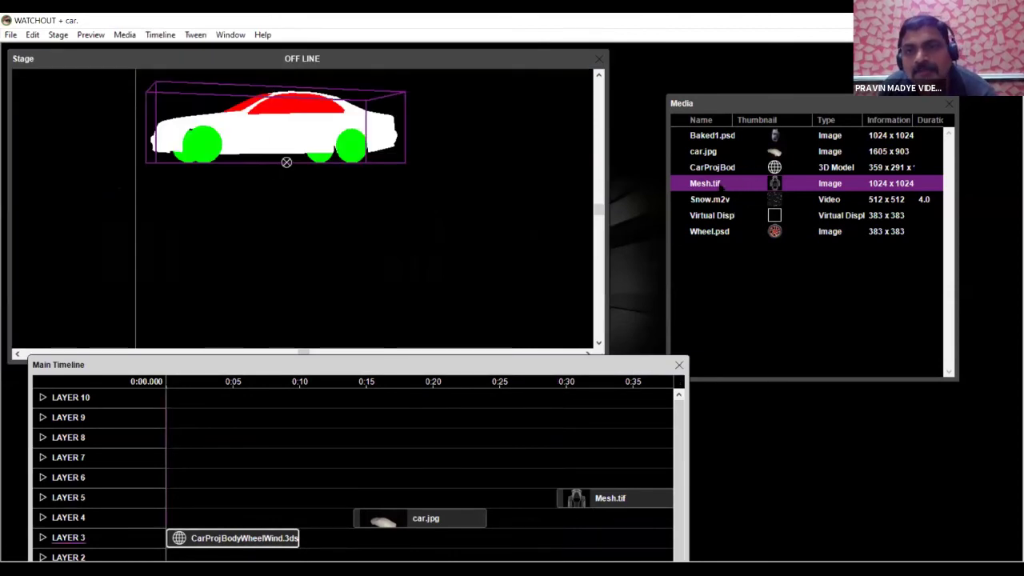
drag(710, 183, 294, 130)
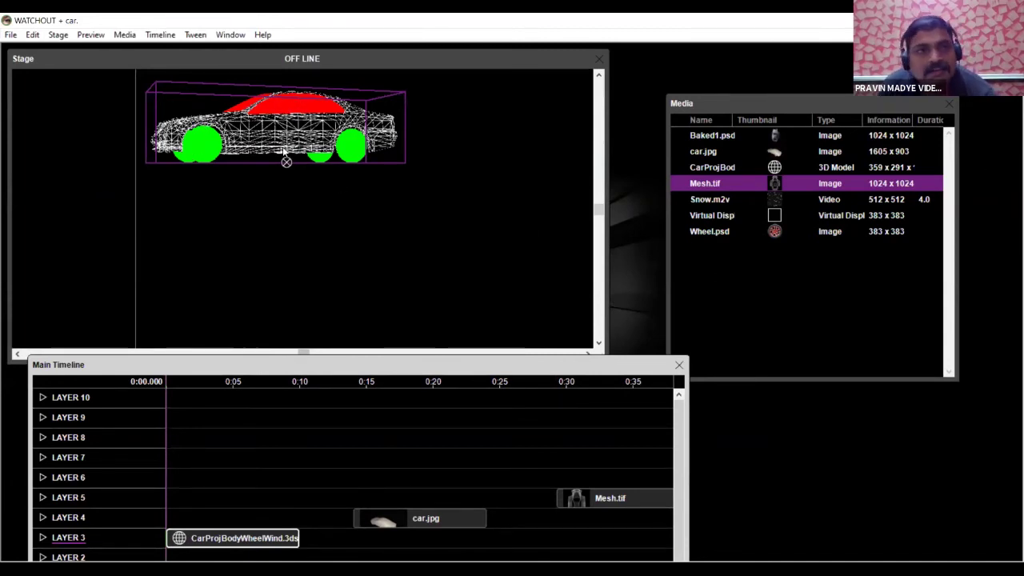
drag(729, 231, 213, 153)
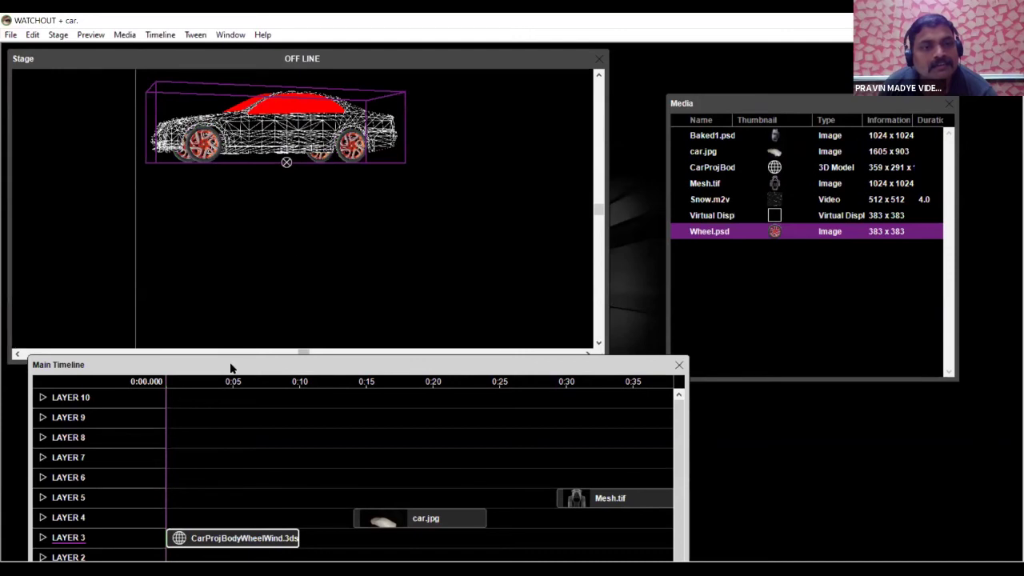
Turn the 3D car to an angled view by adjusting its Rotation Y keyframe near the cue's start
drag(230, 365, 289, 248)
drag(251, 481, 232, 492)
drag(336, 504, 250, 485)
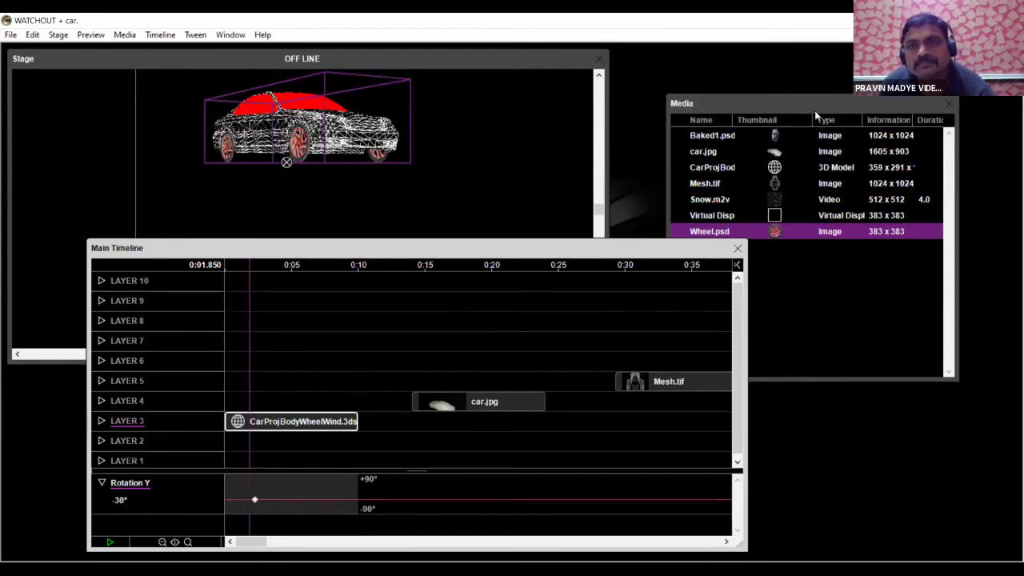
Show the full car.jpg photo on the stage and compare it with the textured 3D car model
click(814, 106)
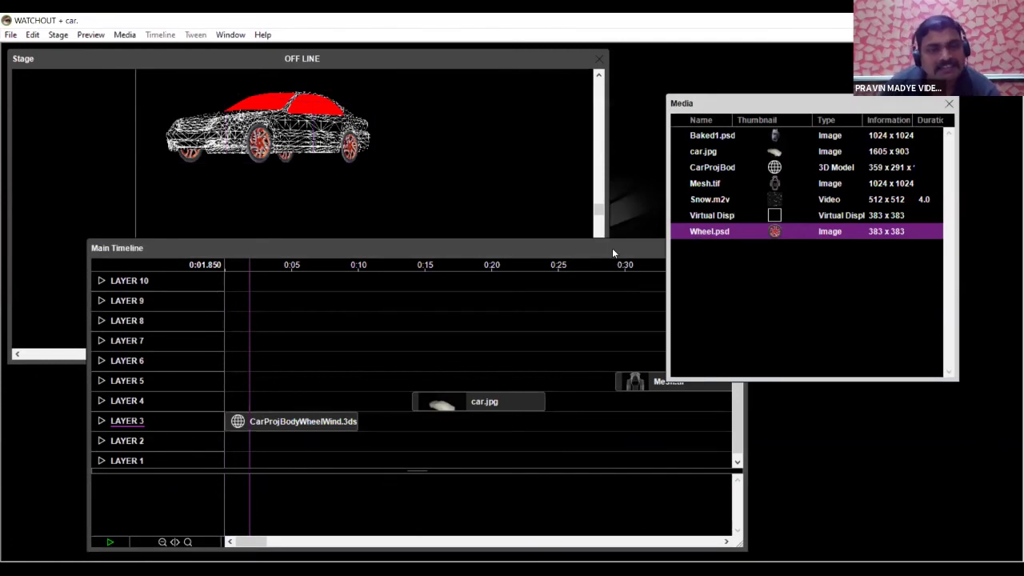
click(613, 252)
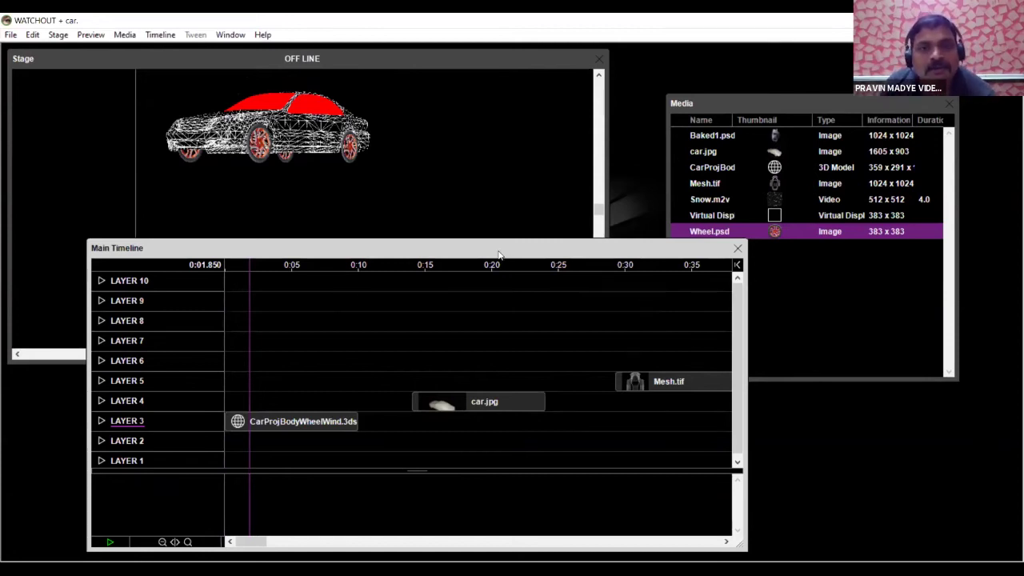
click(476, 407)
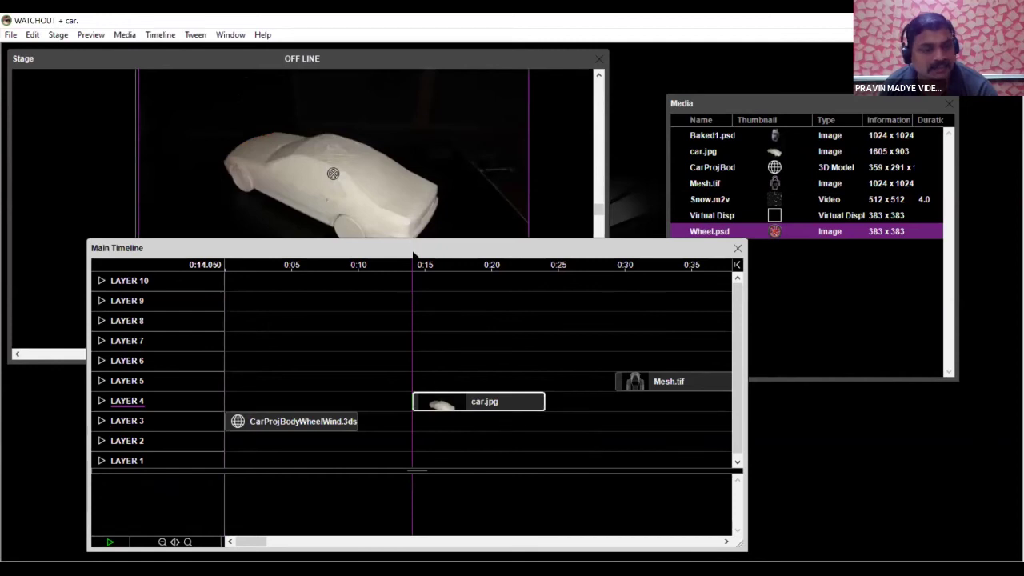
drag(415, 251, 401, 349)
drag(375, 216, 387, 257)
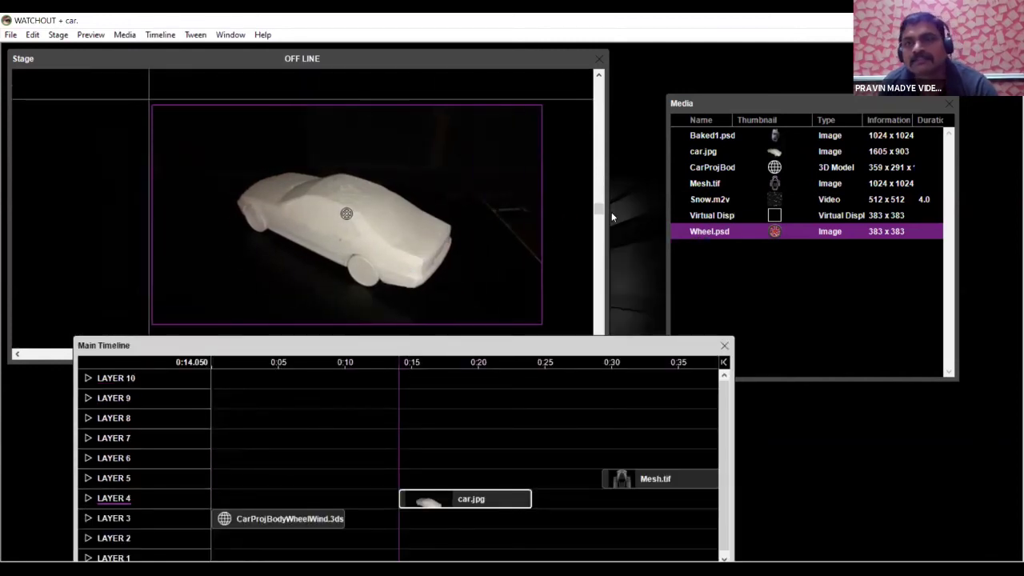
click(297, 520)
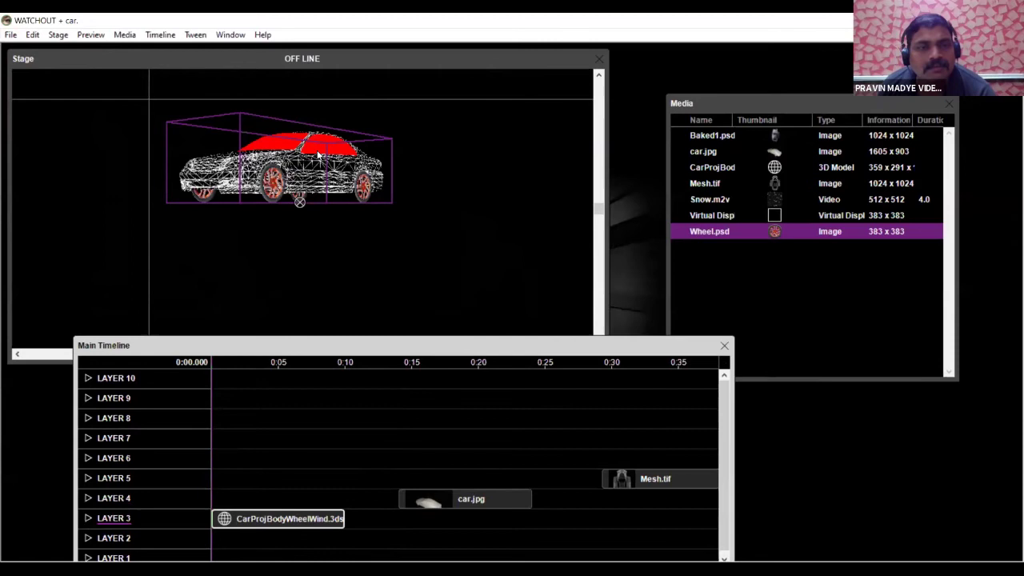
Apply the Snow.m2v video to the car's windows and add an HD-1080 3D mapping projector aimed at the car from its front
drag(704, 200, 327, 154)
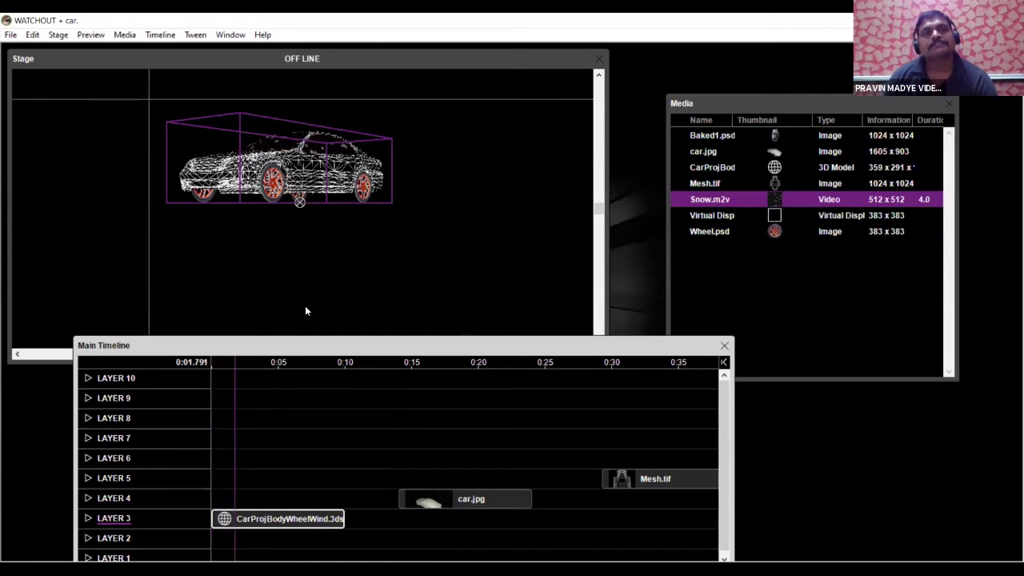
click(58, 35)
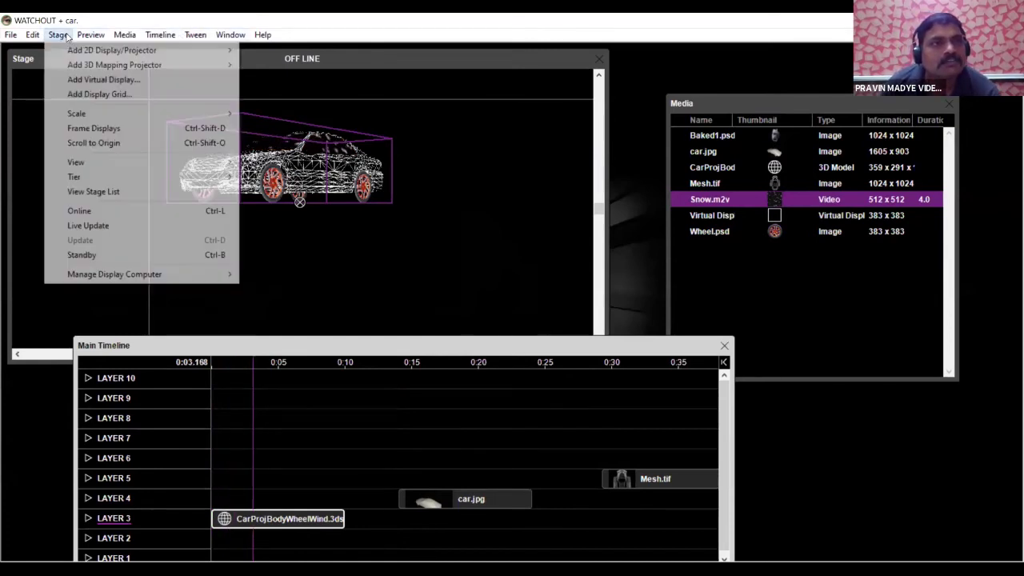
mouse_move(80, 67)
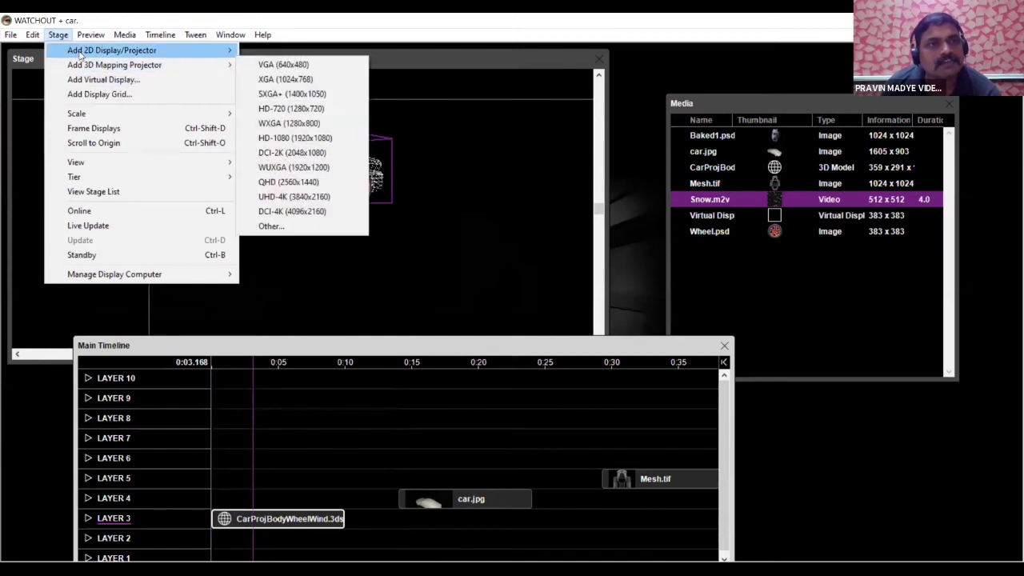
click(291, 140)
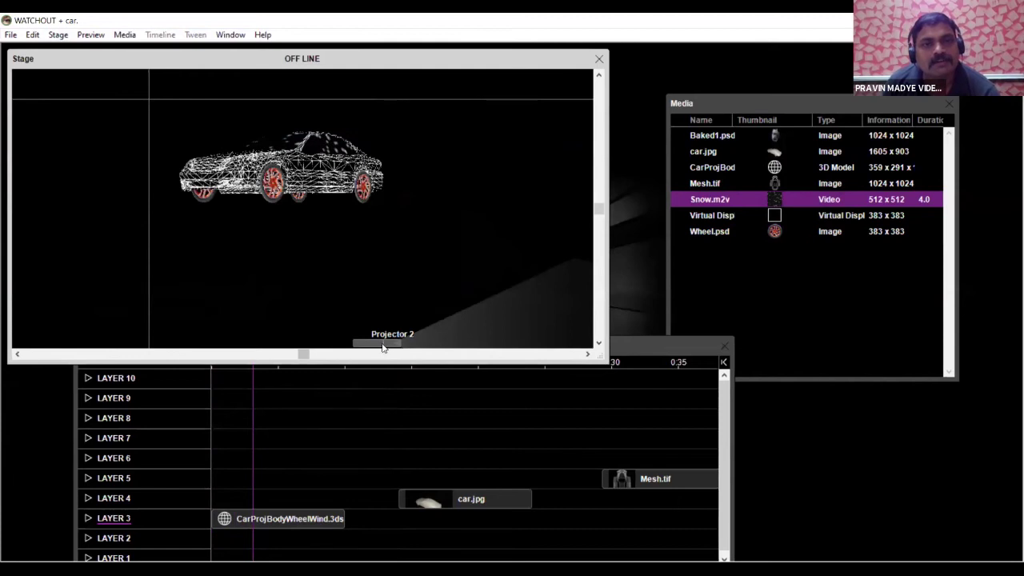
drag(368, 338, 53, 129)
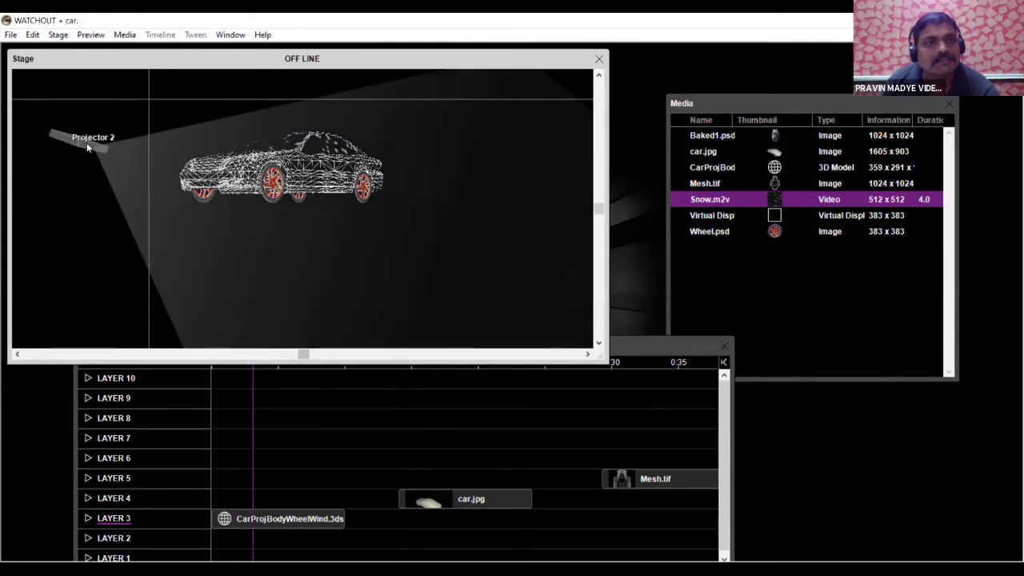
Enlarge Projector 2's view and reposition the projector until the whole car fits inside its frame
double_click(86, 142)
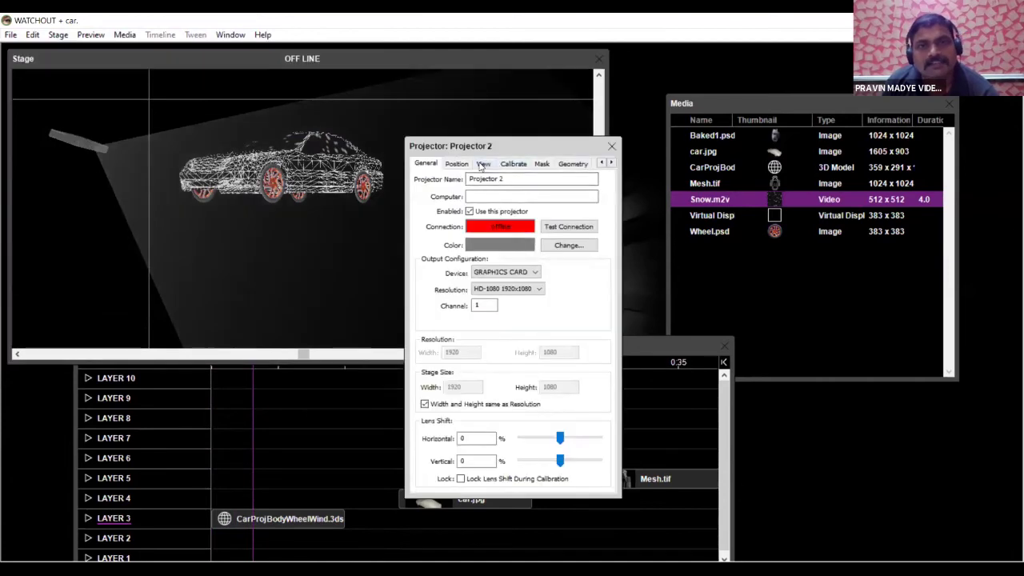
click(483, 164)
drag(595, 147, 714, 124)
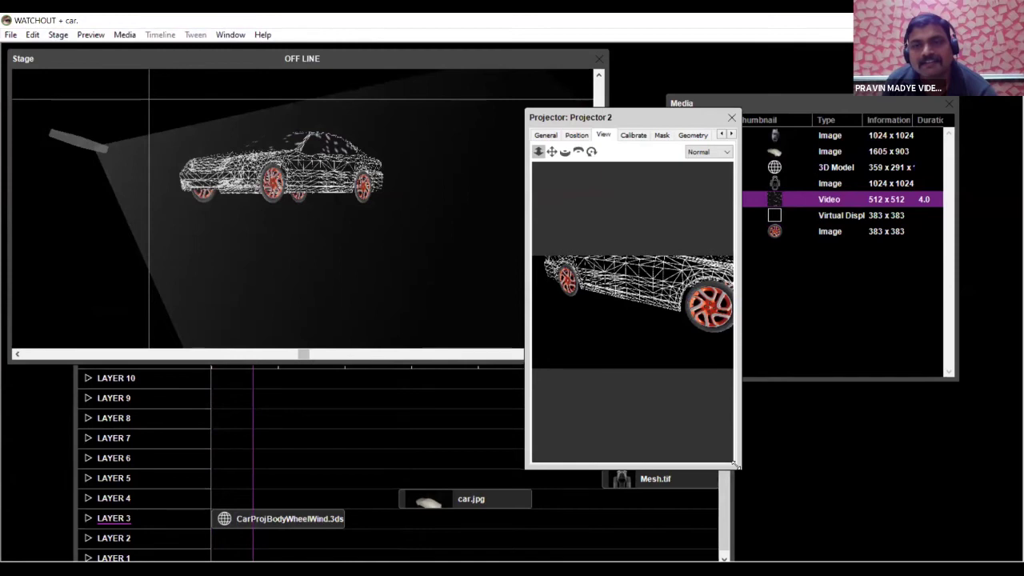
drag(734, 464, 940, 558)
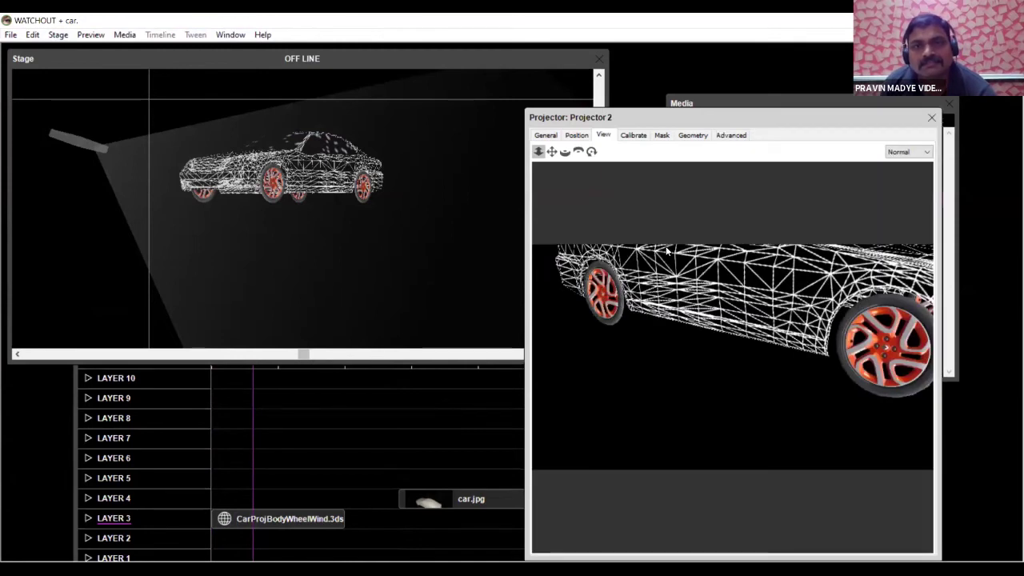
click(551, 152)
mouse_move(724, 316)
mouse_down()
mouse_move(713, 327)
mouse_move(719, 357)
mouse_move(738, 307)
mouse_up()
click(539, 151)
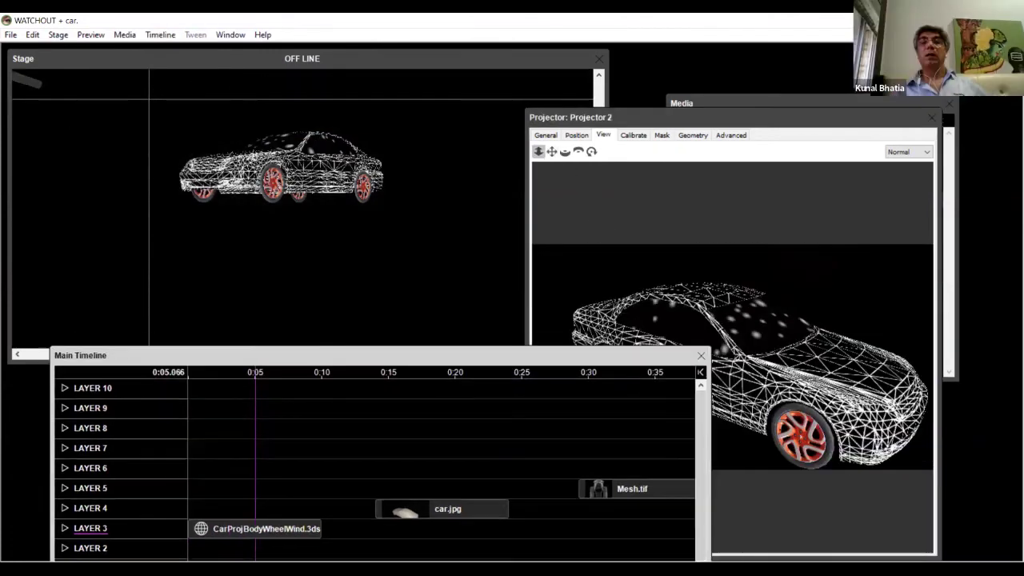
click(267, 530)
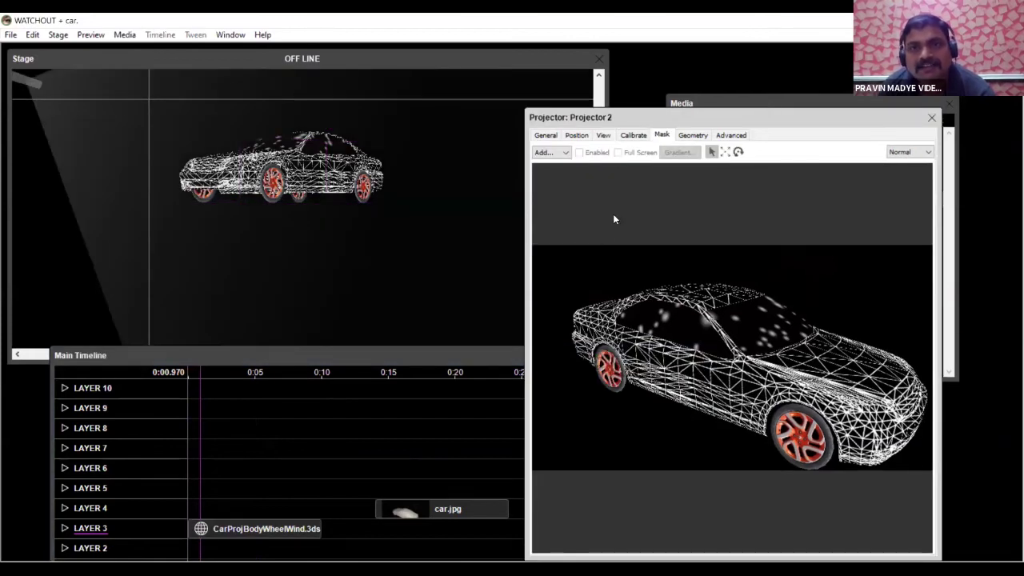
Add a gradient mask to Projector 2 and reshape its points to cover the car's rear half, fading towards the front wheel
drag(787, 111, 787, 141)
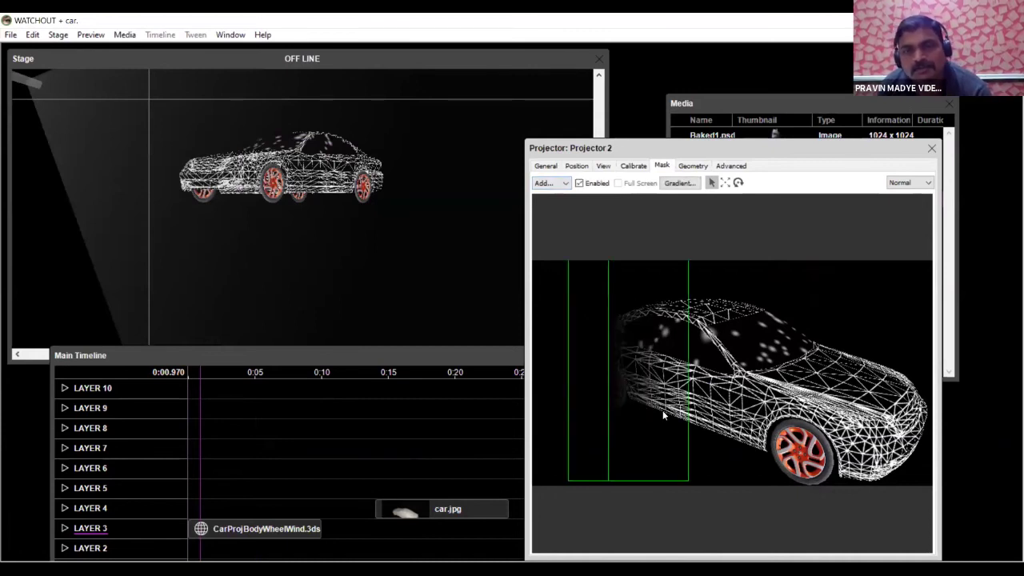
drag(685, 485, 791, 472)
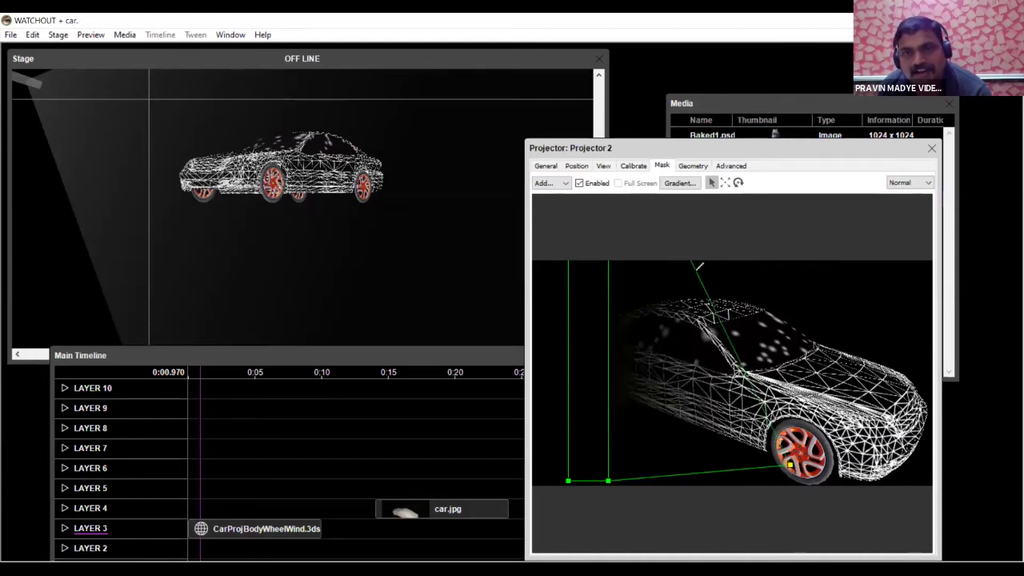
drag(814, 282, 828, 260)
drag(615, 272, 723, 272)
drag(610, 481, 703, 458)
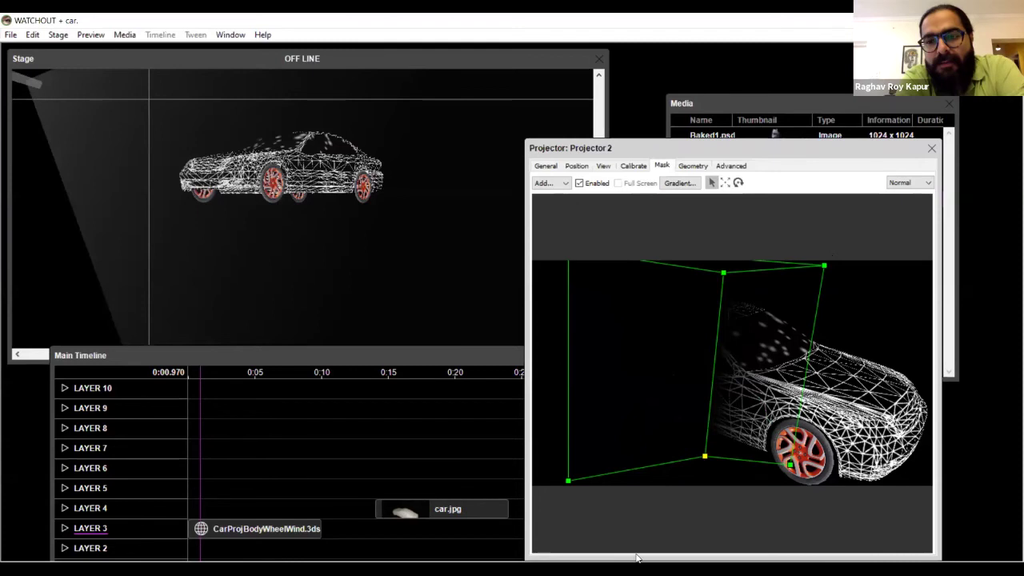
mouse_move(724, 273)
mouse_down()
mouse_move(722, 258)
mouse_move(722, 270)
mouse_up()
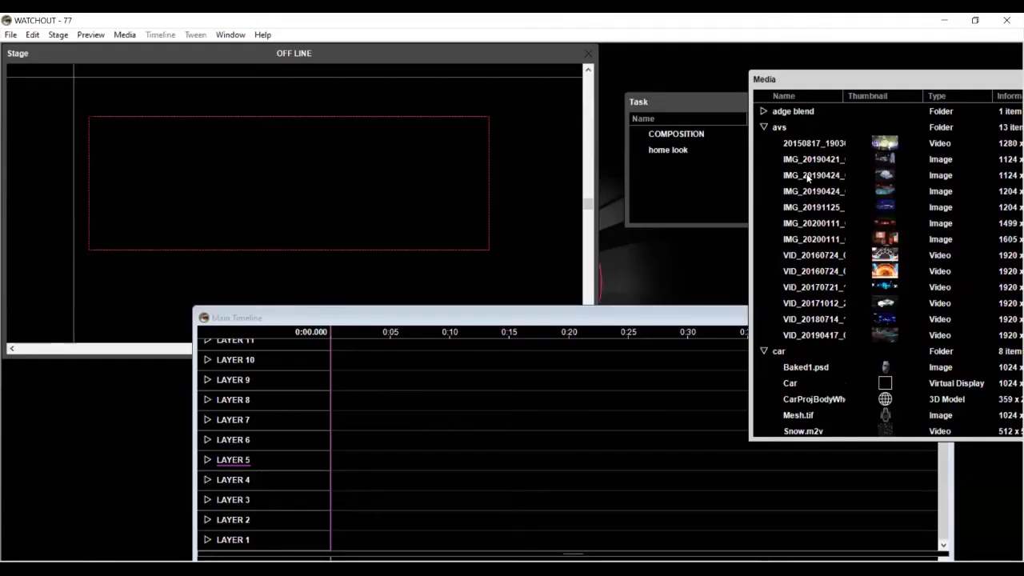
Add the IMG_20190424_02 and IMG_20190421_03 photos to Layer 9 at about 0:08 and 0:25, moving the second towards the display's centre
drag(810, 175, 463, 379)
drag(630, 383, 630, 383)
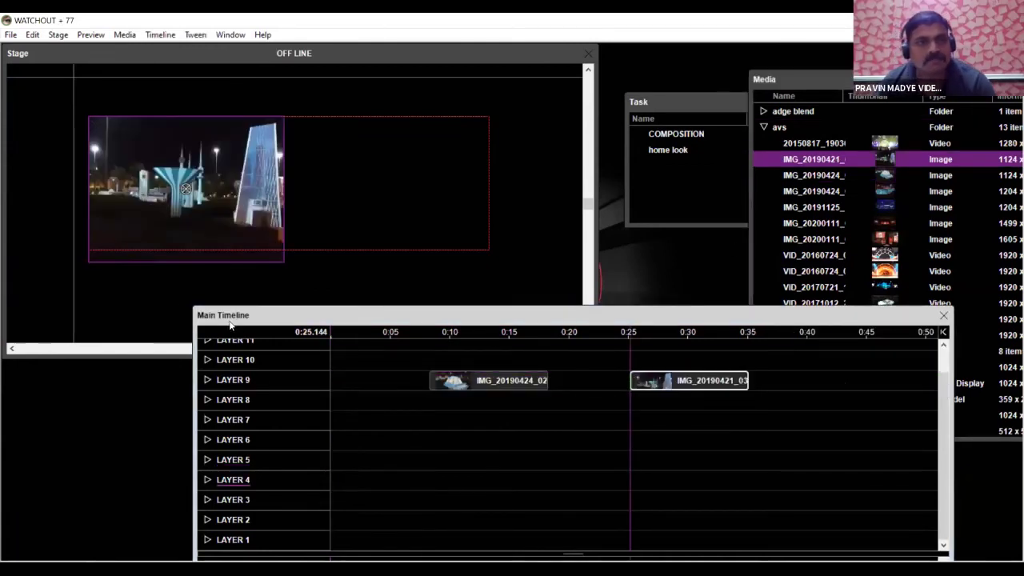
drag(250, 246, 283, 242)
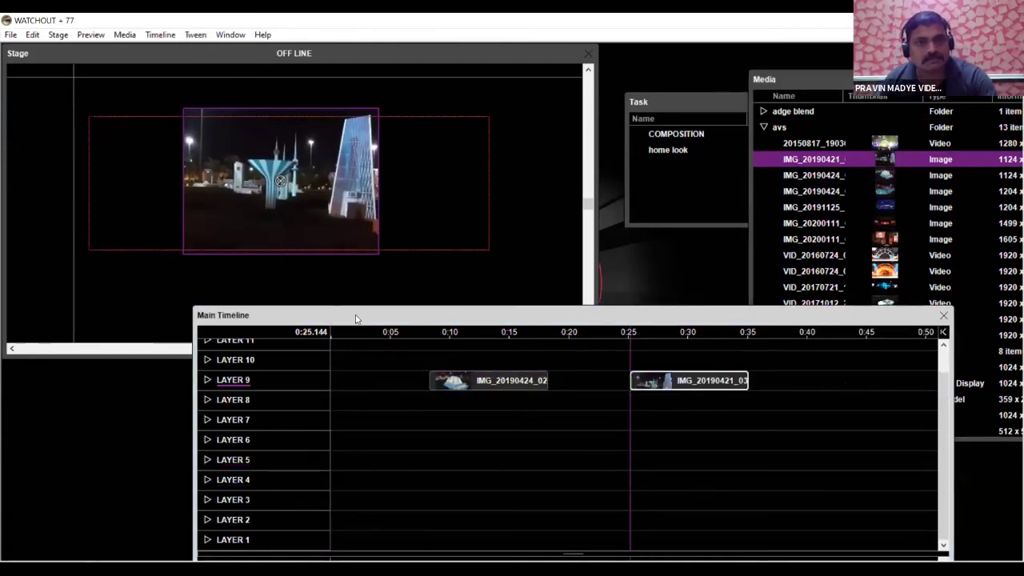
Examine the projection-mapped buildings up close in the Layer 9 photos at about 0:25 and 0:11.6
drag(356, 320, 333, 375)
scroll(337, 194, up, 3)
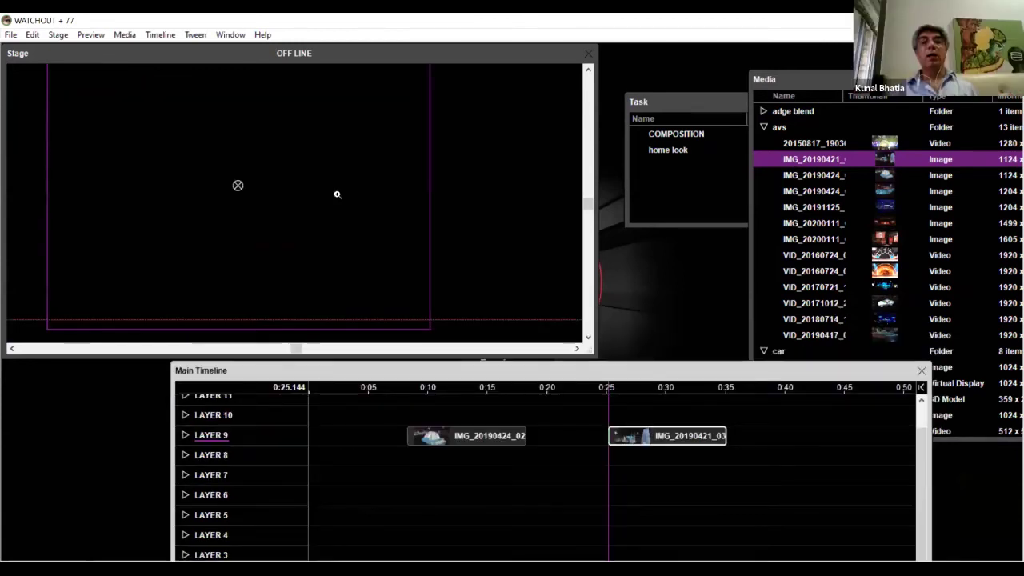
drag(334, 194, 441, 248)
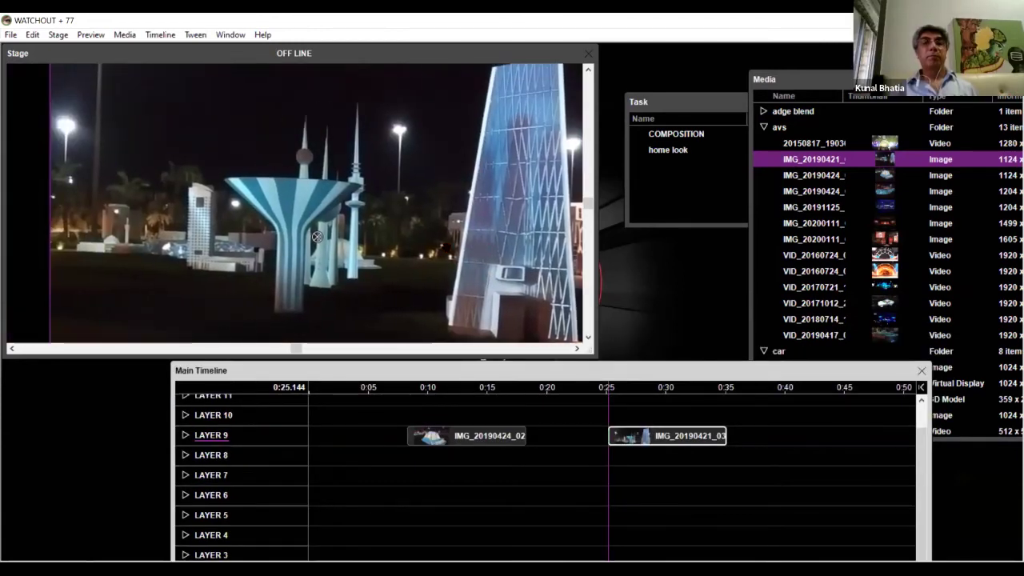
drag(316, 237, 290, 237)
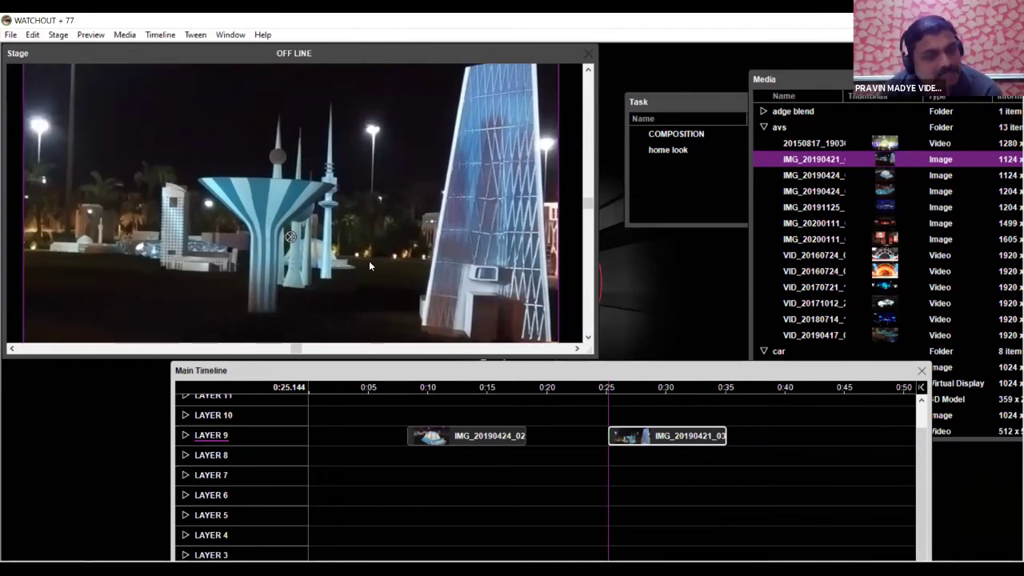
drag(228, 254, 309, 261)
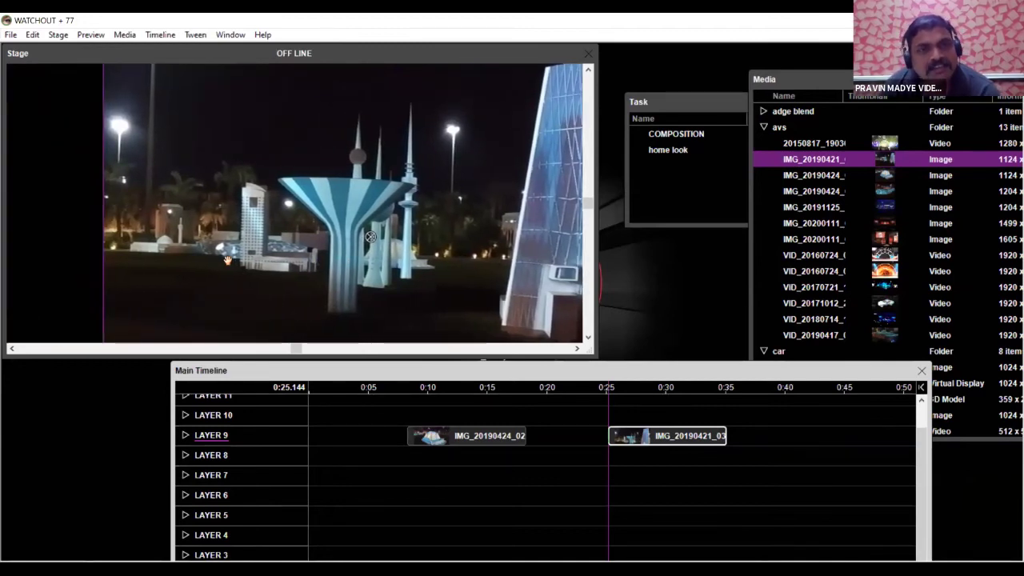
key(ctrl+z)
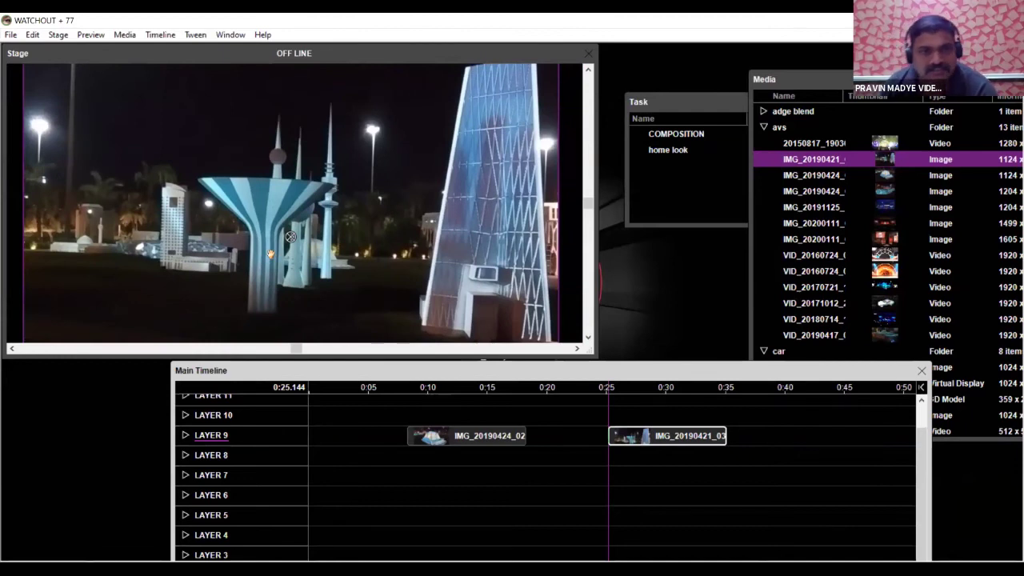
drag(302, 255, 329, 258)
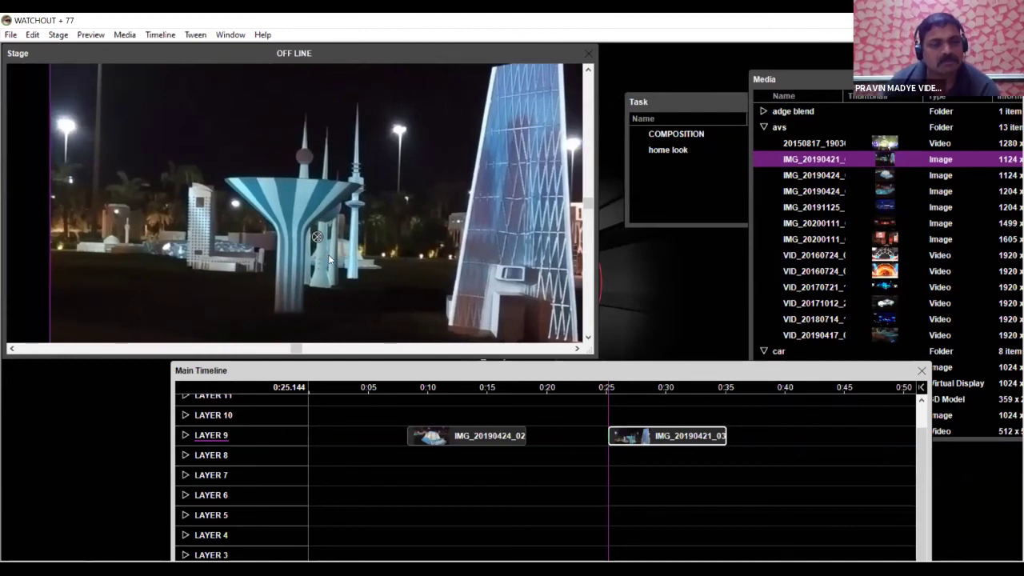
ctrl+click(233, 244)
ctrl+click(246, 244)
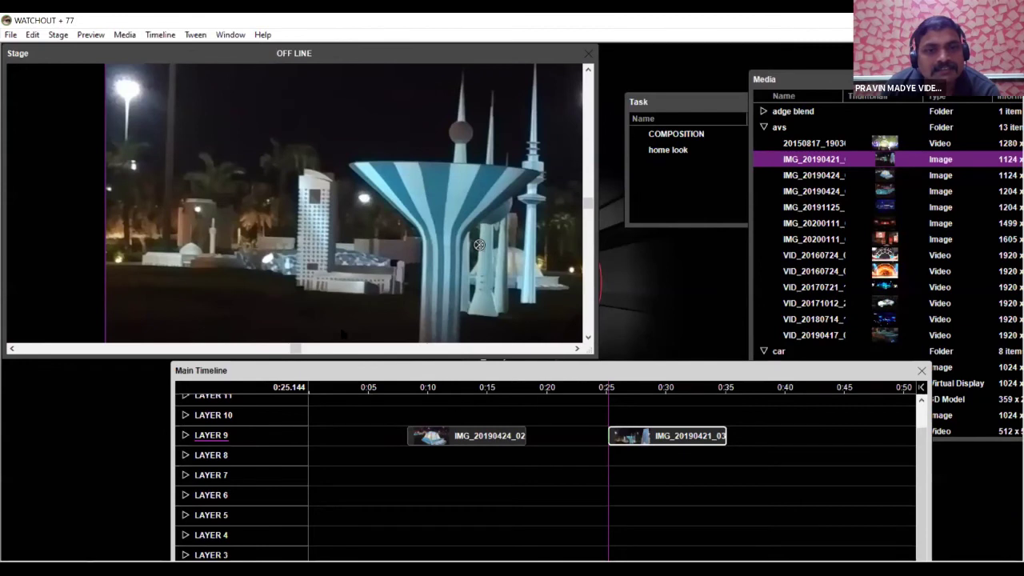
click(447, 389)
drag(280, 237, 427, 290)
drag(425, 150, 439, 191)
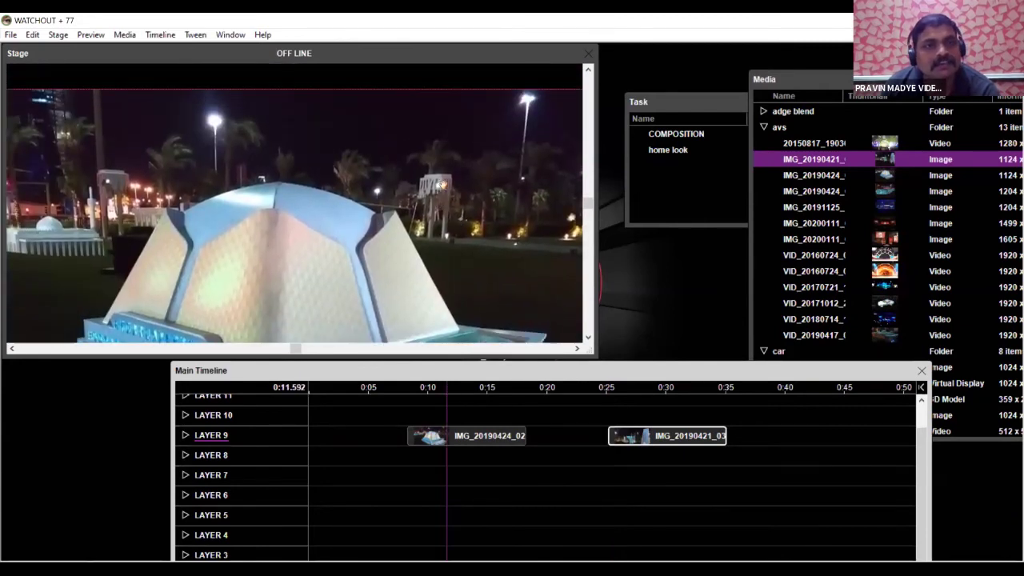
drag(180, 193, 453, 231)
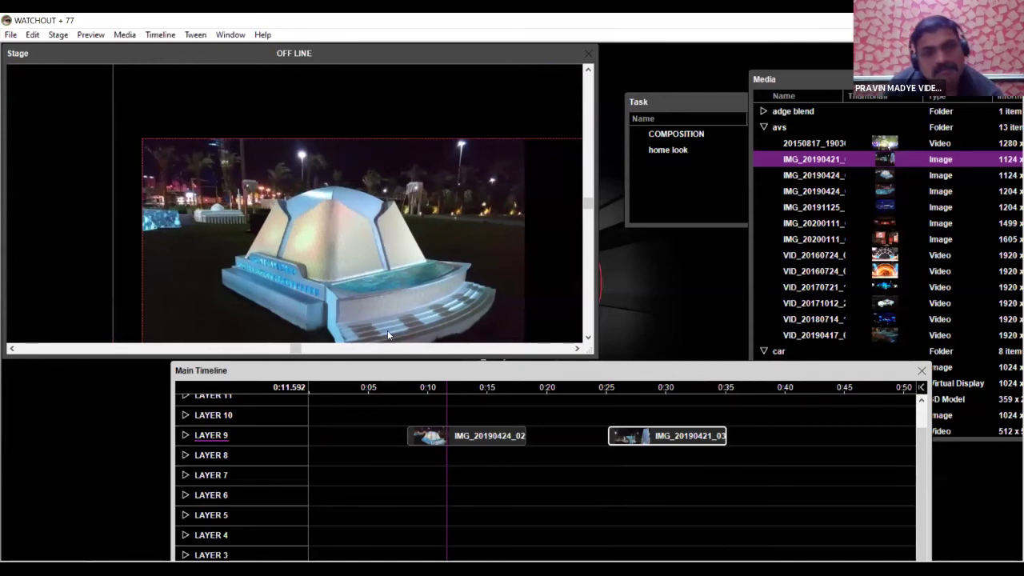
Add the 1204-pixel-wide IMG_20190424 photo to Layer 9 at about 0:36 and view its mapped blue structures up close
click(779, 78)
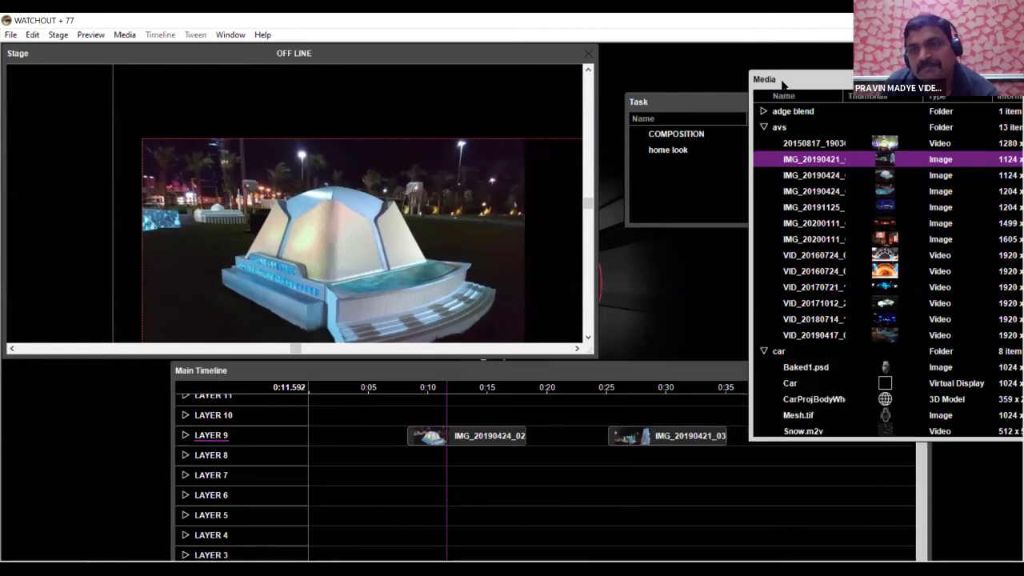
click(830, 190)
mouse_move(738, 437)
mouse_down()
mouse_move(747, 444)
mouse_move(737, 437)
mouse_up()
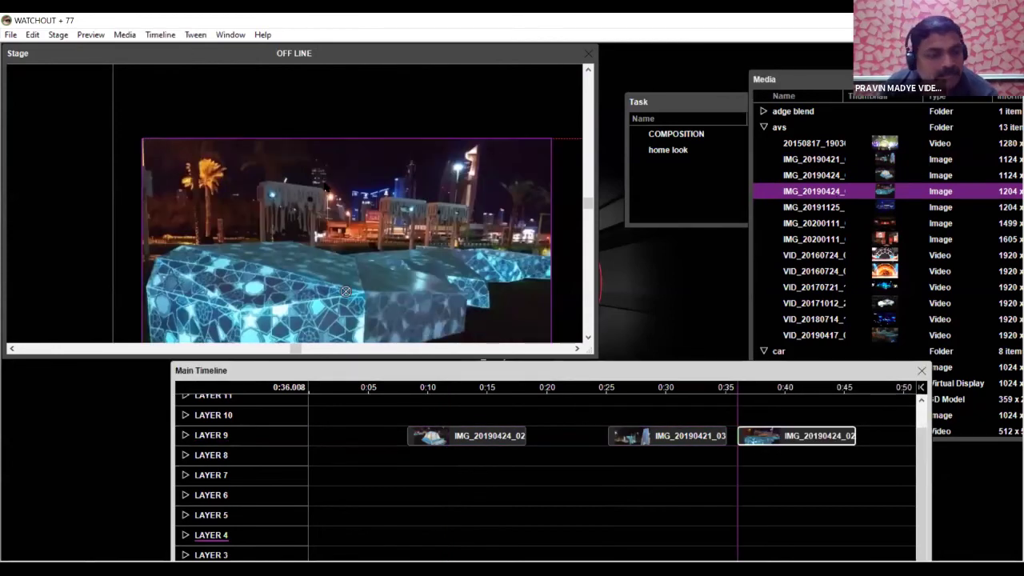
scroll(328, 203, up, 2)
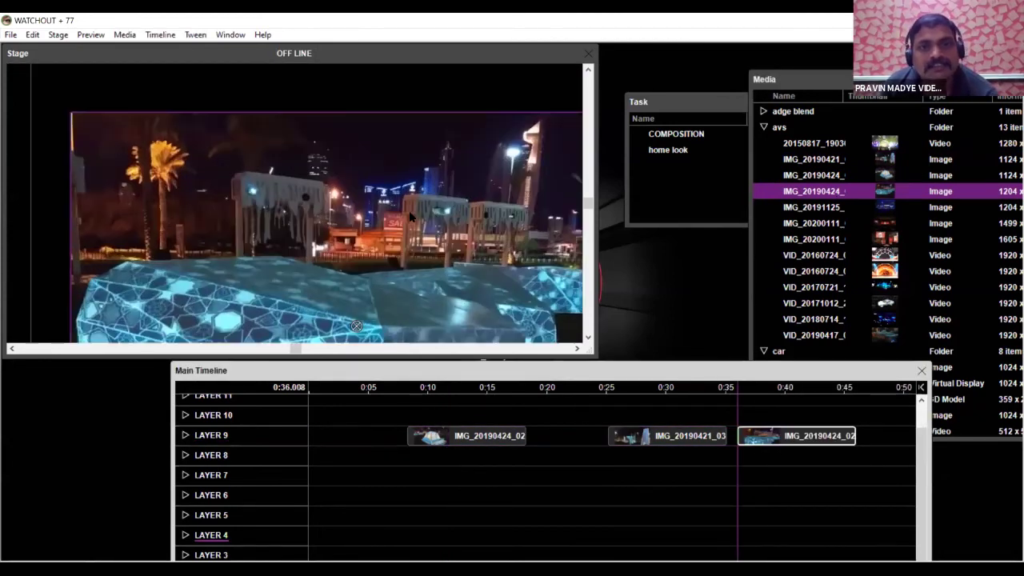
scroll(502, 226, up, 2)
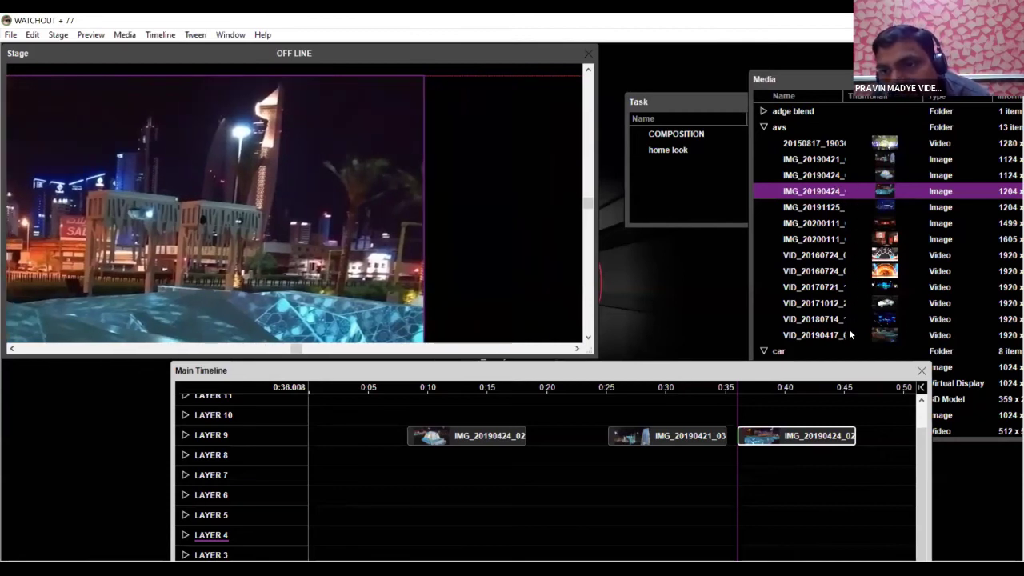
Add the VID_20190417 video to Layer 9 at about 0:47.6 and enlarge the Stage window to show the whole domed building
drag(817, 335, 874, 434)
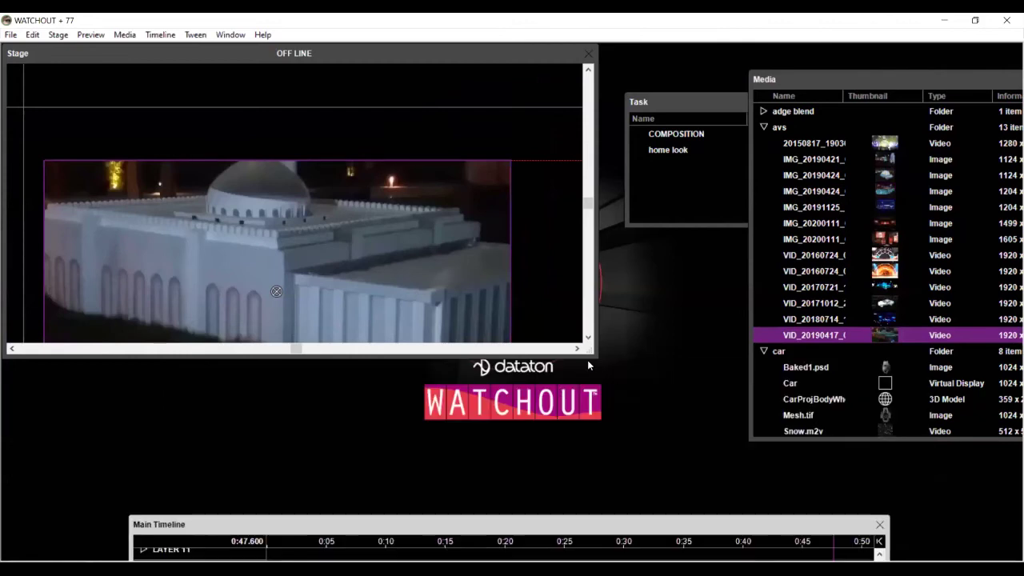
drag(595, 367, 696, 507)
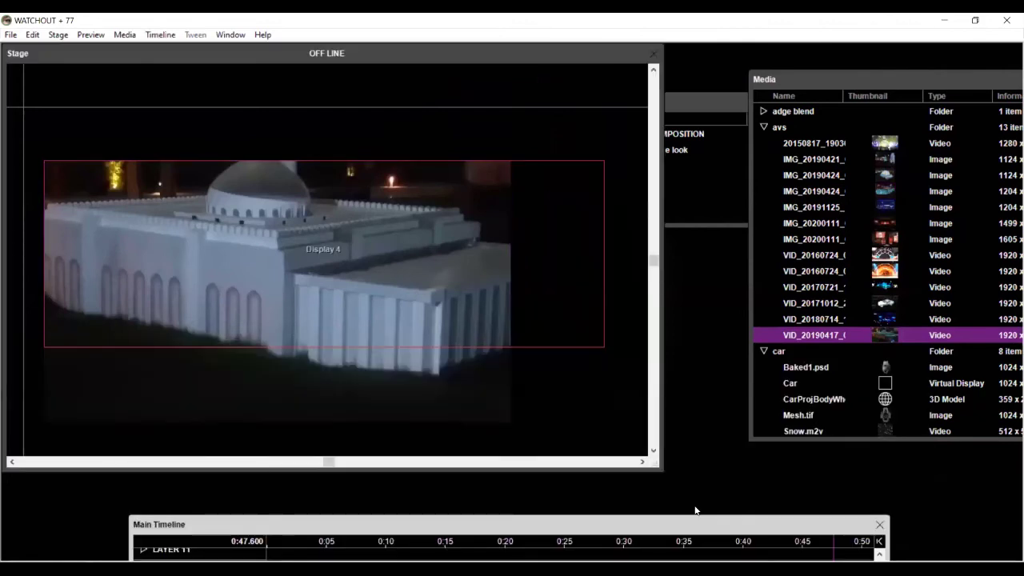
click(302, 293)
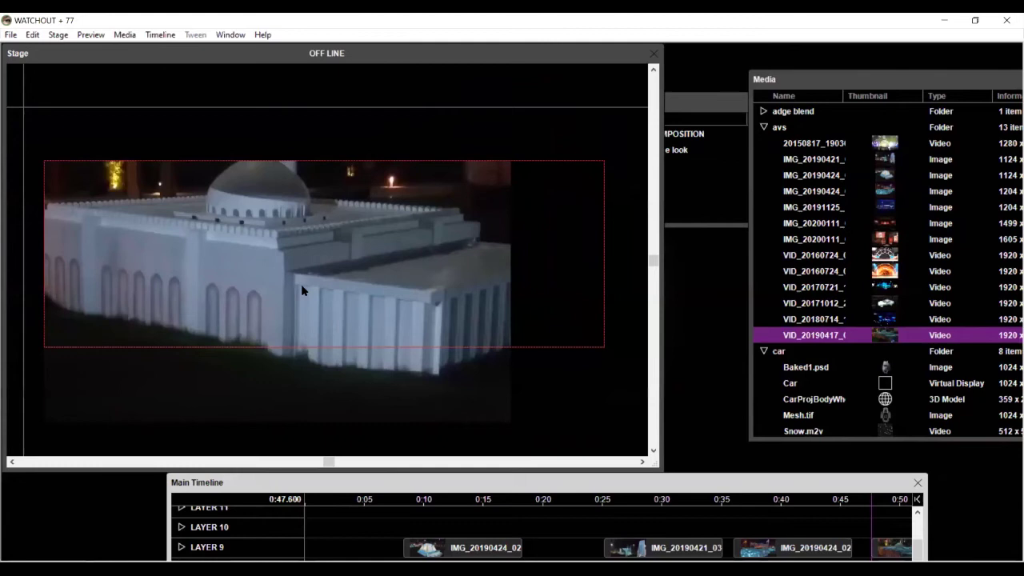
scroll(301, 286, down, 2)
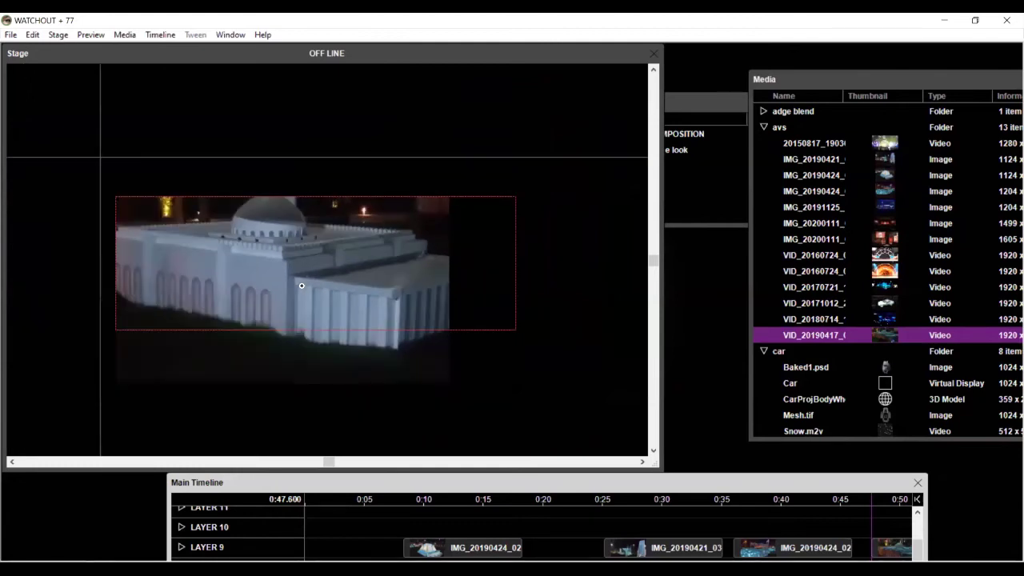
scroll(301, 286, up, 2)
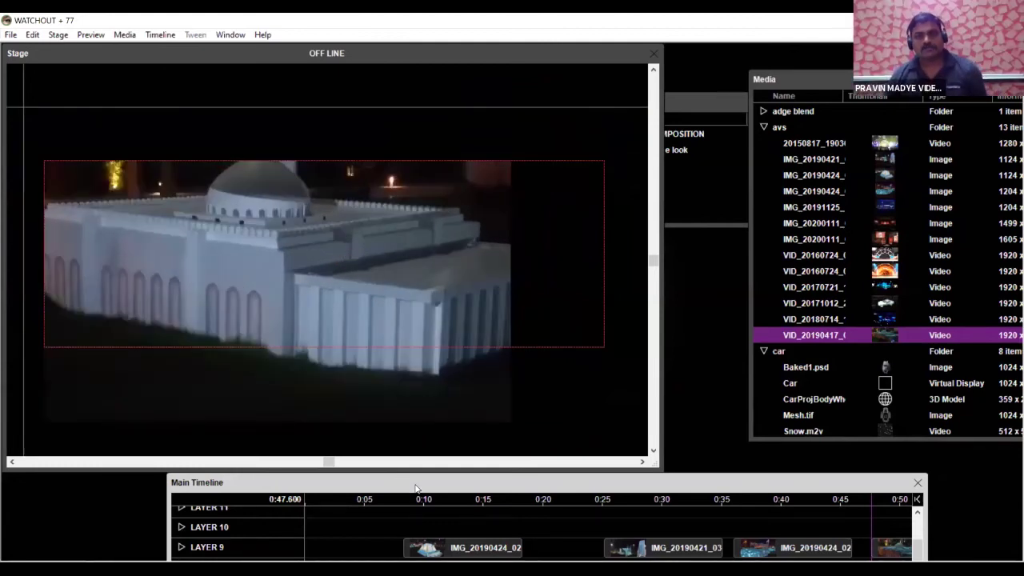
drag(414, 481, 434, 222)
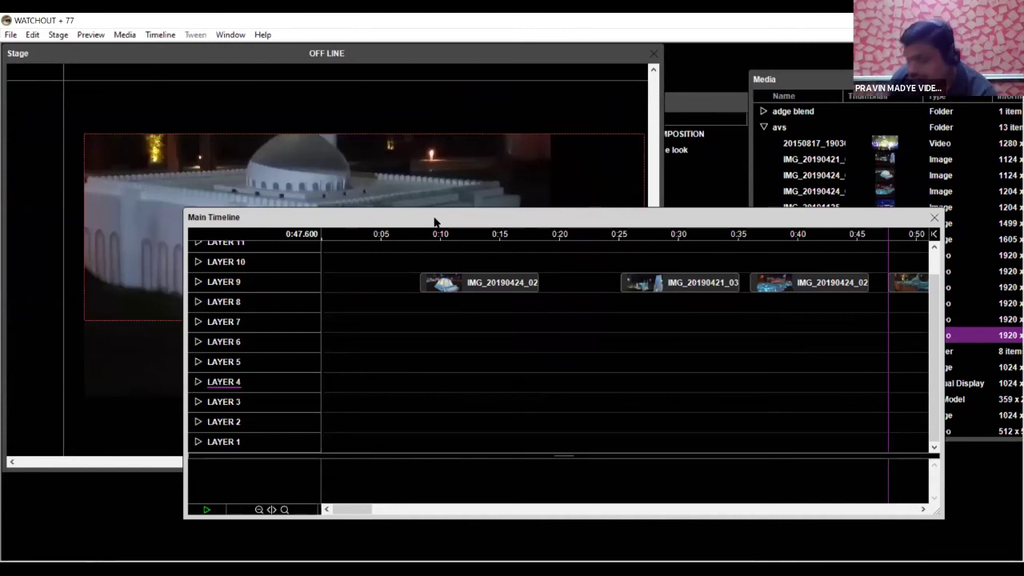
Set Layer 1 to perform in standby and review the preview options for standby layers
click(231, 442)
double_click(512, 319)
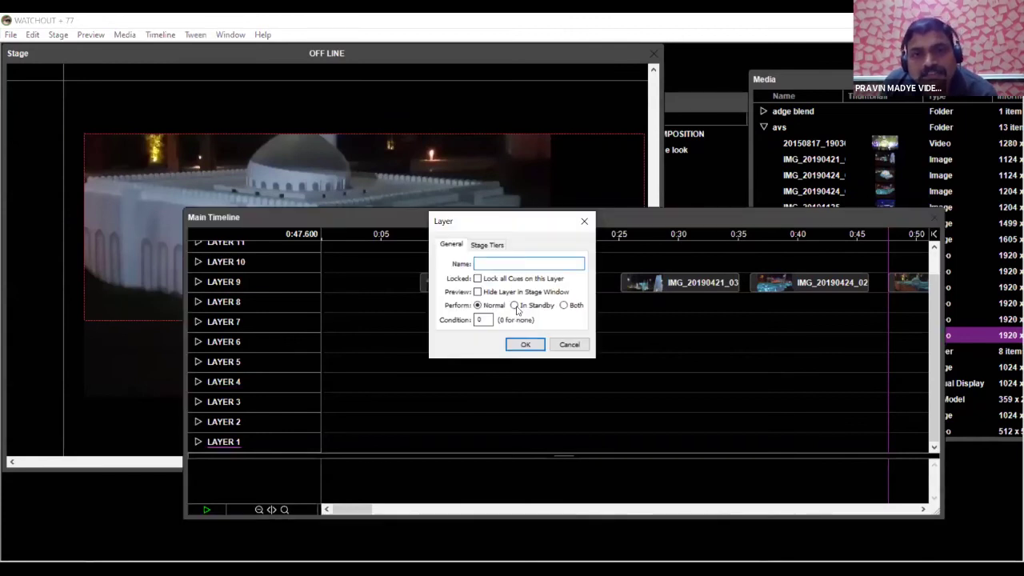
click(514, 305)
click(523, 346)
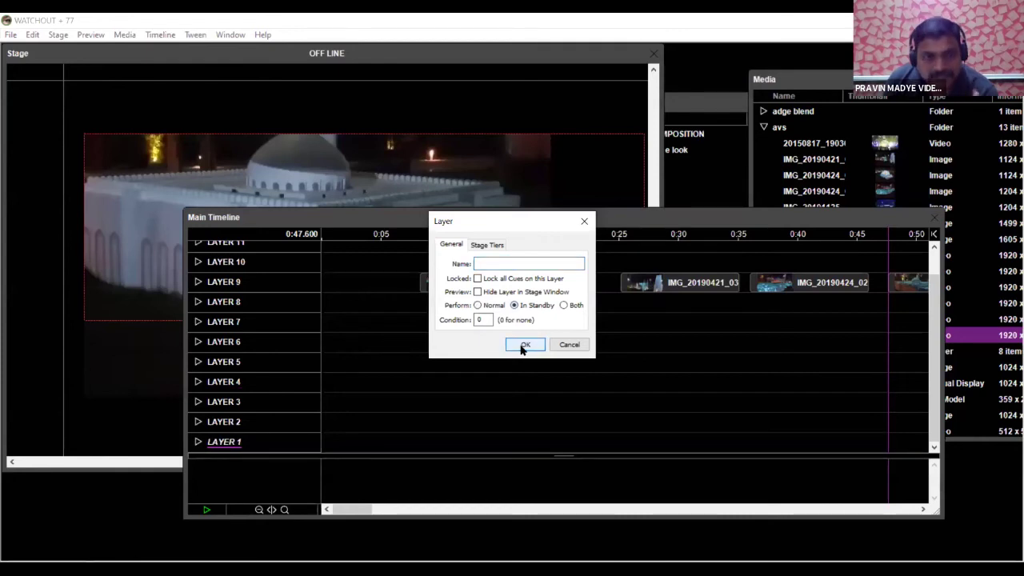
click(225, 36)
click(58, 35)
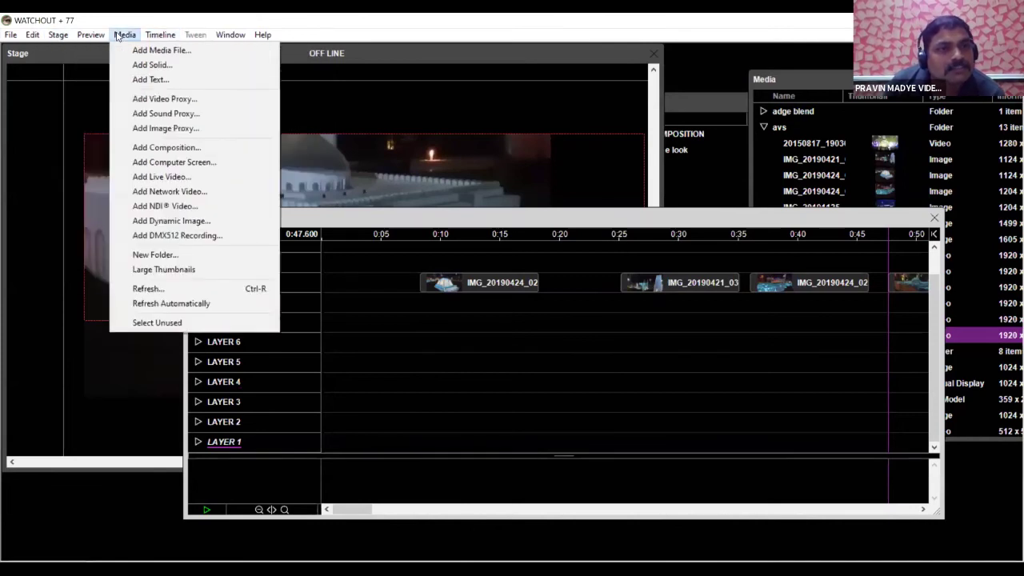
mouse_move(83, 36)
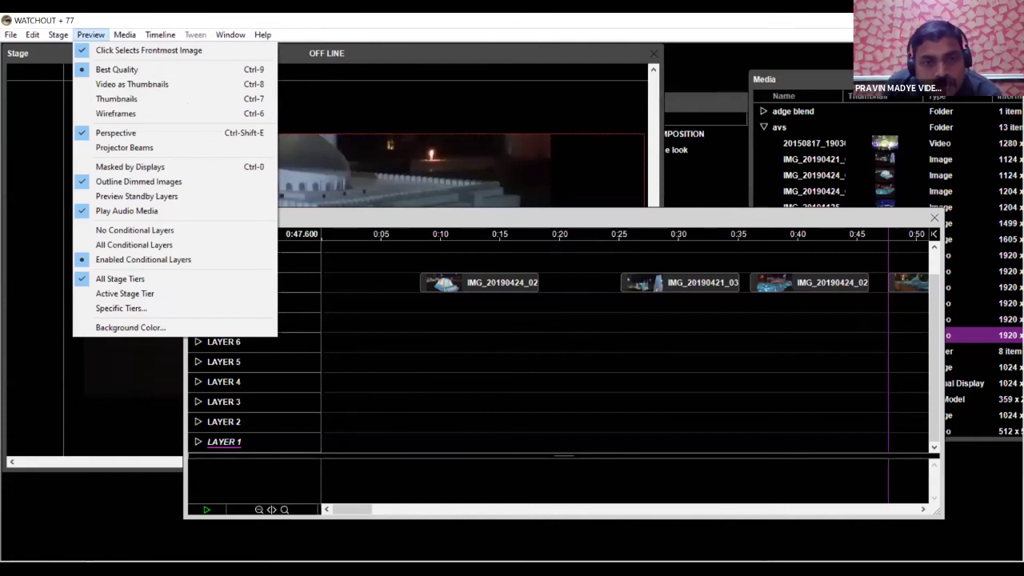
click(400, 439)
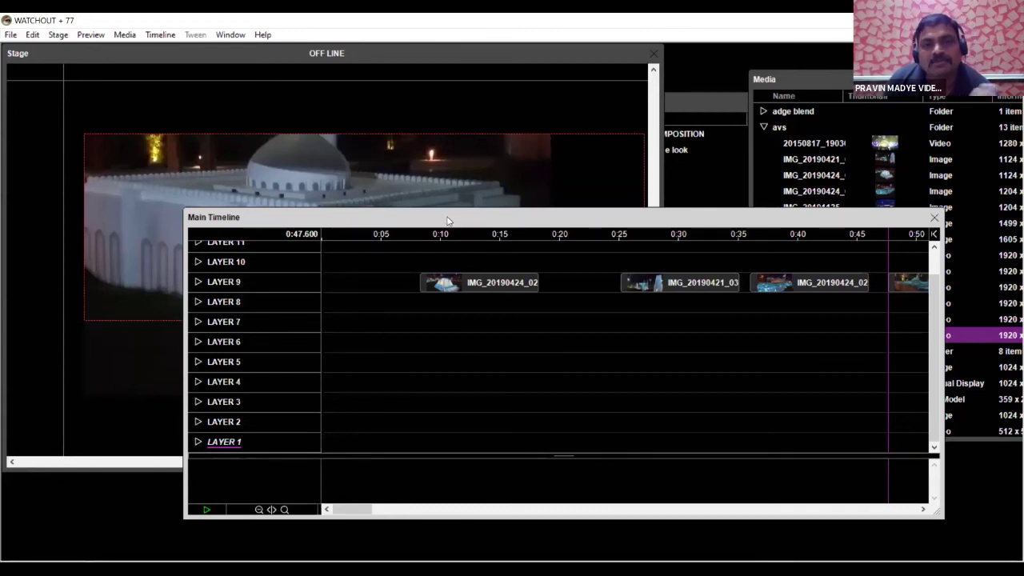
Move the Main Timeline window down clear of the stage picture, widen it, and select the VID_20190417 cue on Layer 9
drag(448, 221, 324, 359)
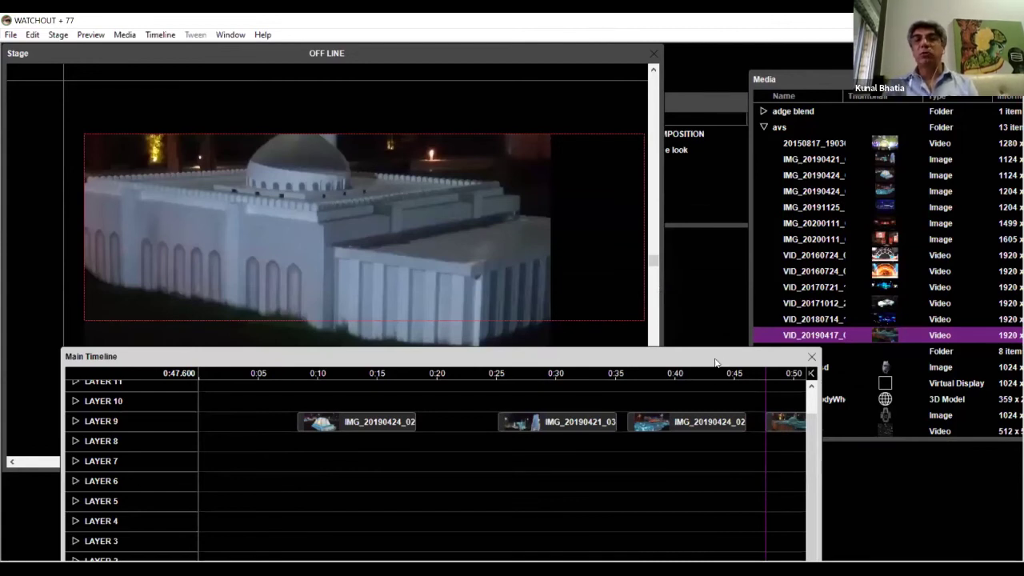
drag(721, 359, 678, 353)
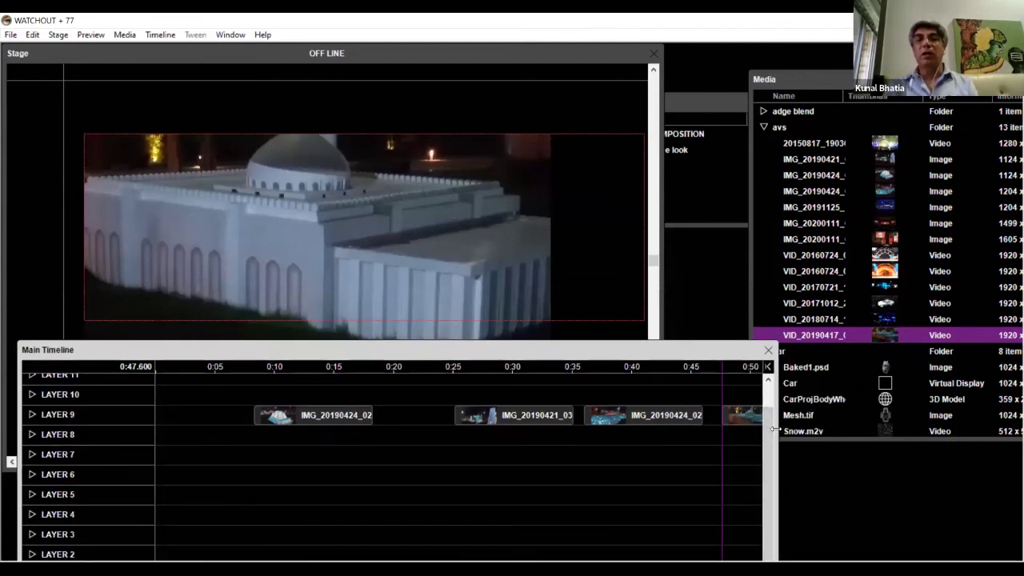
drag(776, 420, 895, 420)
click(792, 419)
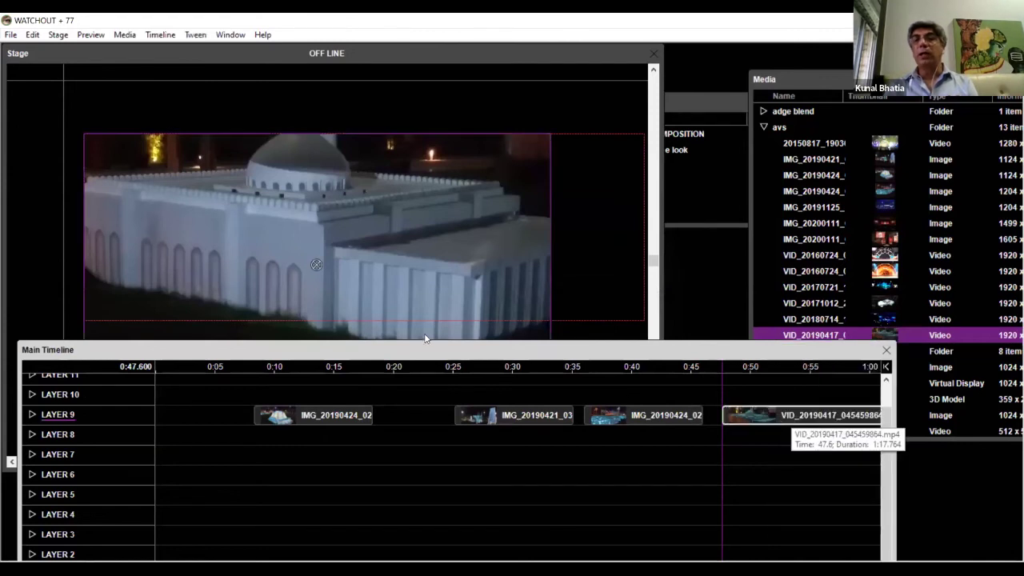
Play the VID_20190417 video with its whole picture in view, skipping ahead to about 1:00 and 1:16
drag(405, 296, 430, 270)
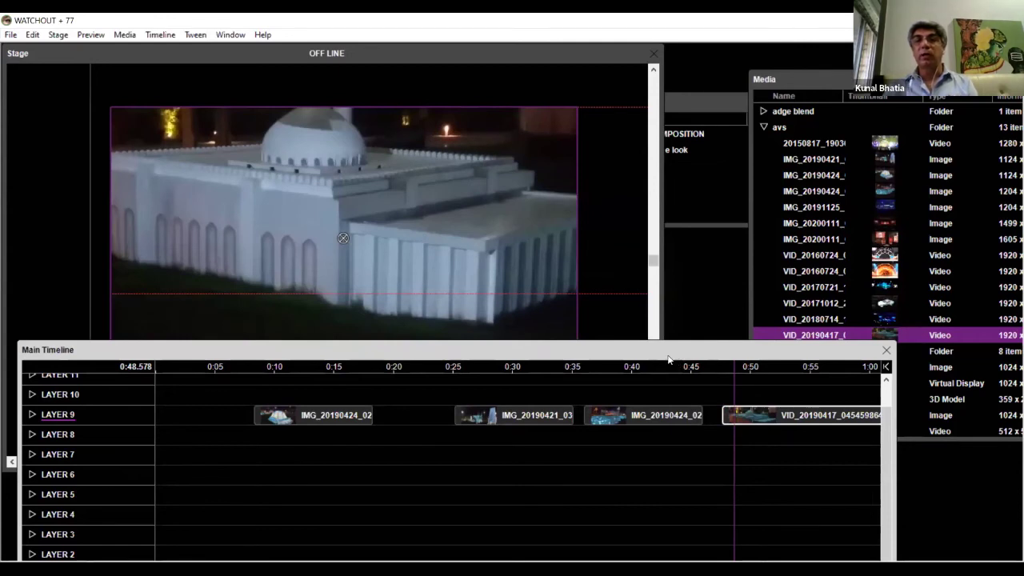
drag(669, 361, 633, 402)
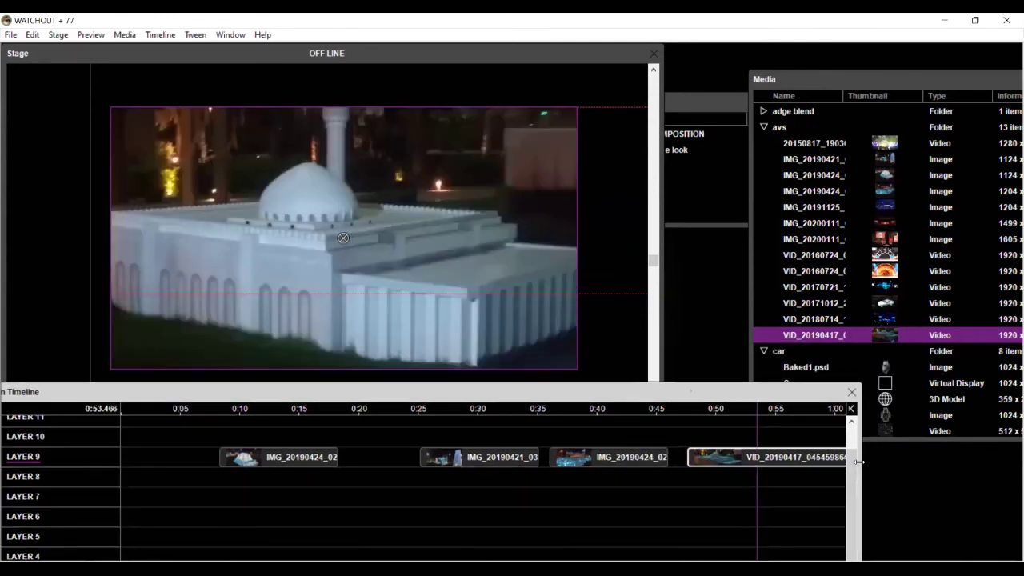
drag(858, 461, 964, 472)
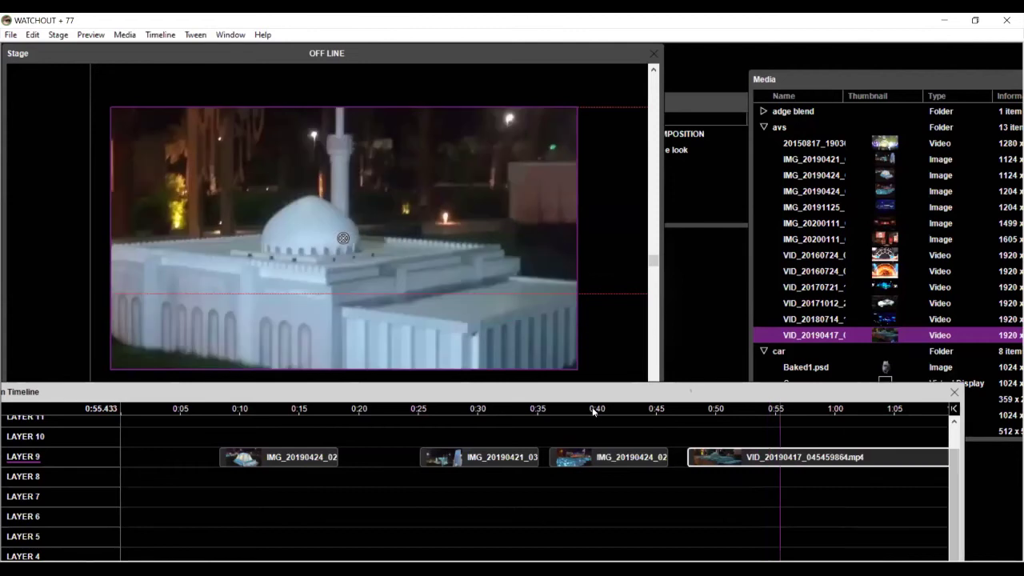
click(831, 414)
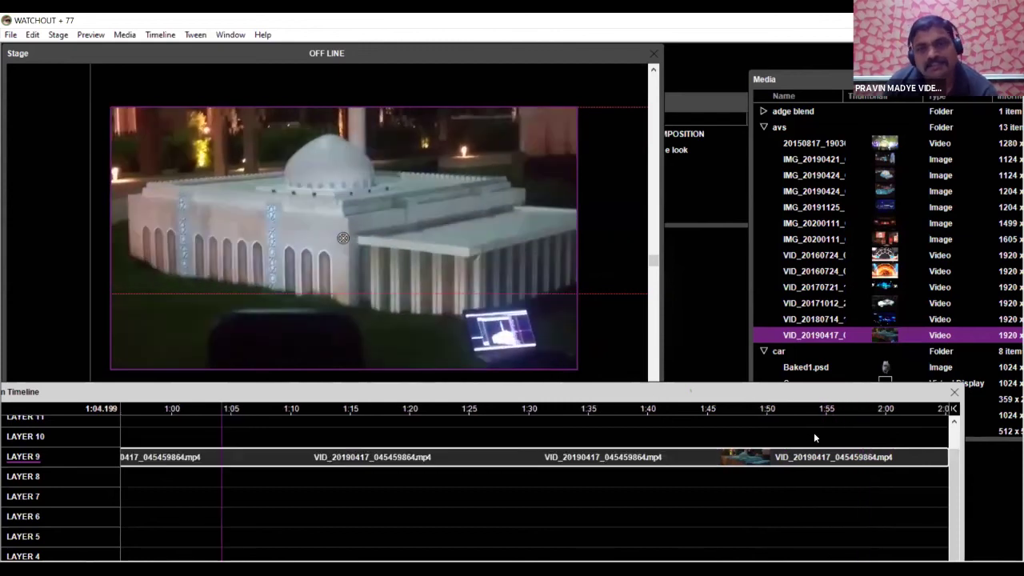
click(363, 409)
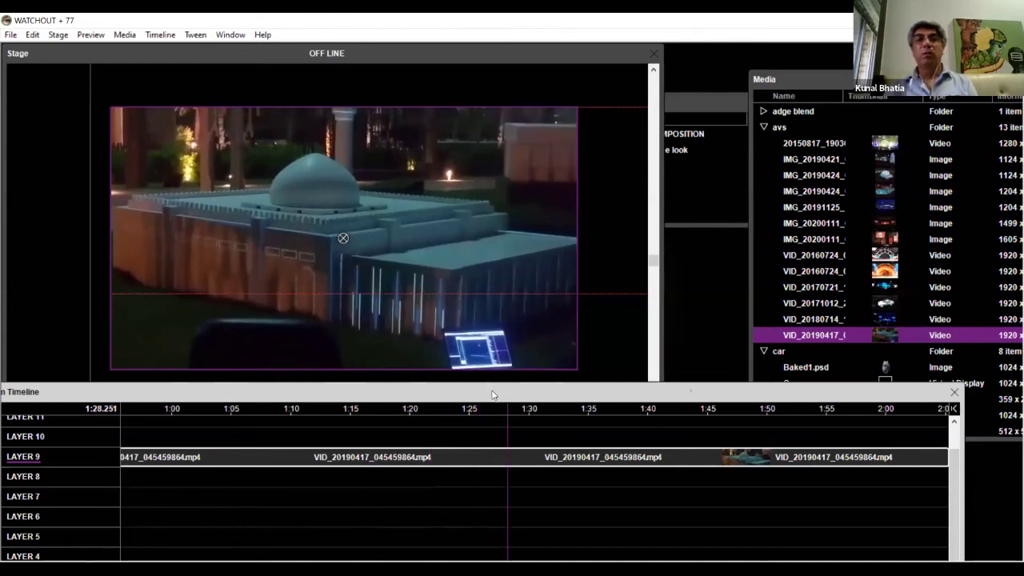
Add the VID_20180714 and VID_20170721 videos after the existing cues, and delete the VID_20180714 cue from Layer 9
key(minus)
key(minus)
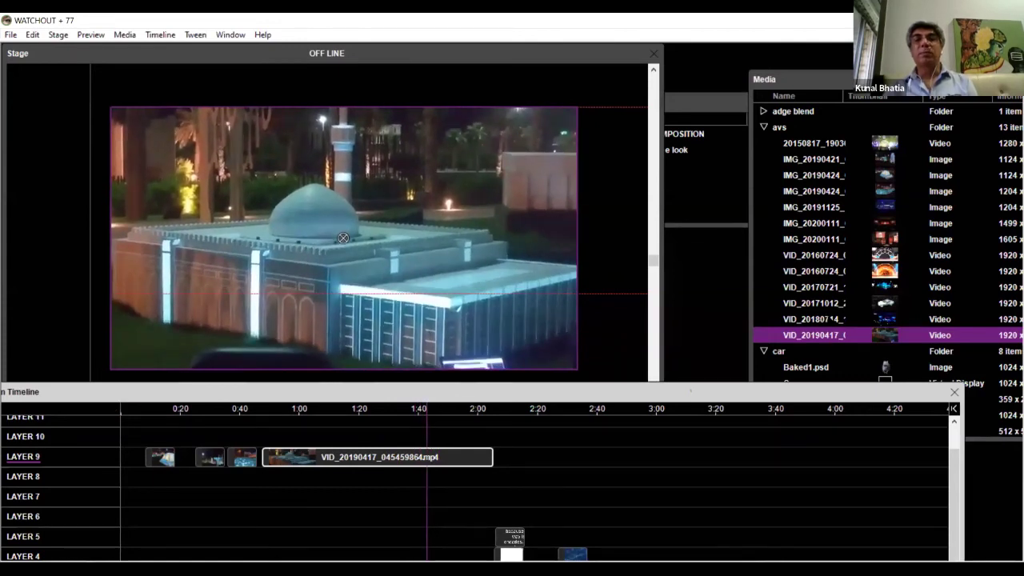
drag(816, 319, 667, 461)
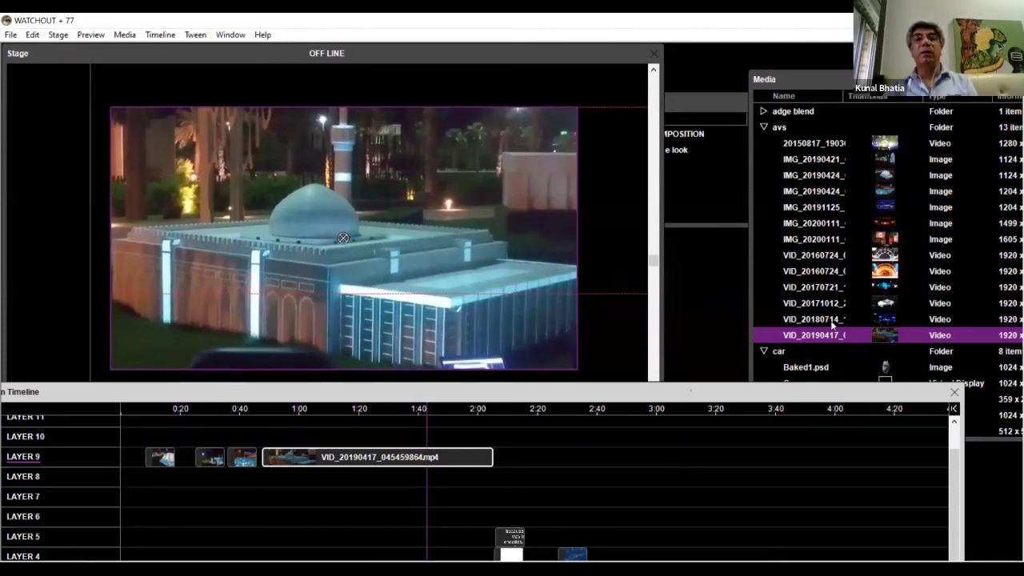
drag(824, 290, 605, 450)
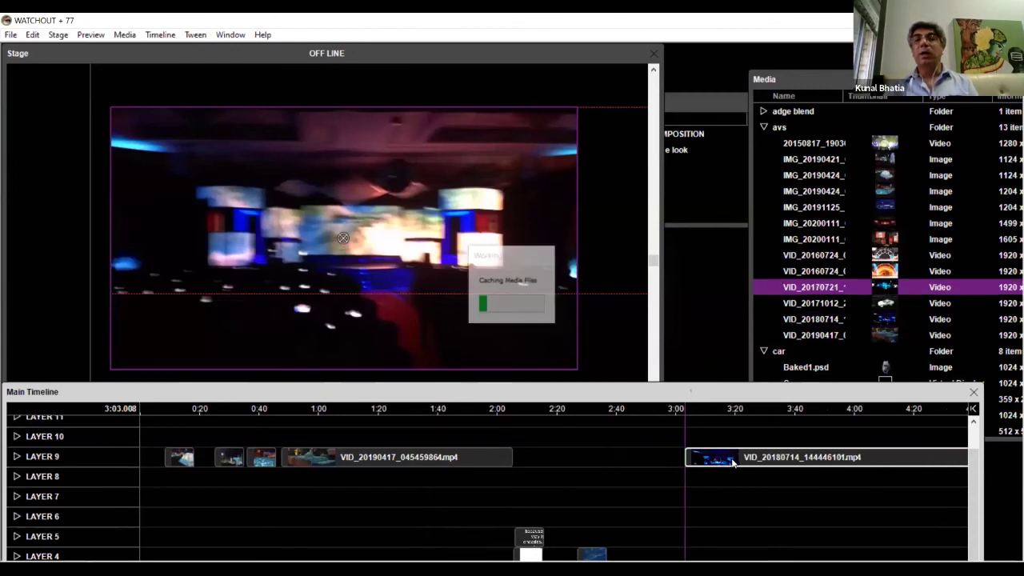
key(Delete)
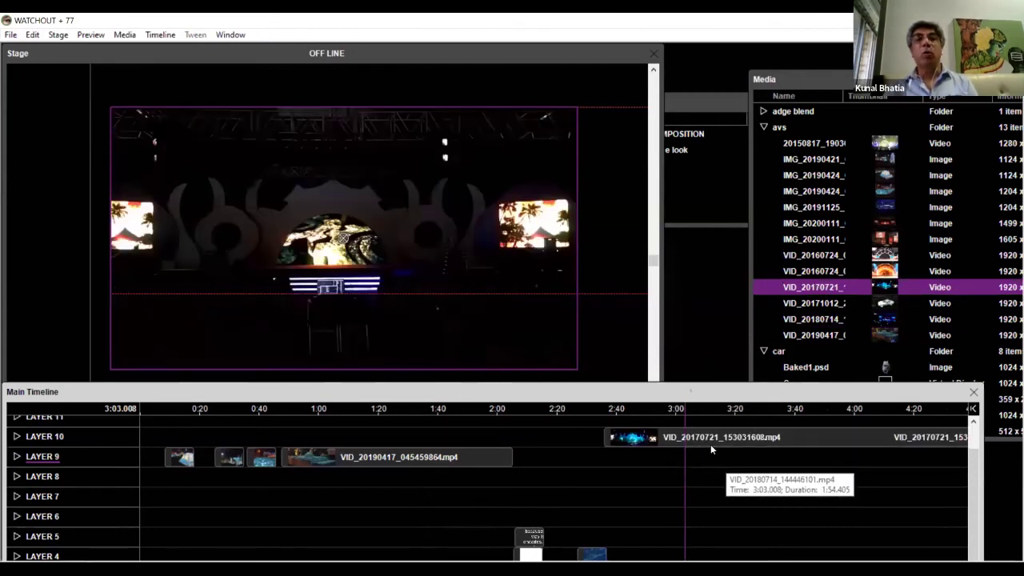
Move the VID_20170721 cue to Layer 8 at about 8:22 and shift its picture slightly up and right on the stage
drag(698, 454, 702, 452)
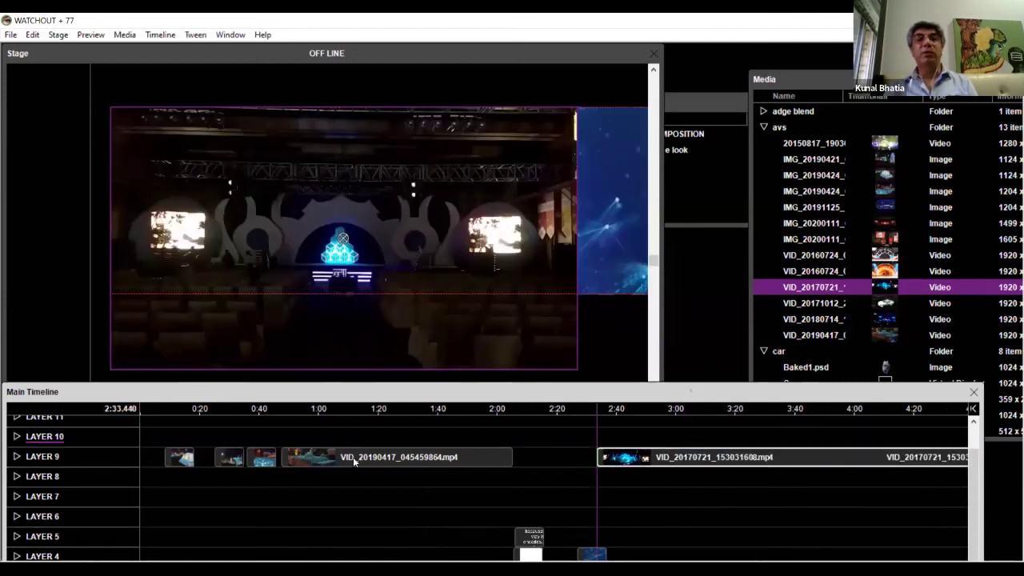
scroll(612, 486, down, 5)
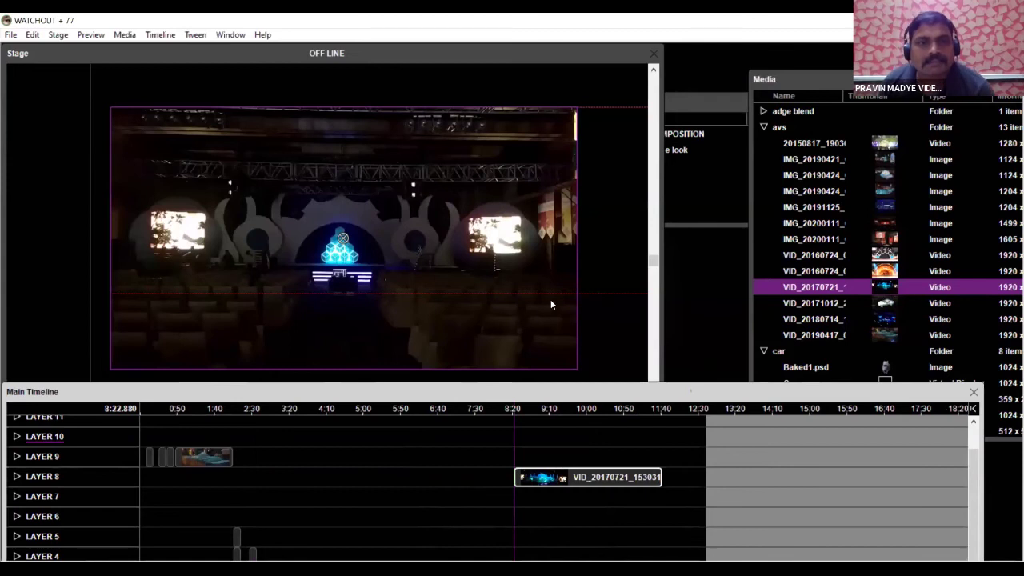
drag(516, 327, 557, 300)
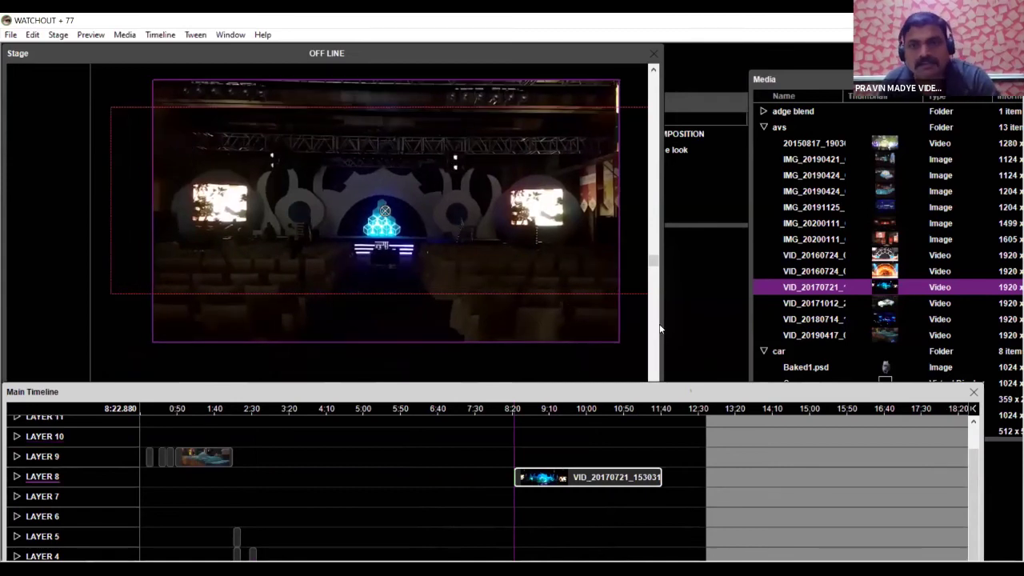
Lower the Main Timeline window and widen the Stage window to show the VID_20170721 picture larger
scroll(584, 485, down, 3)
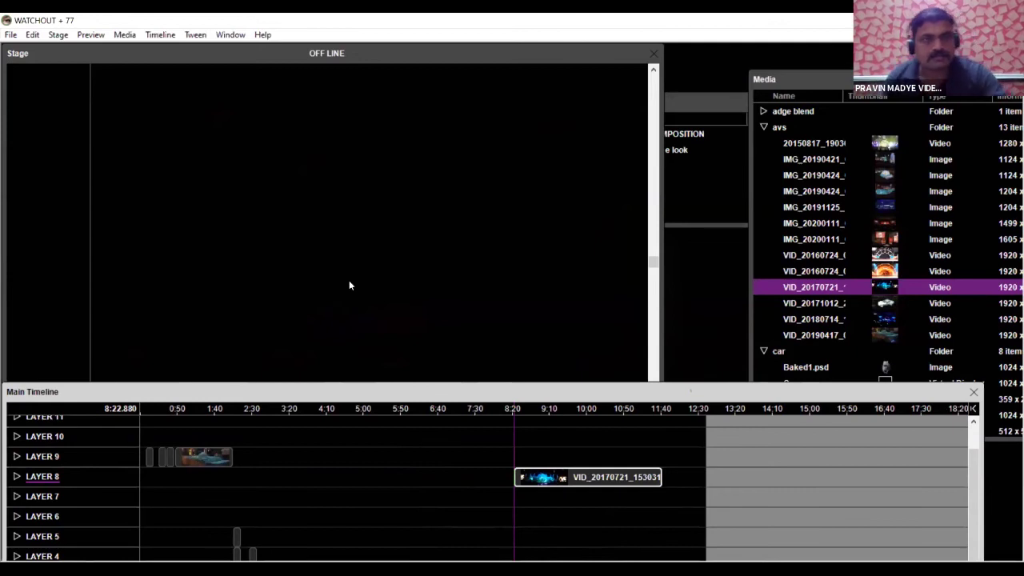
scroll(349, 283, down, 1)
scroll(129, 151, up, 1)
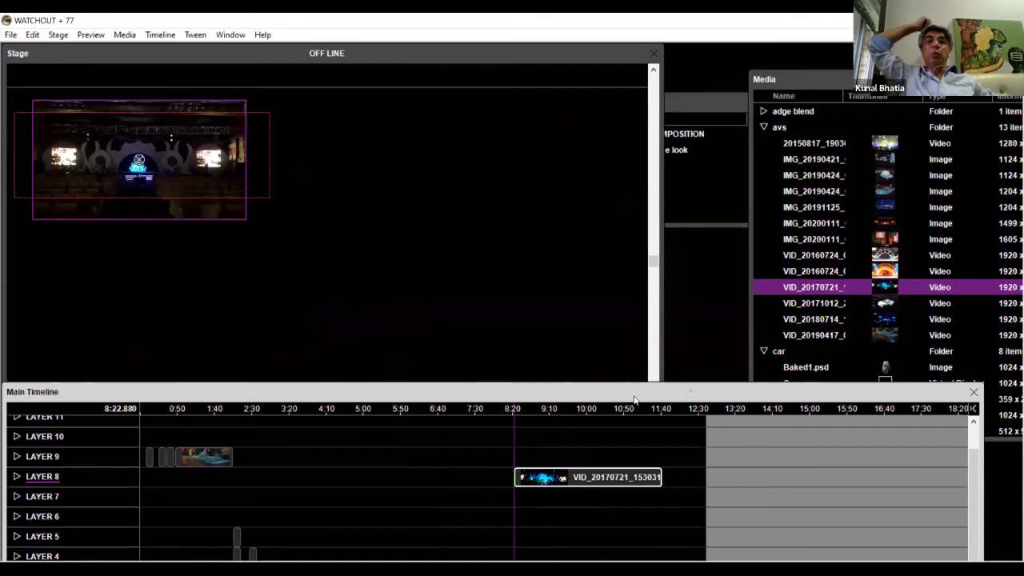
scroll(40, 116, up, 2)
drag(634, 396, 633, 464)
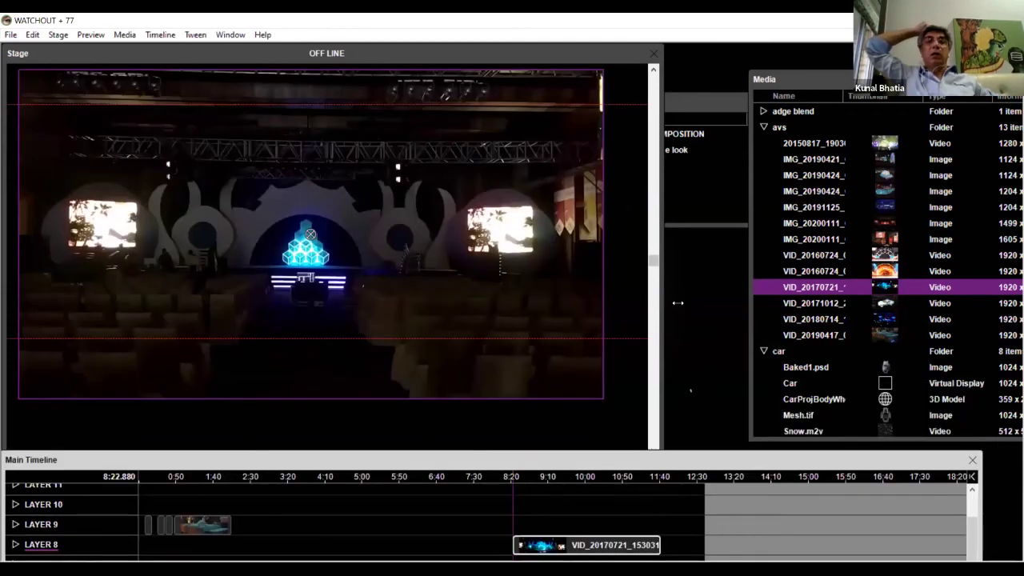
drag(664, 303, 932, 305)
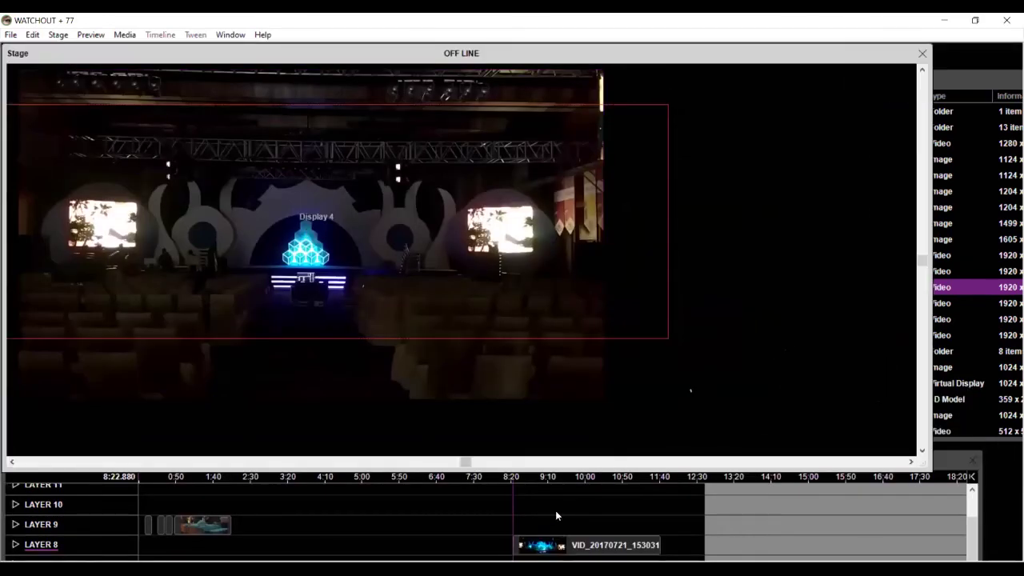
Play the VID_20170721 stage-mapping video up close, skipping ahead to about 10:07 and 11:06
click(549, 545)
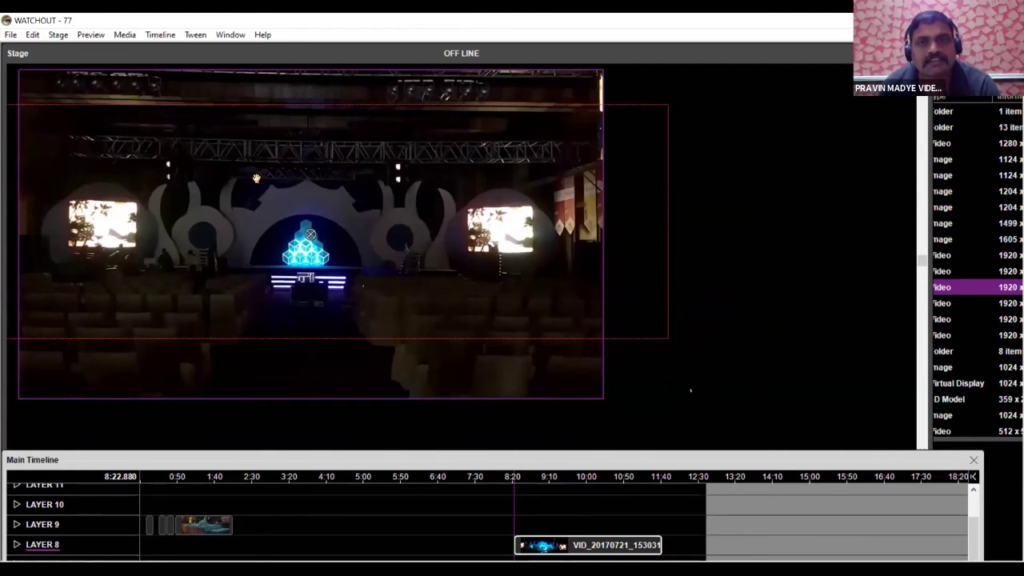
scroll(247, 198, up, 2)
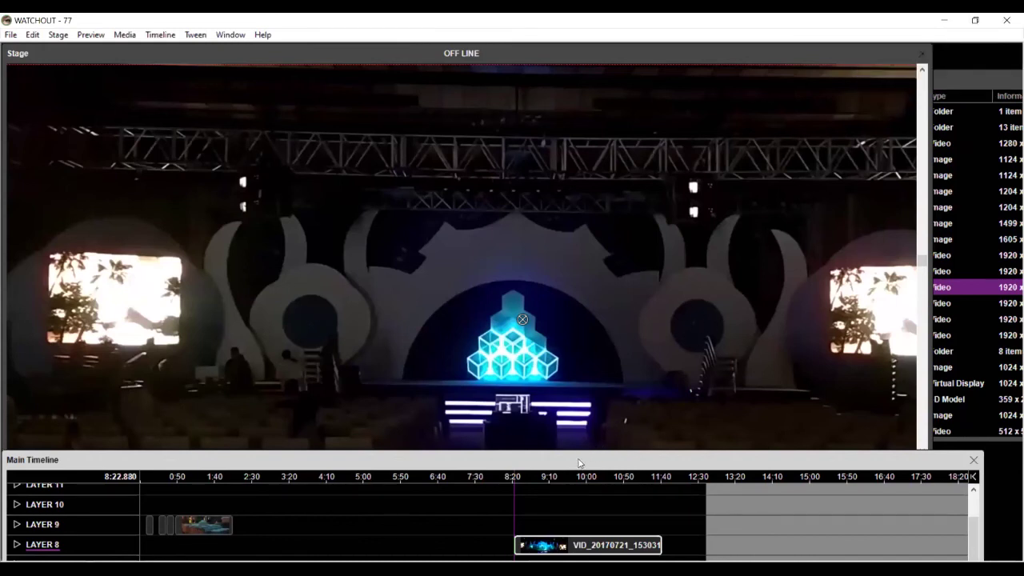
drag(580, 464, 582, 455)
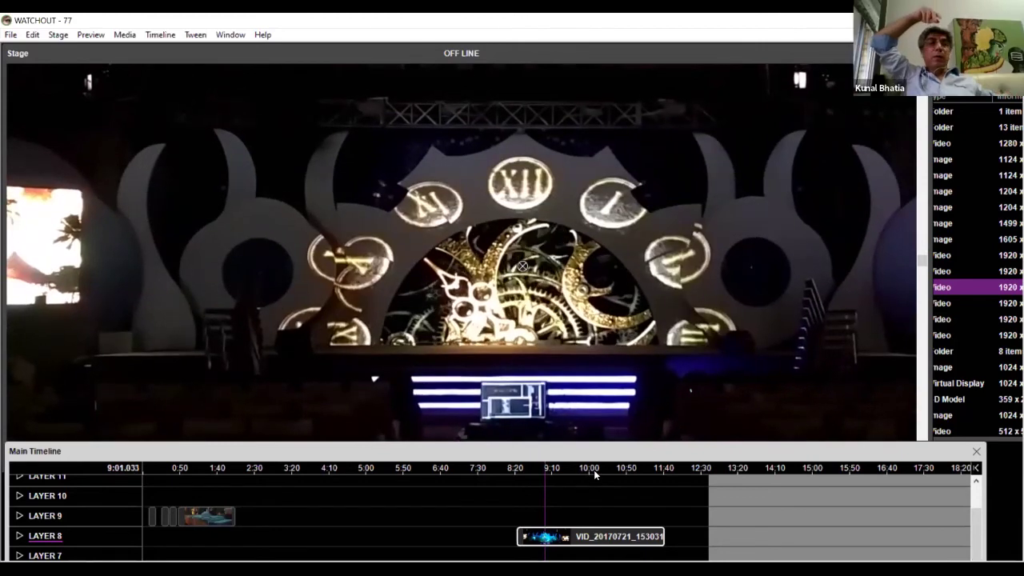
click(594, 469)
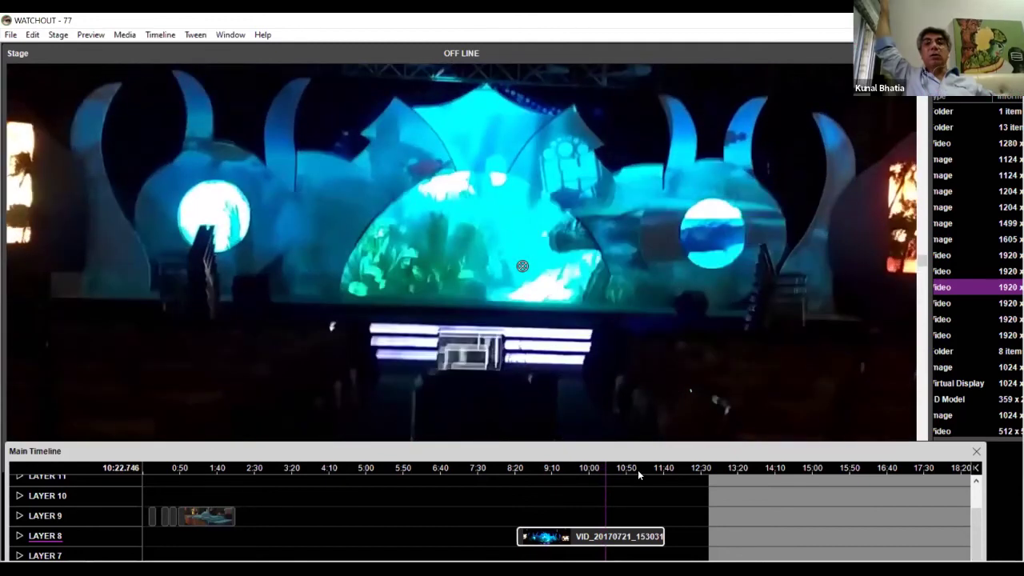
click(638, 472)
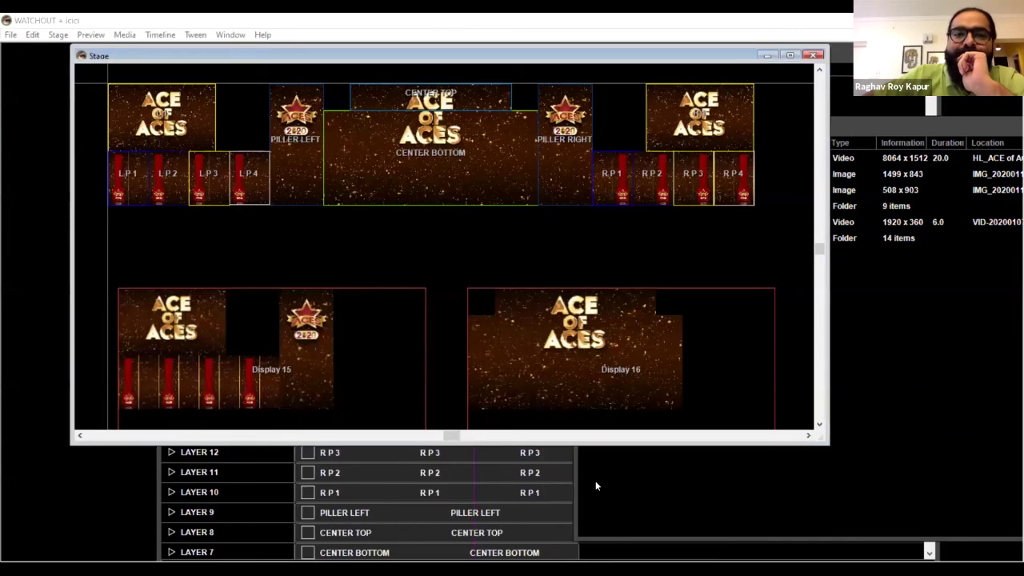
Move the Media window clear of the stage and set the V D timeline to 0:30.550
click(339, 361)
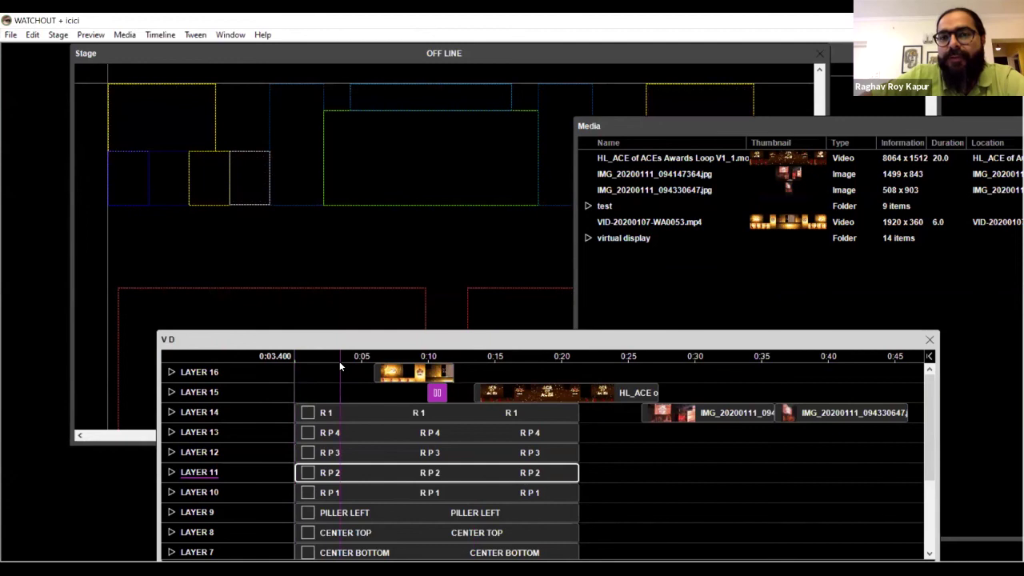
drag(671, 132, 876, 205)
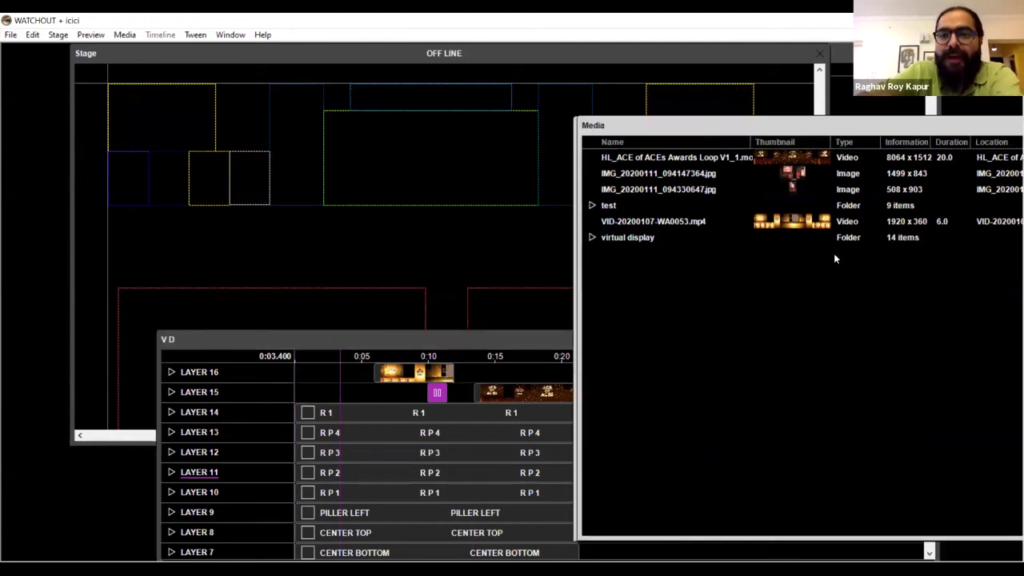
click(701, 358)
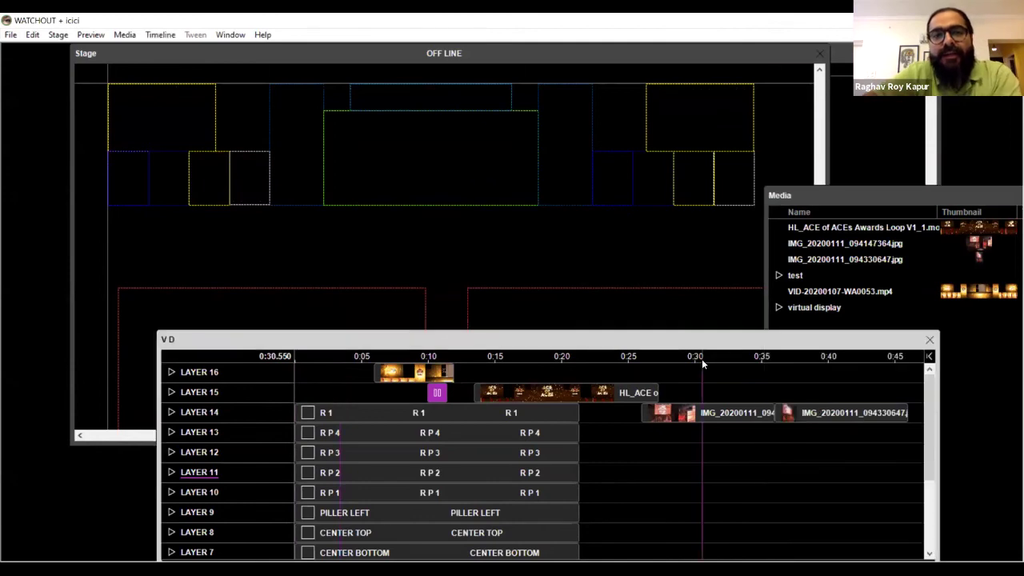
Examine the CEO Awards 2020 stage photo beside the display layout up close
drag(589, 190, 163, 210)
drag(453, 239, 426, 279)
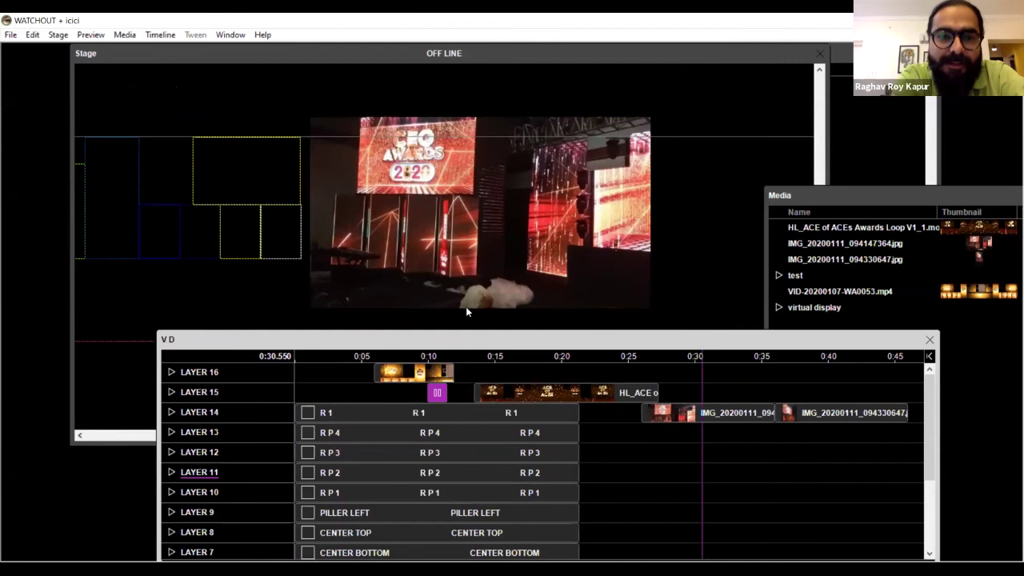
scroll(462, 271, up, 2)
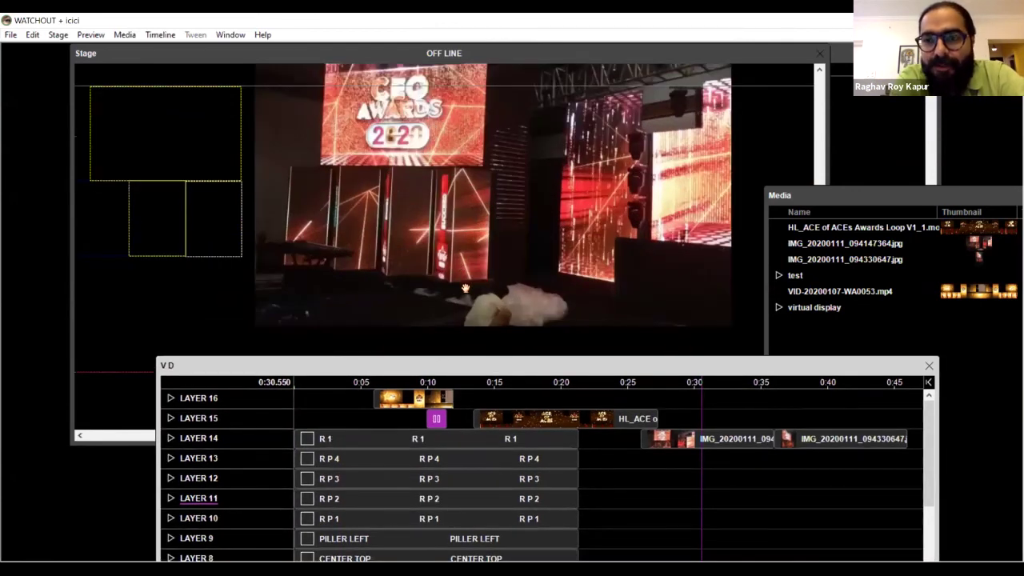
scroll(398, 318, up, 1)
scroll(395, 300, down, 2)
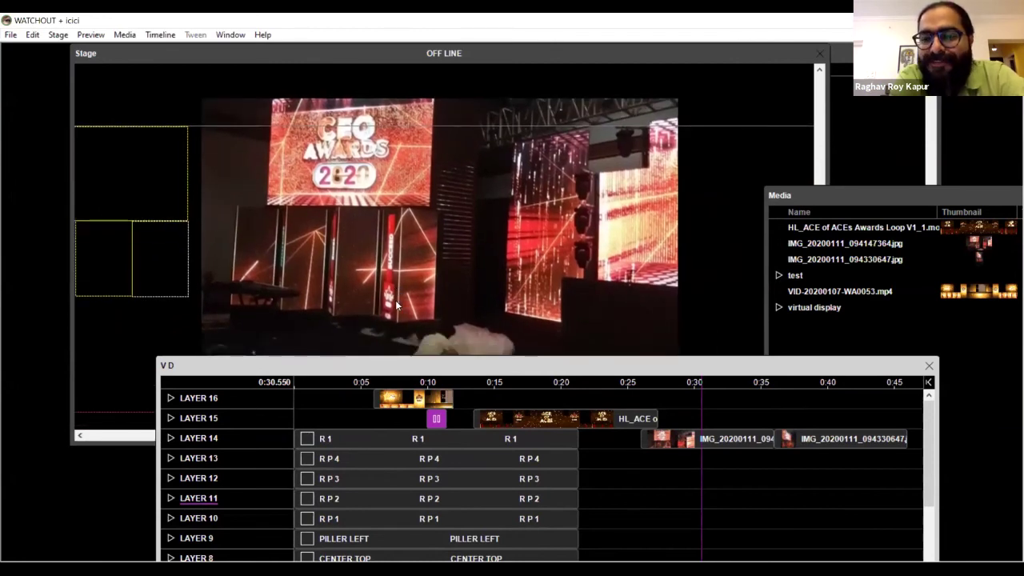
View the Layer 14 stage photos at 0:38.000 and 0:32.300, and examine IMG_20200111_094330647 up close from 0:36.000
click(800, 384)
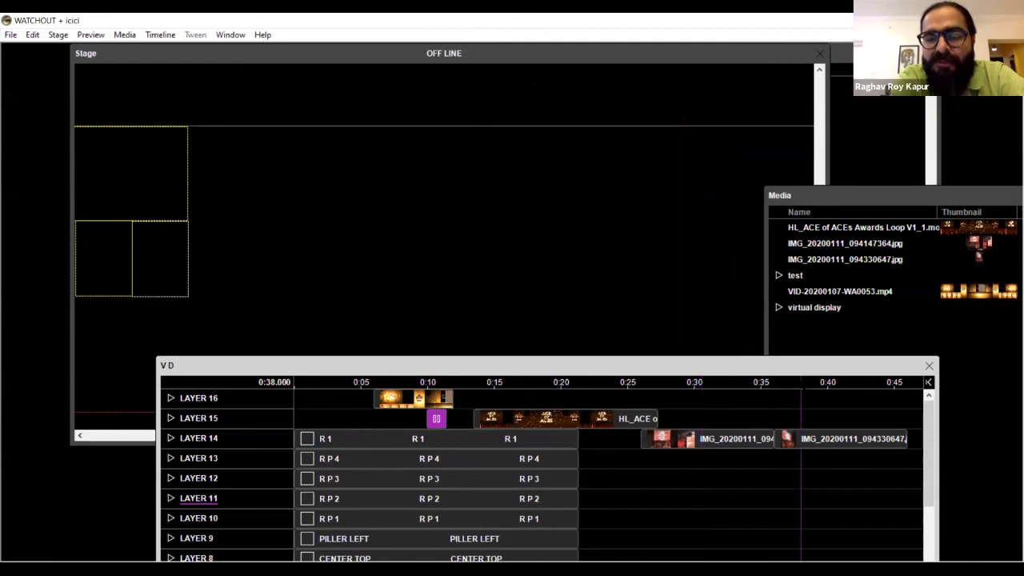
click(725, 387)
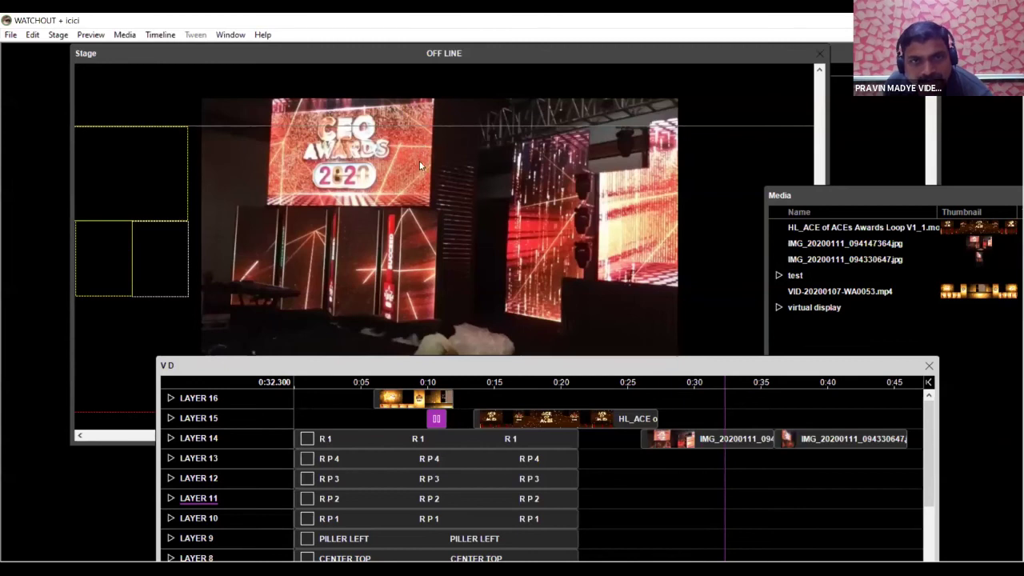
click(813, 440)
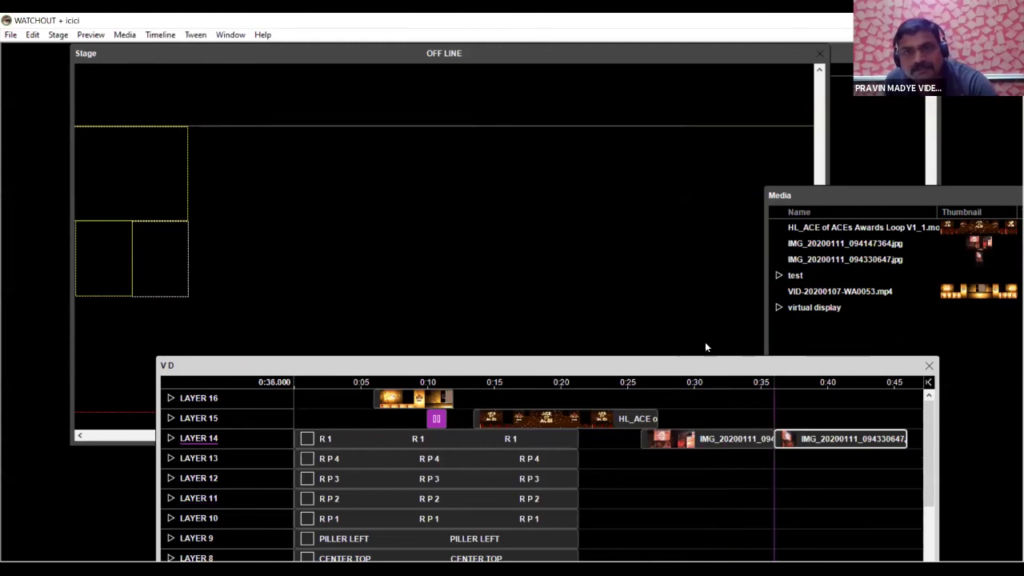
scroll(558, 264, down, 5)
scroll(306, 244, up, 1)
scroll(307, 244, up, 3)
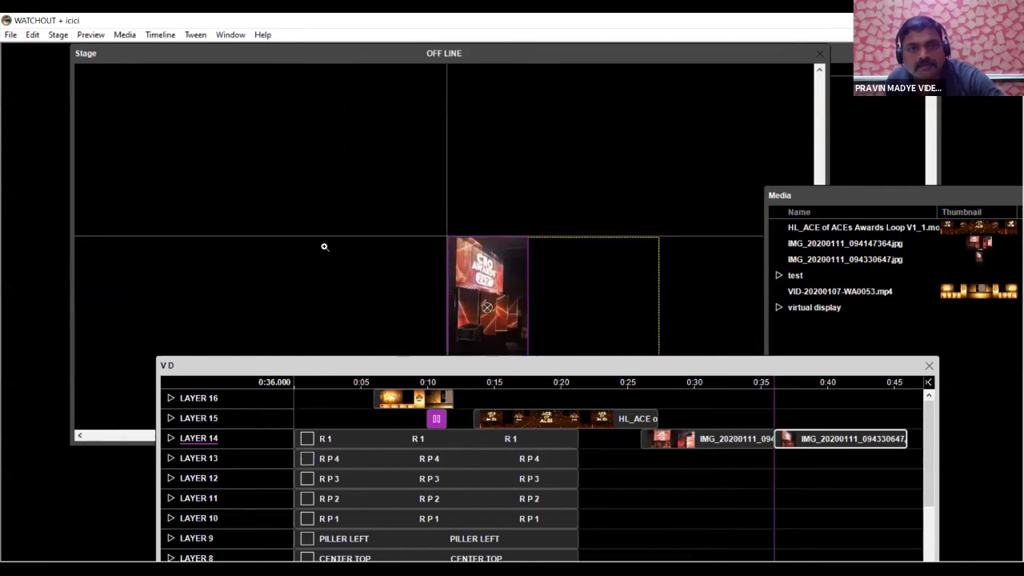
drag(485, 271, 503, 139)
scroll(503, 139, up, 3)
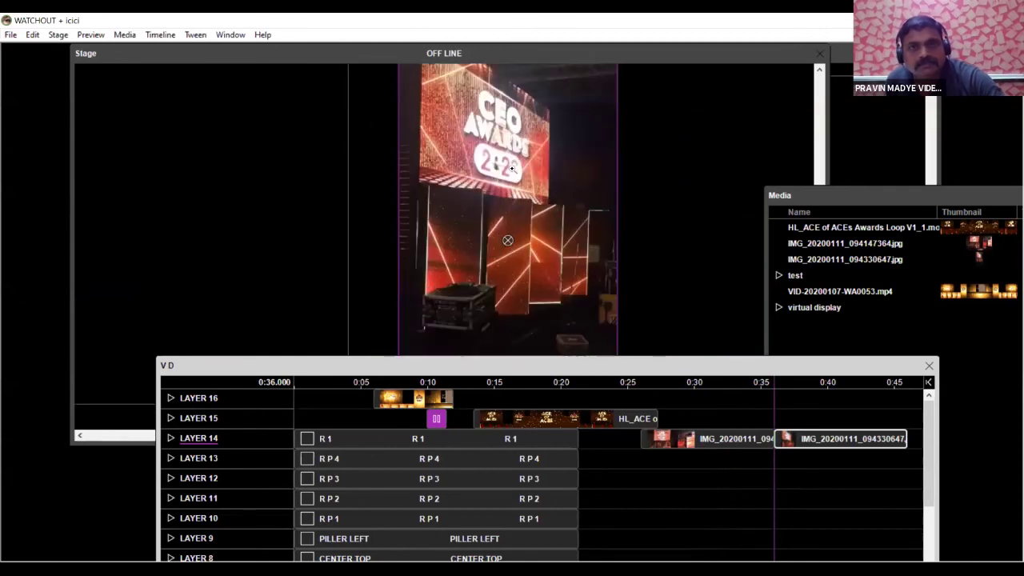
drag(507, 220, 274, 209)
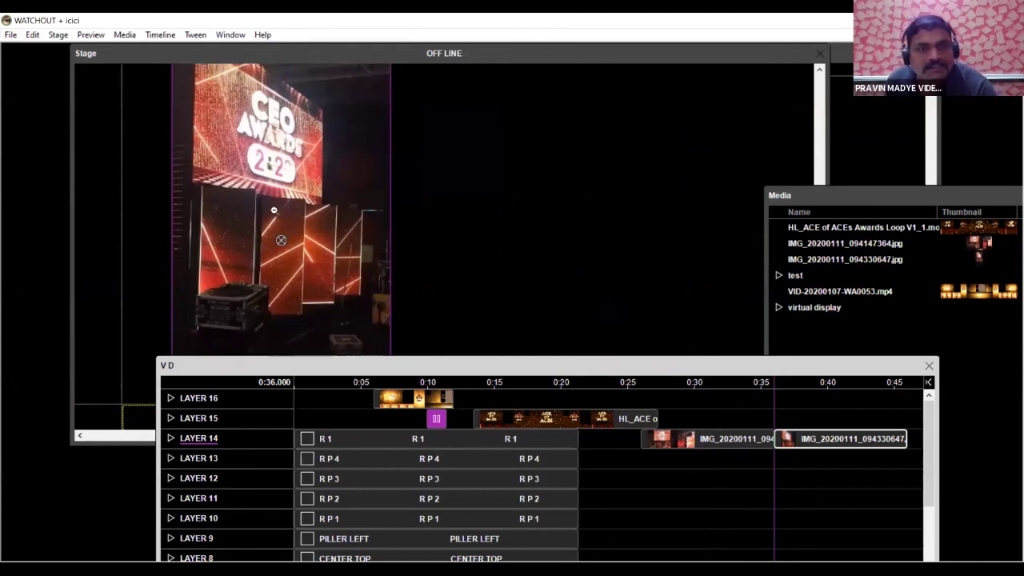
scroll(274, 209, up, 2)
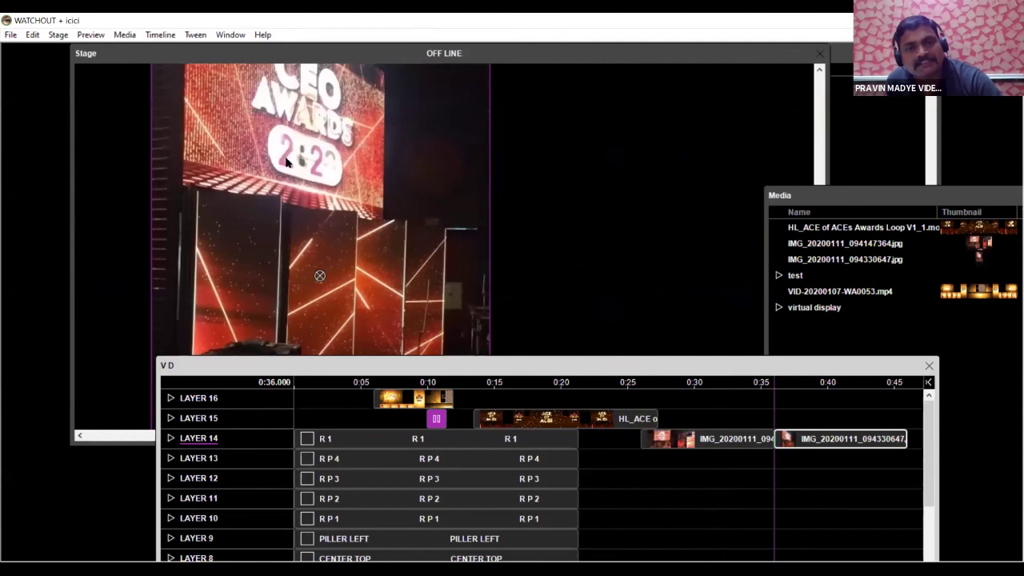
Set the V D timeline to 0:01.550 and examine the virtual-display layout on the stage
click(315, 386)
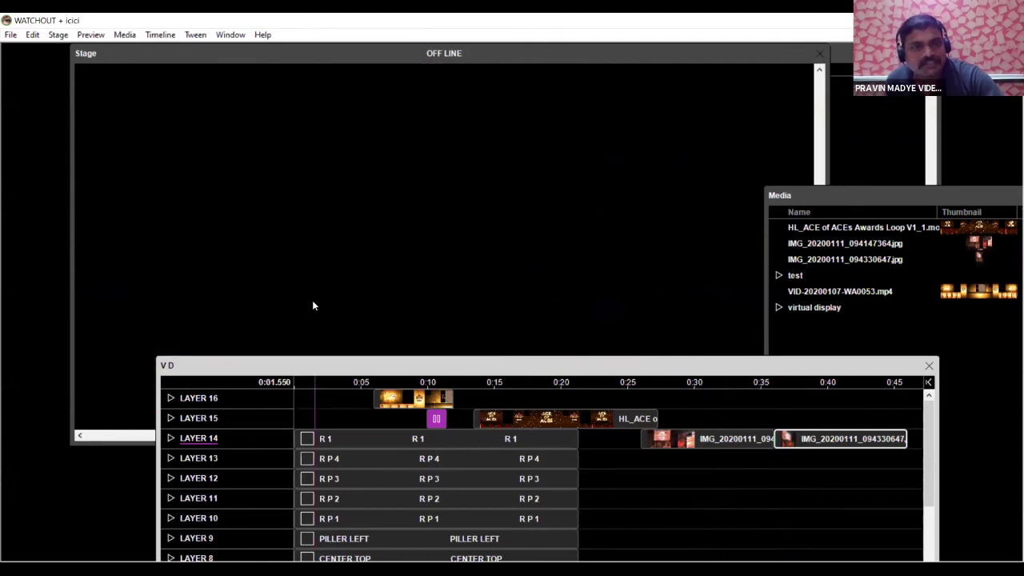
scroll(317, 244, down, 4)
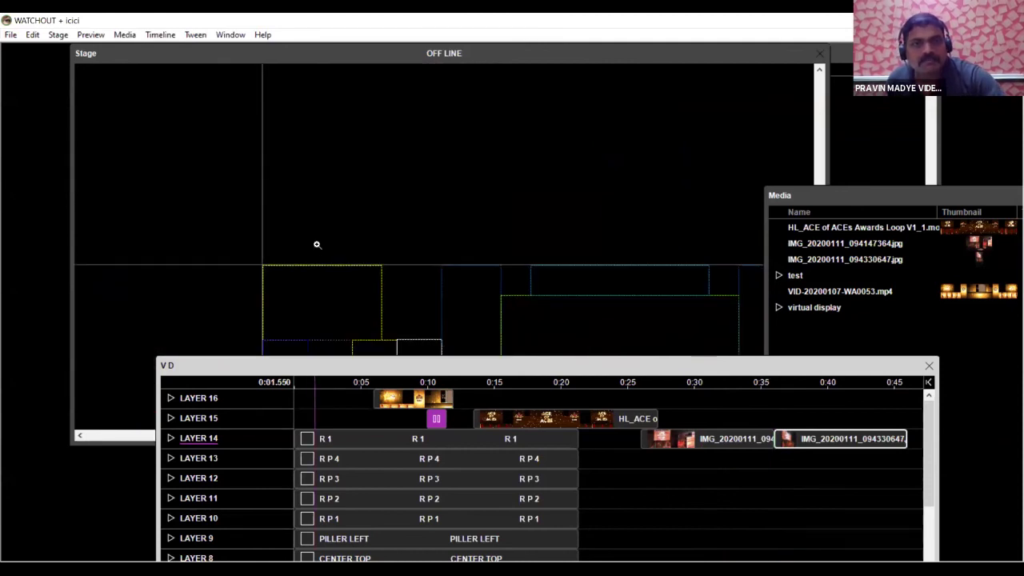
scroll(316, 243, up, 2)
drag(316, 244, 229, 122)
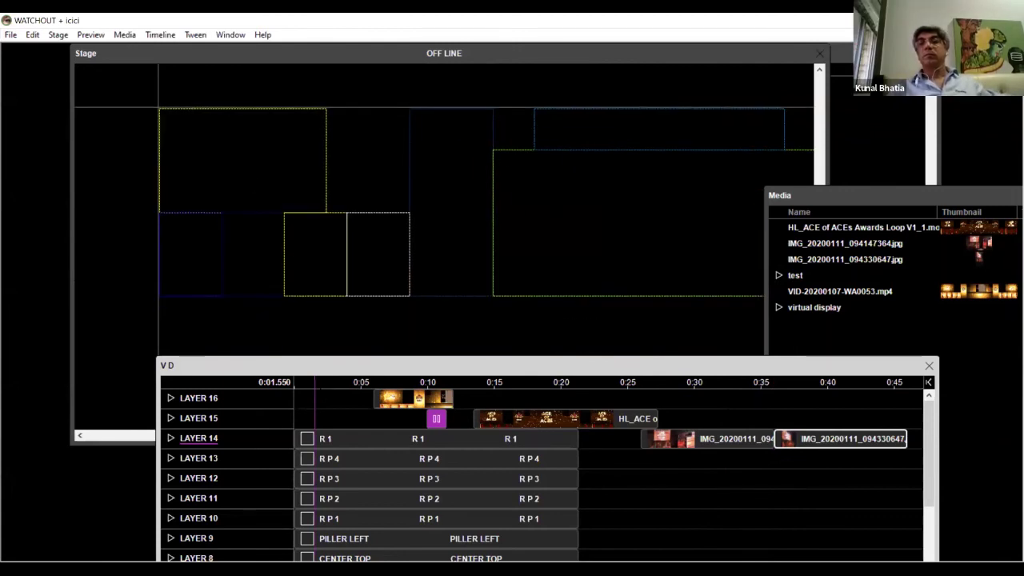
drag(293, 231, 292, 249)
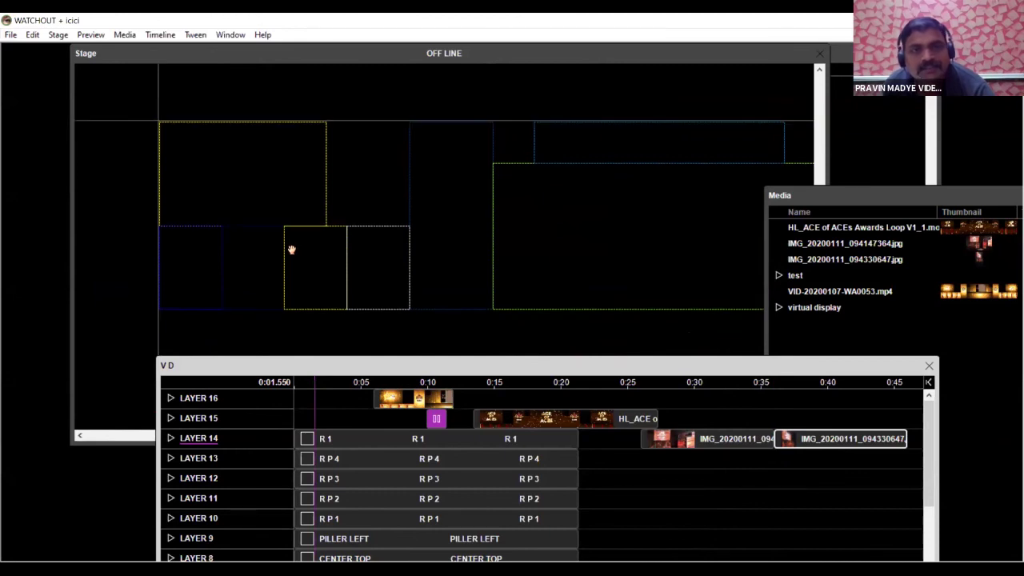